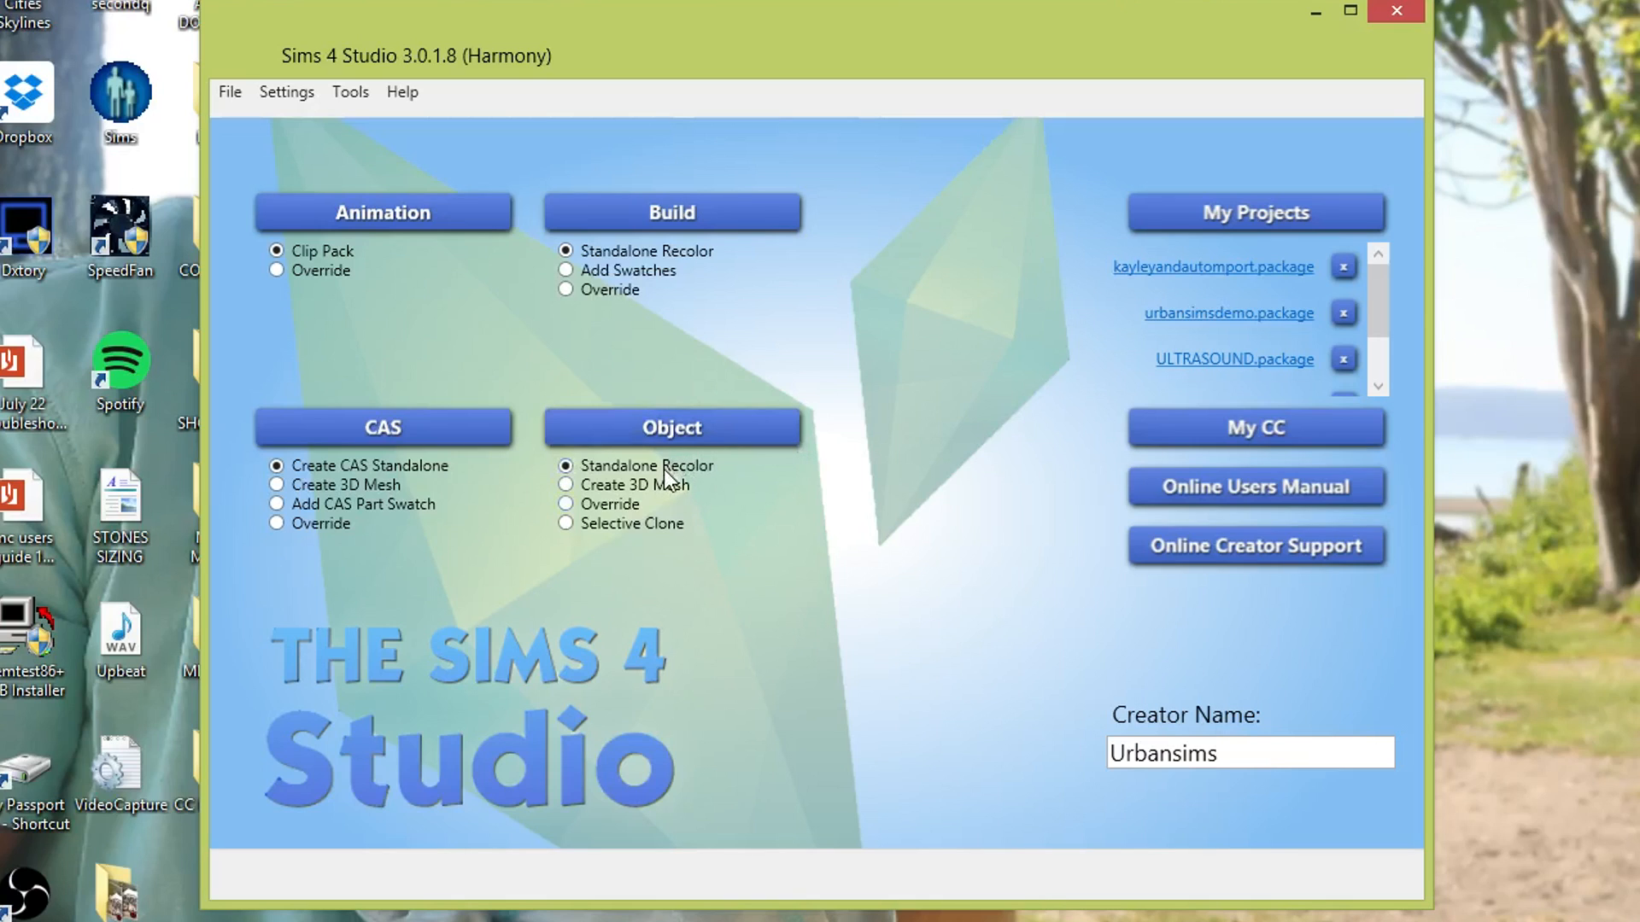
Step: Start a standalone recolor of an object and search the object catalog for "painting"
click(675, 437)
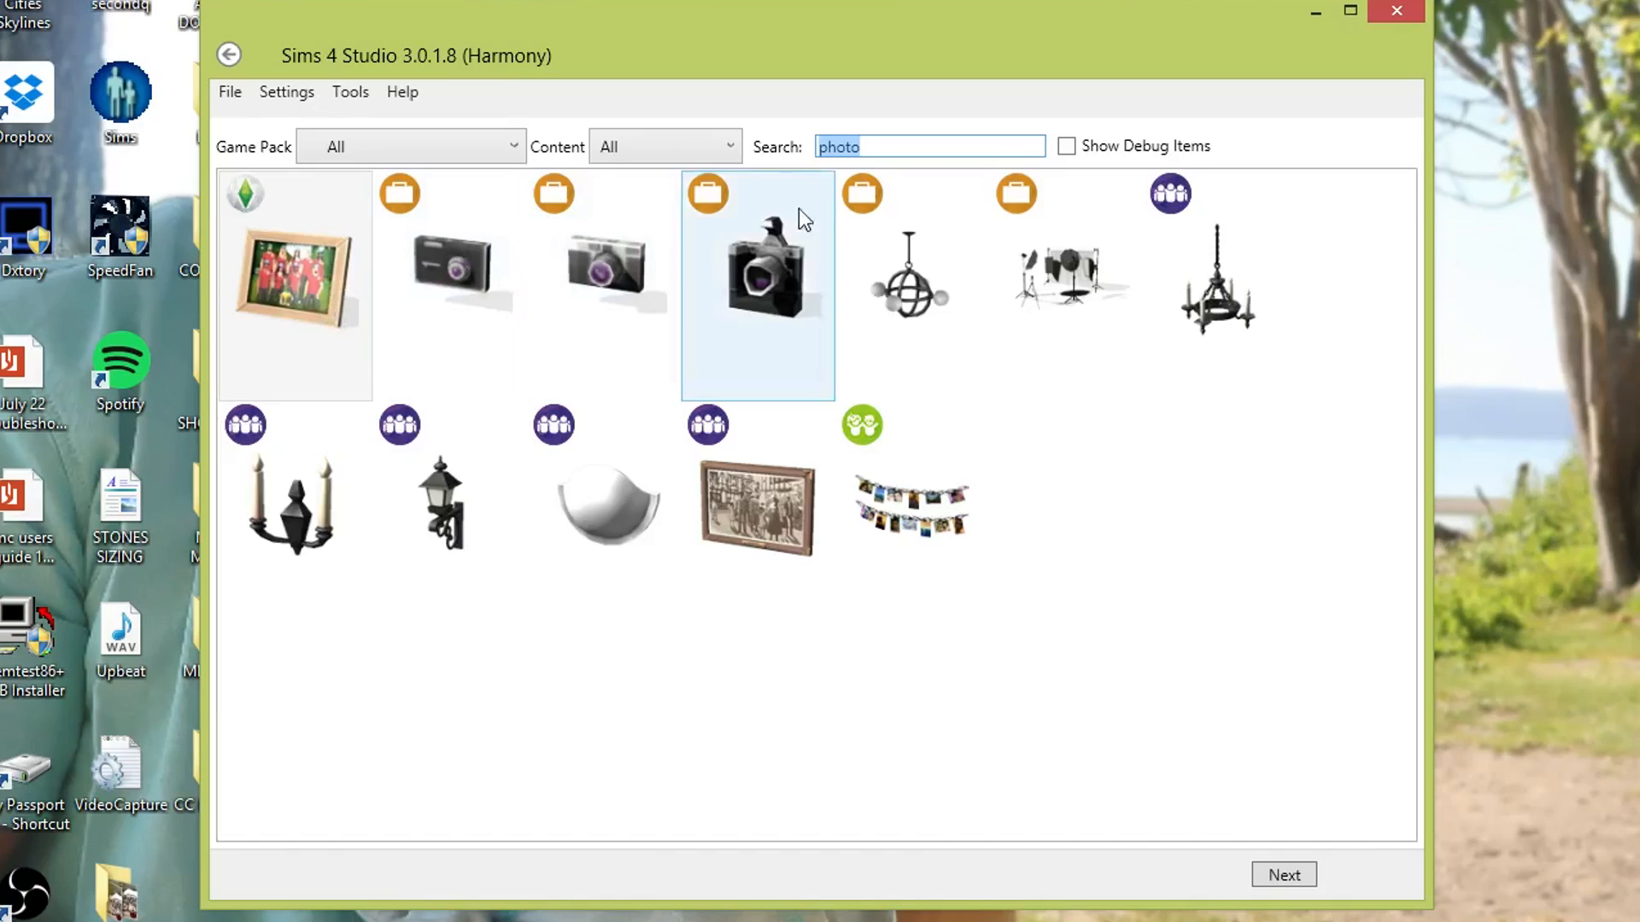
key(BackSpace)
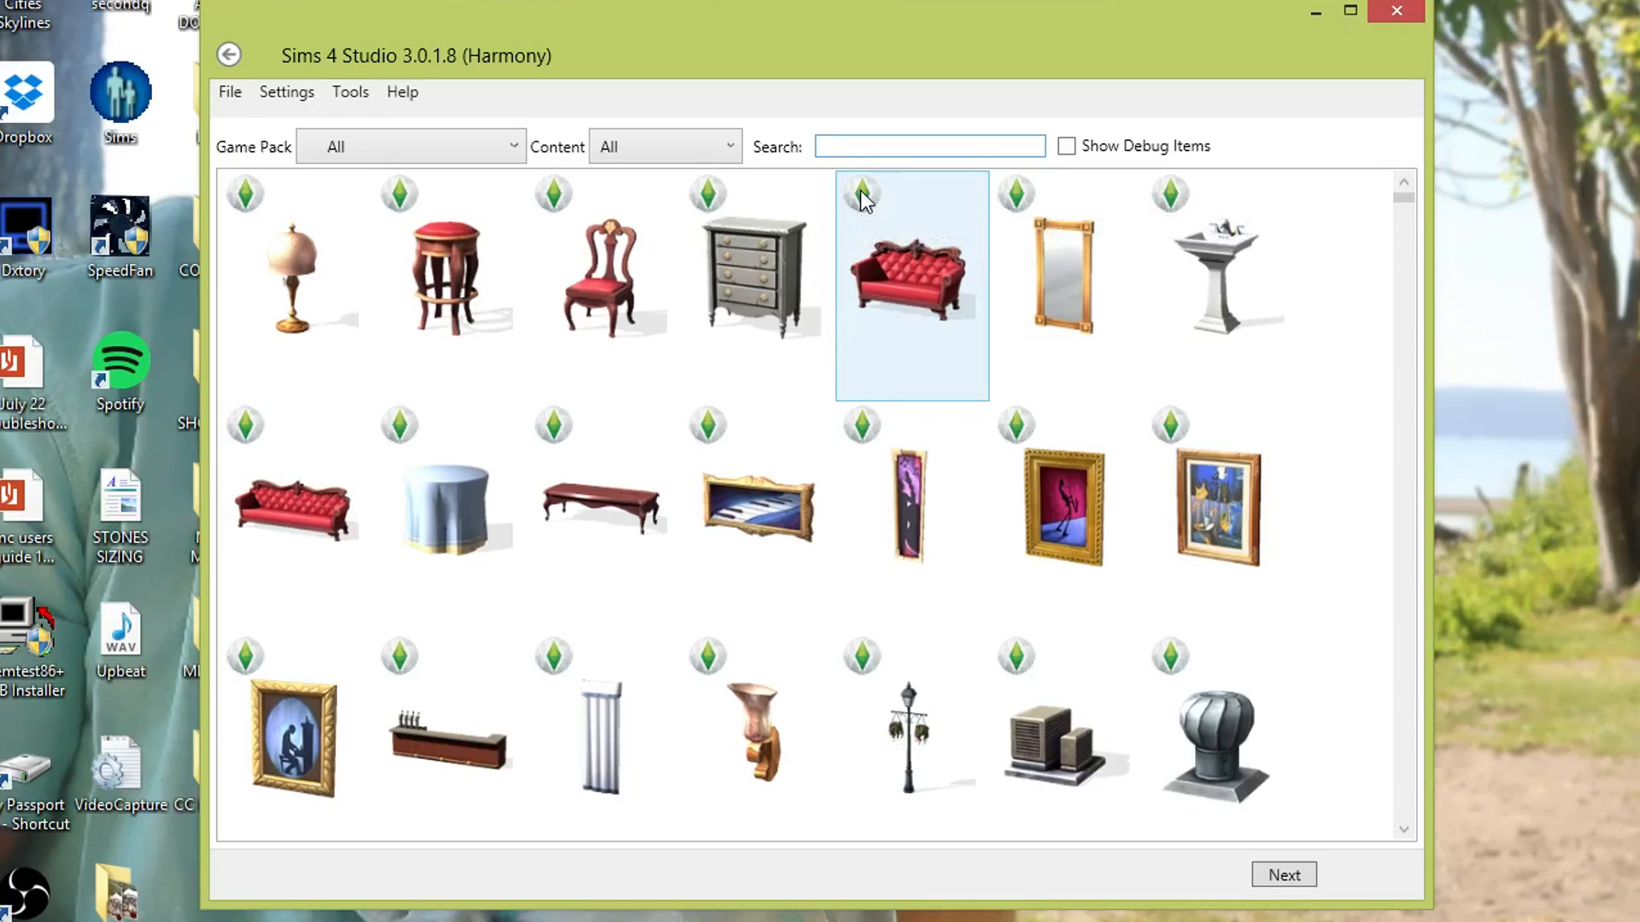
text(painting)
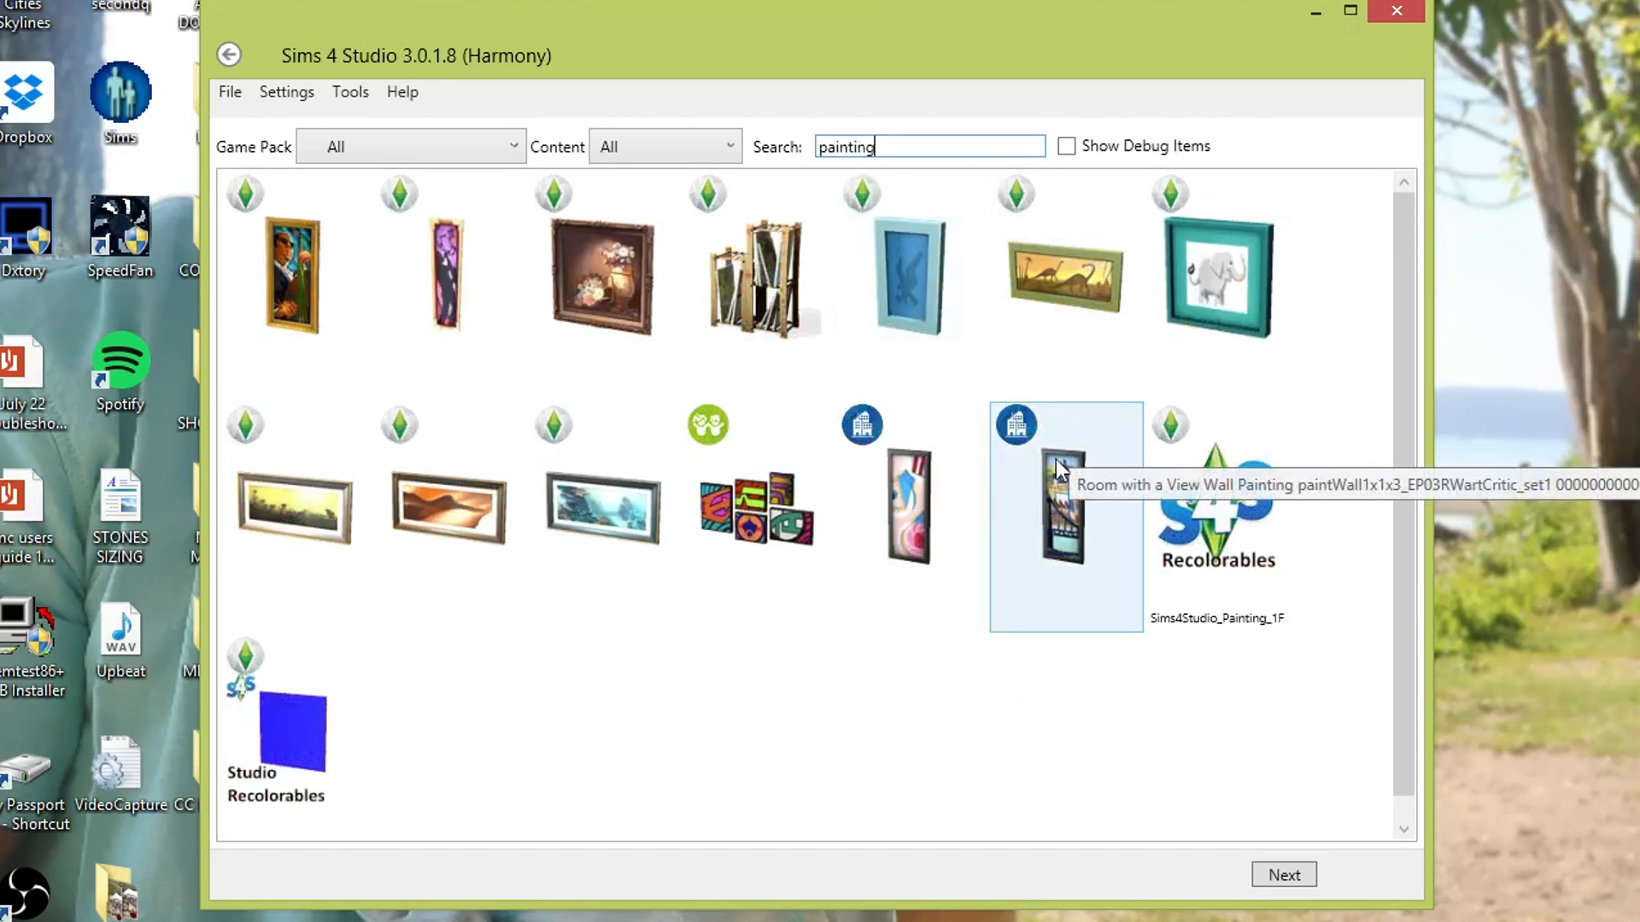
Step: Replace the object catalog search term with "photo"
click(900, 151)
key(BackSpace)
key(BackSpace)
key(BackSpace)
key(BackSpace)
key(BackSpace)
key(BackSpace)
key(BackSpace)
key(BackSpace)
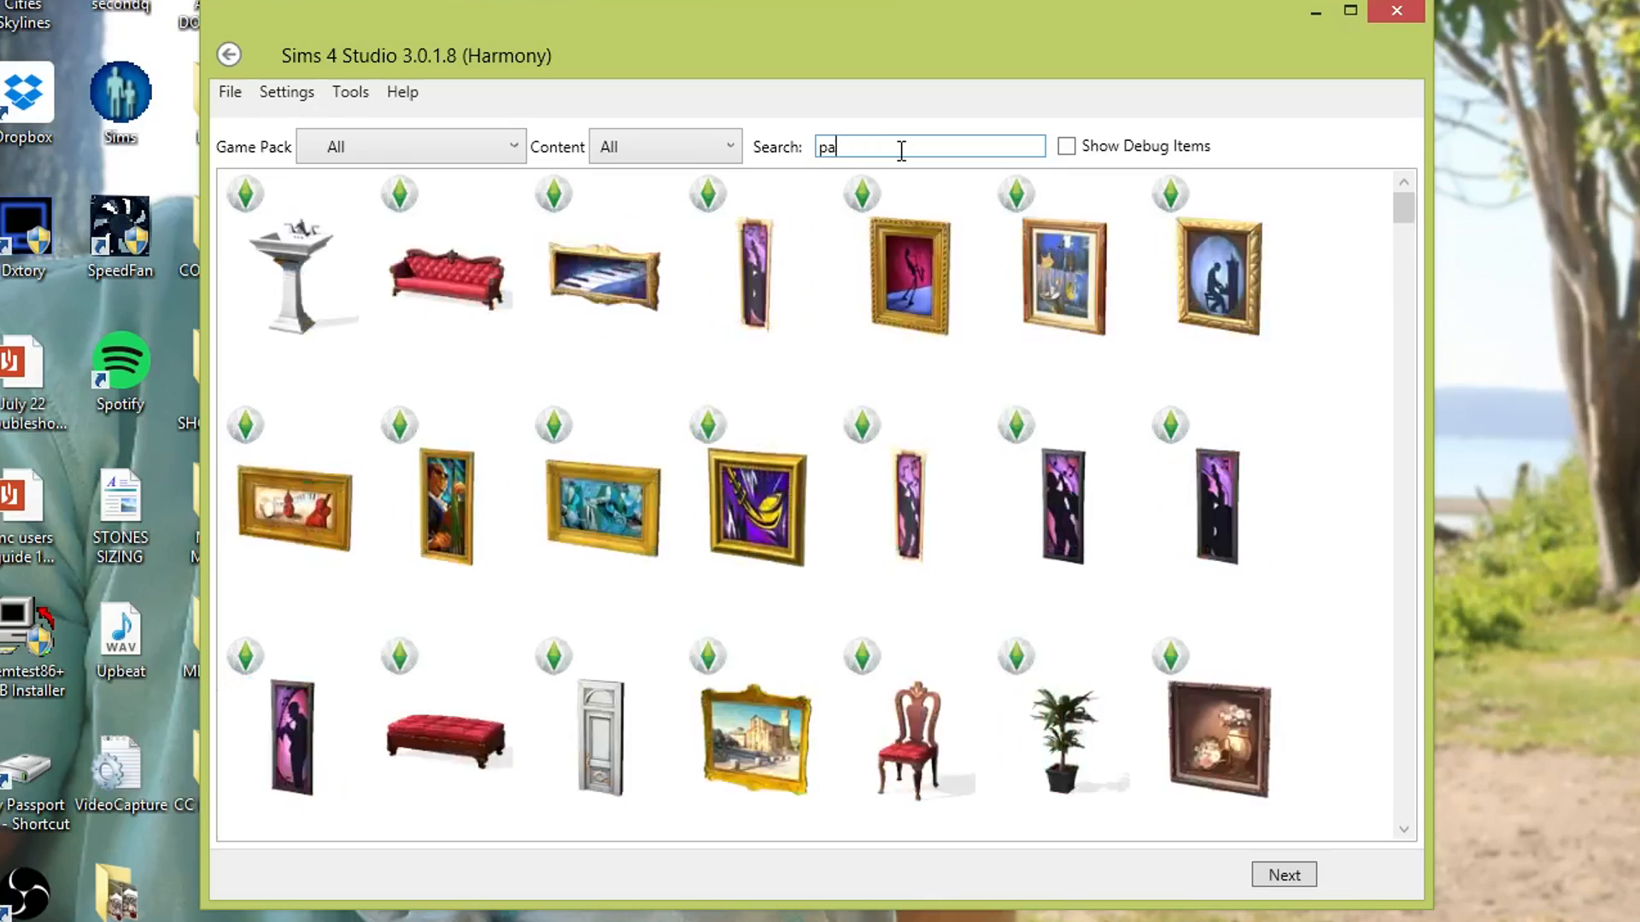
text(ph)
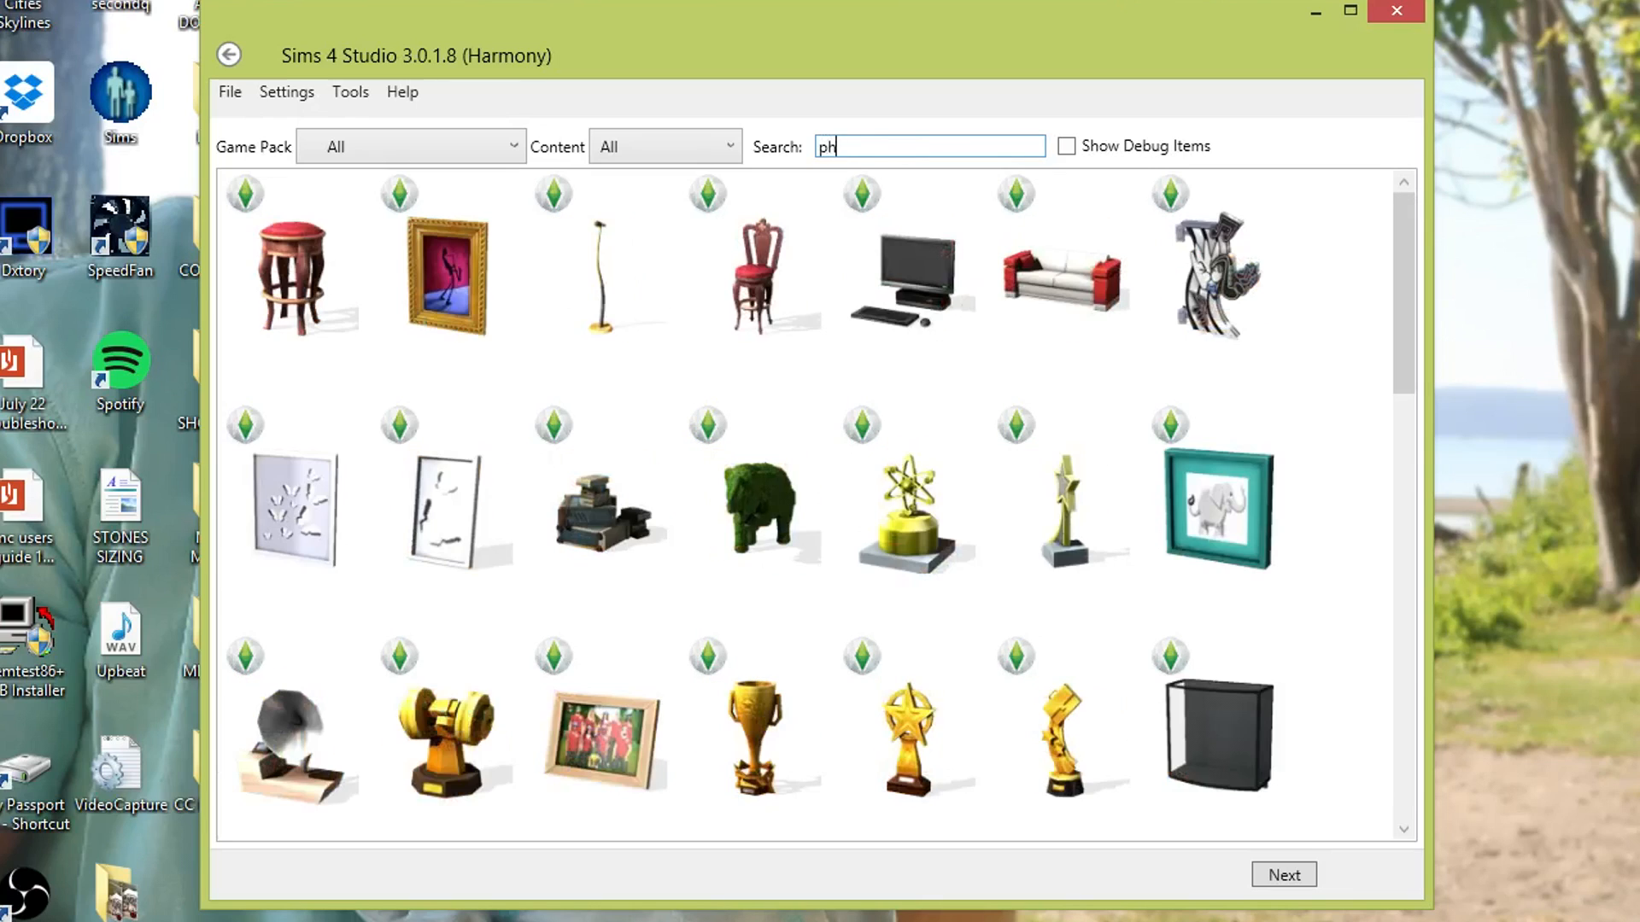
text(oto)
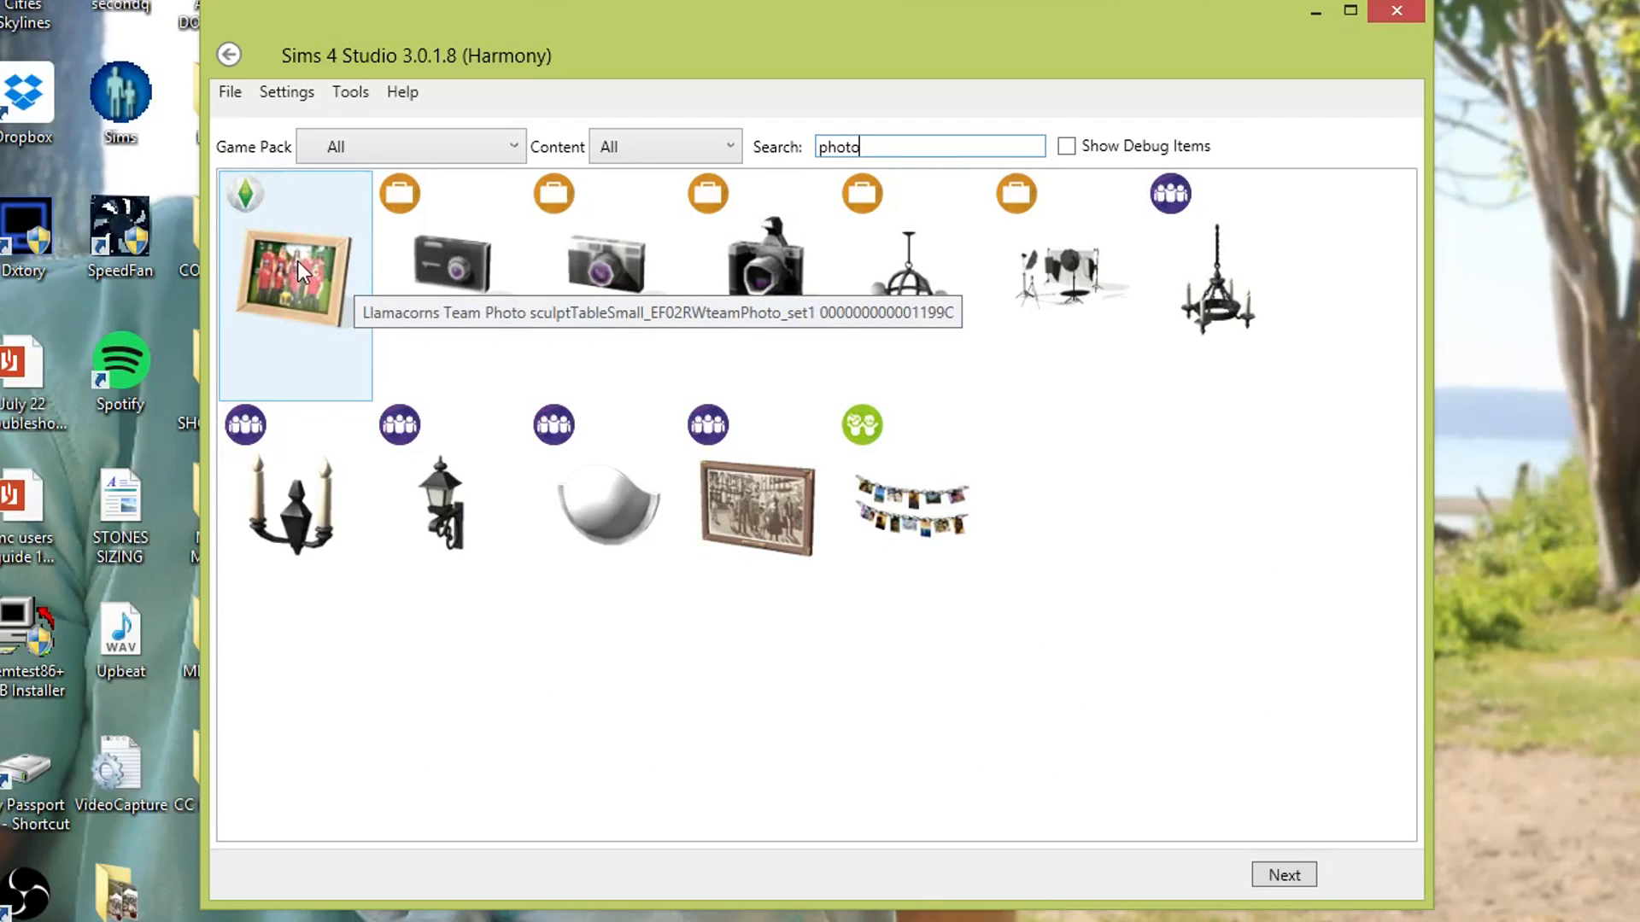
Step: Choose the Llamacorns Team Photo as the base object and save the new package as kaleyandautumfamport
click(279, 234)
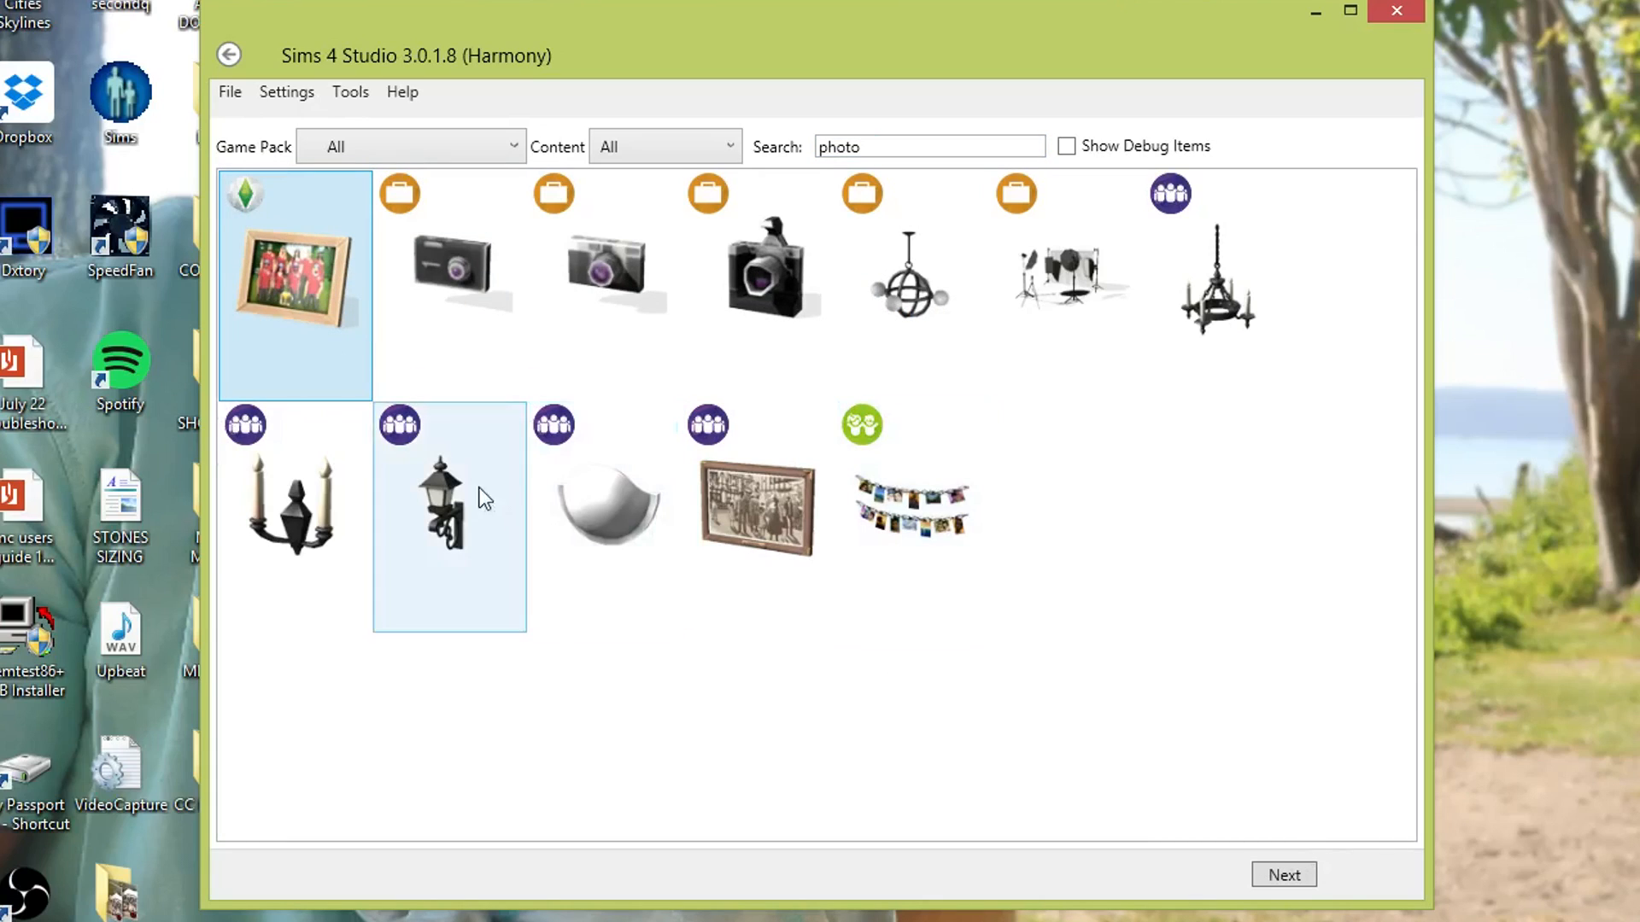
click(1288, 879)
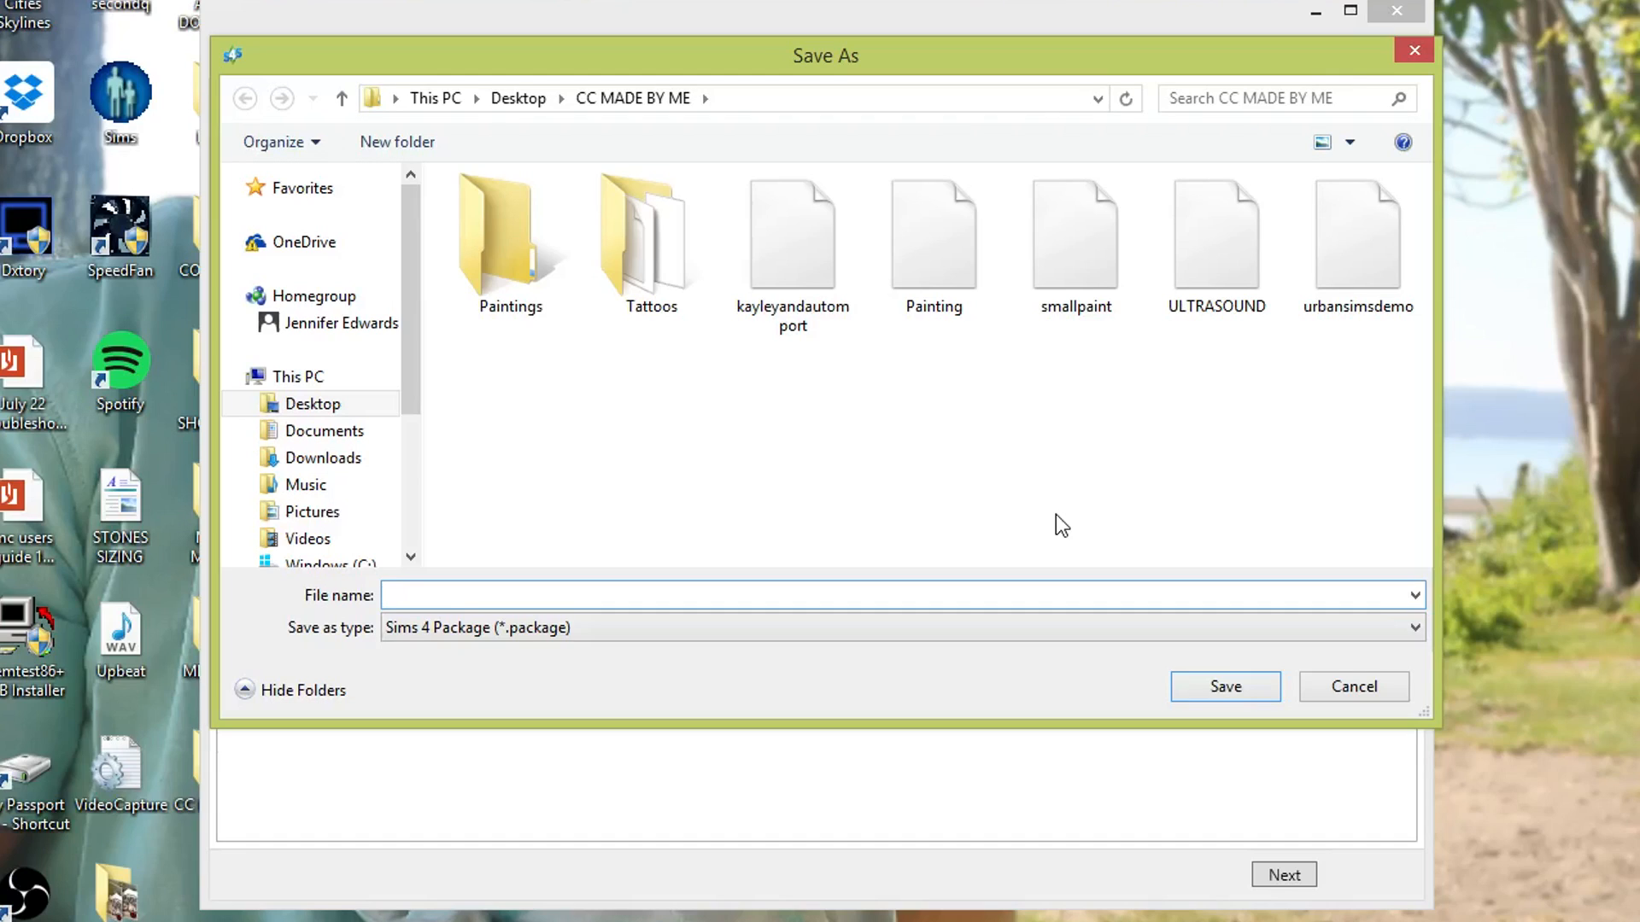
text(kaleyandautumfamport)
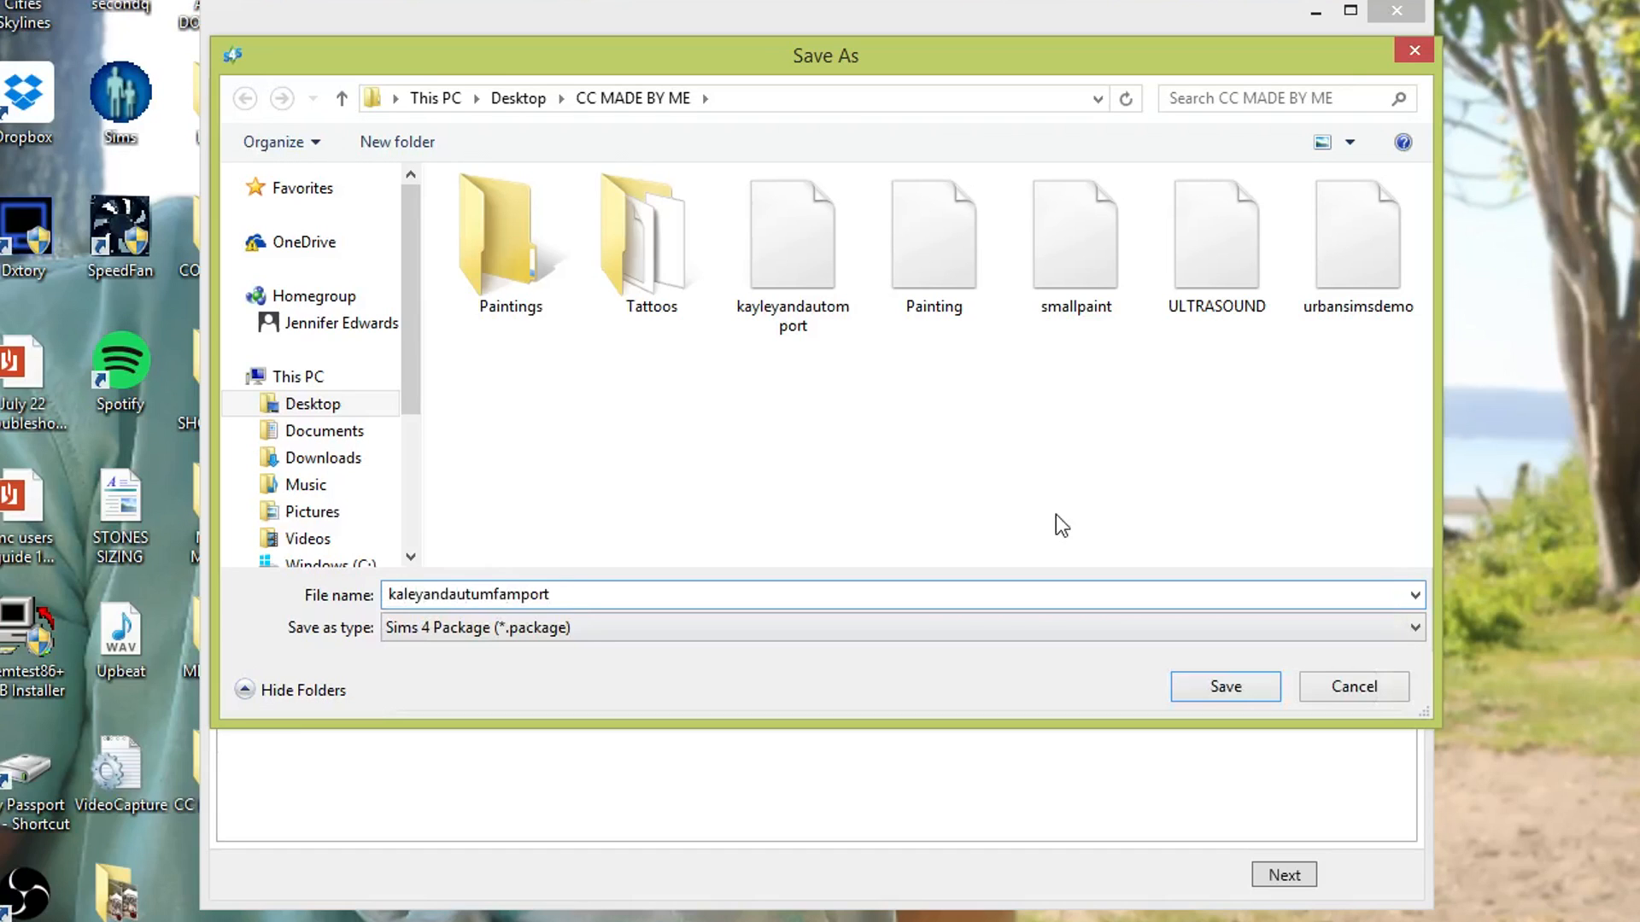
click(1243, 688)
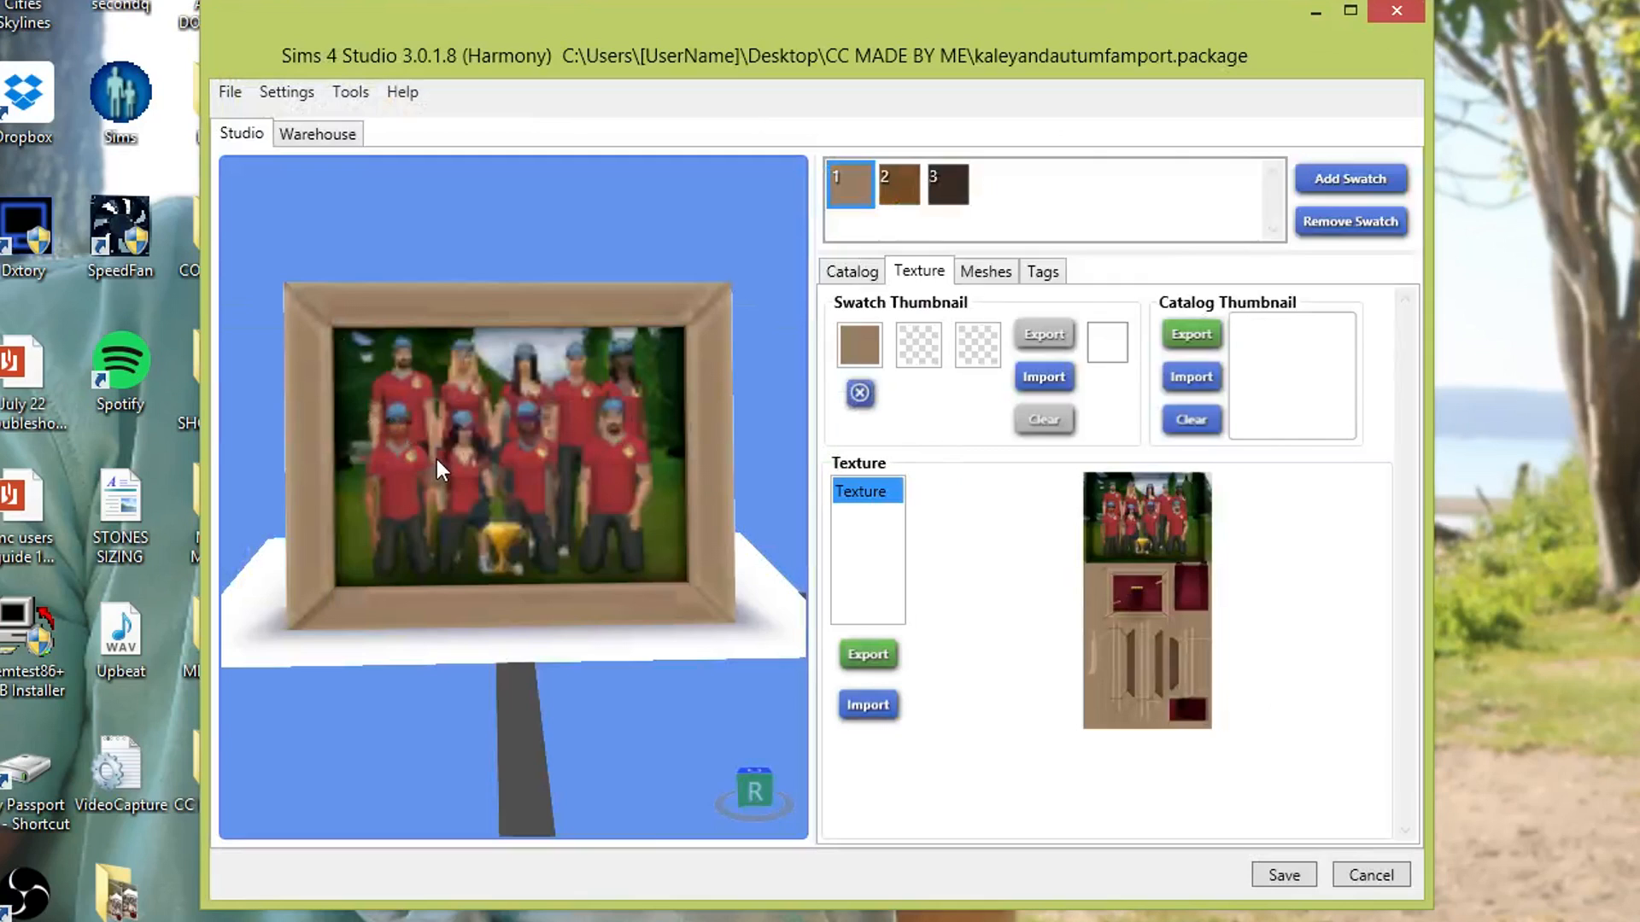
Step: Examine the framed team photo in the 3D preview from different angles and distances
drag(604, 469, 606, 515)
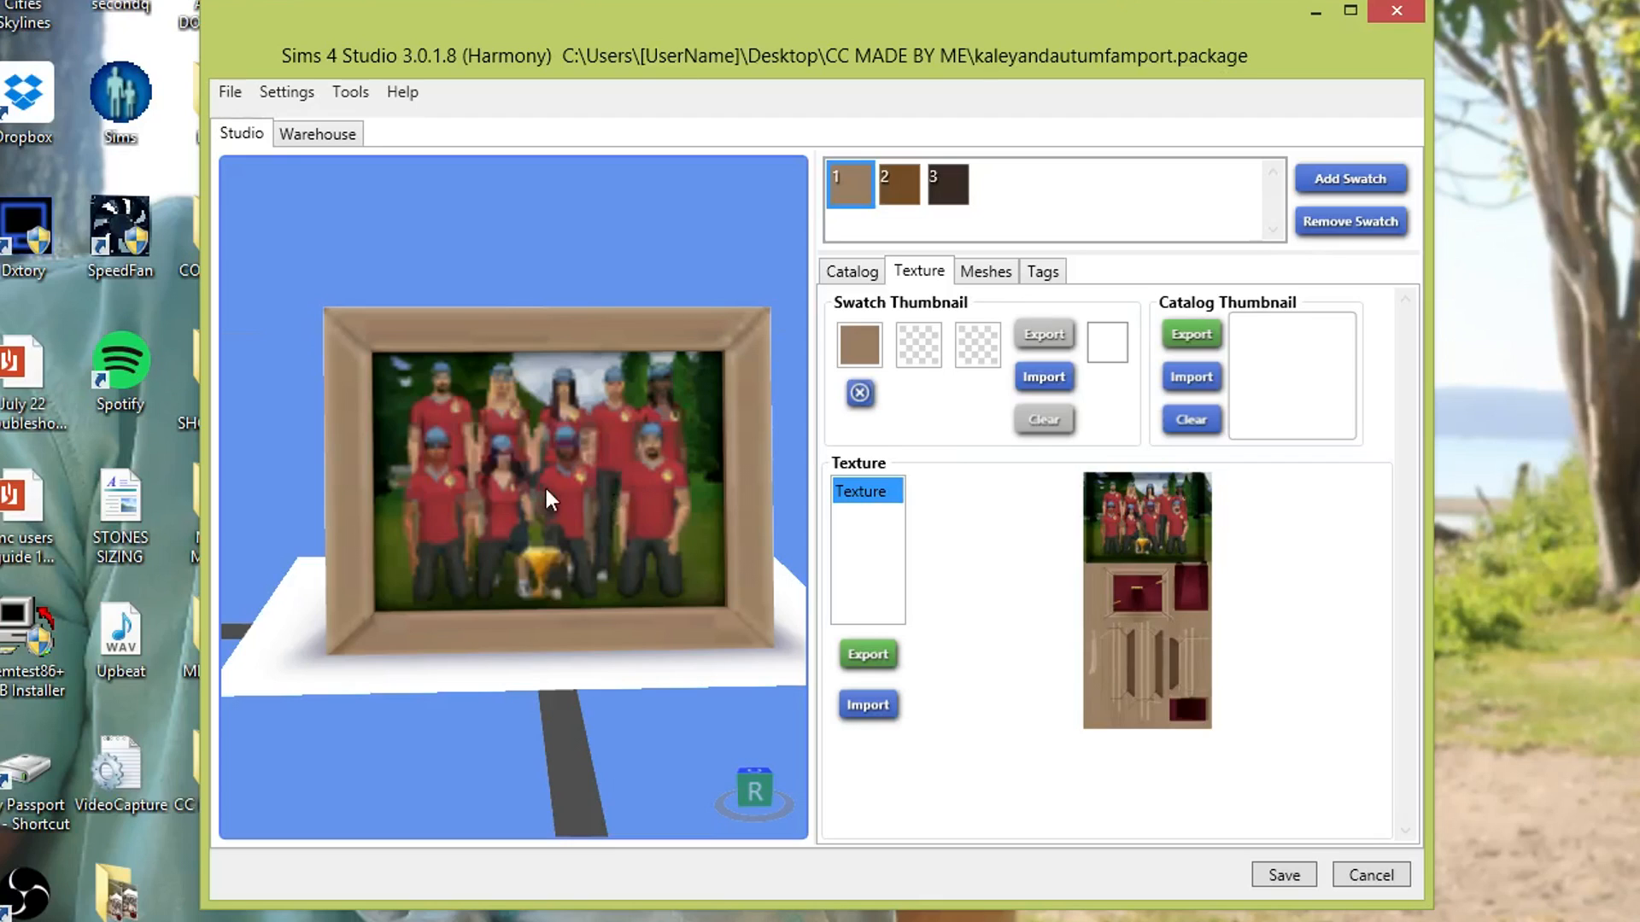
drag(434, 442, 510, 409)
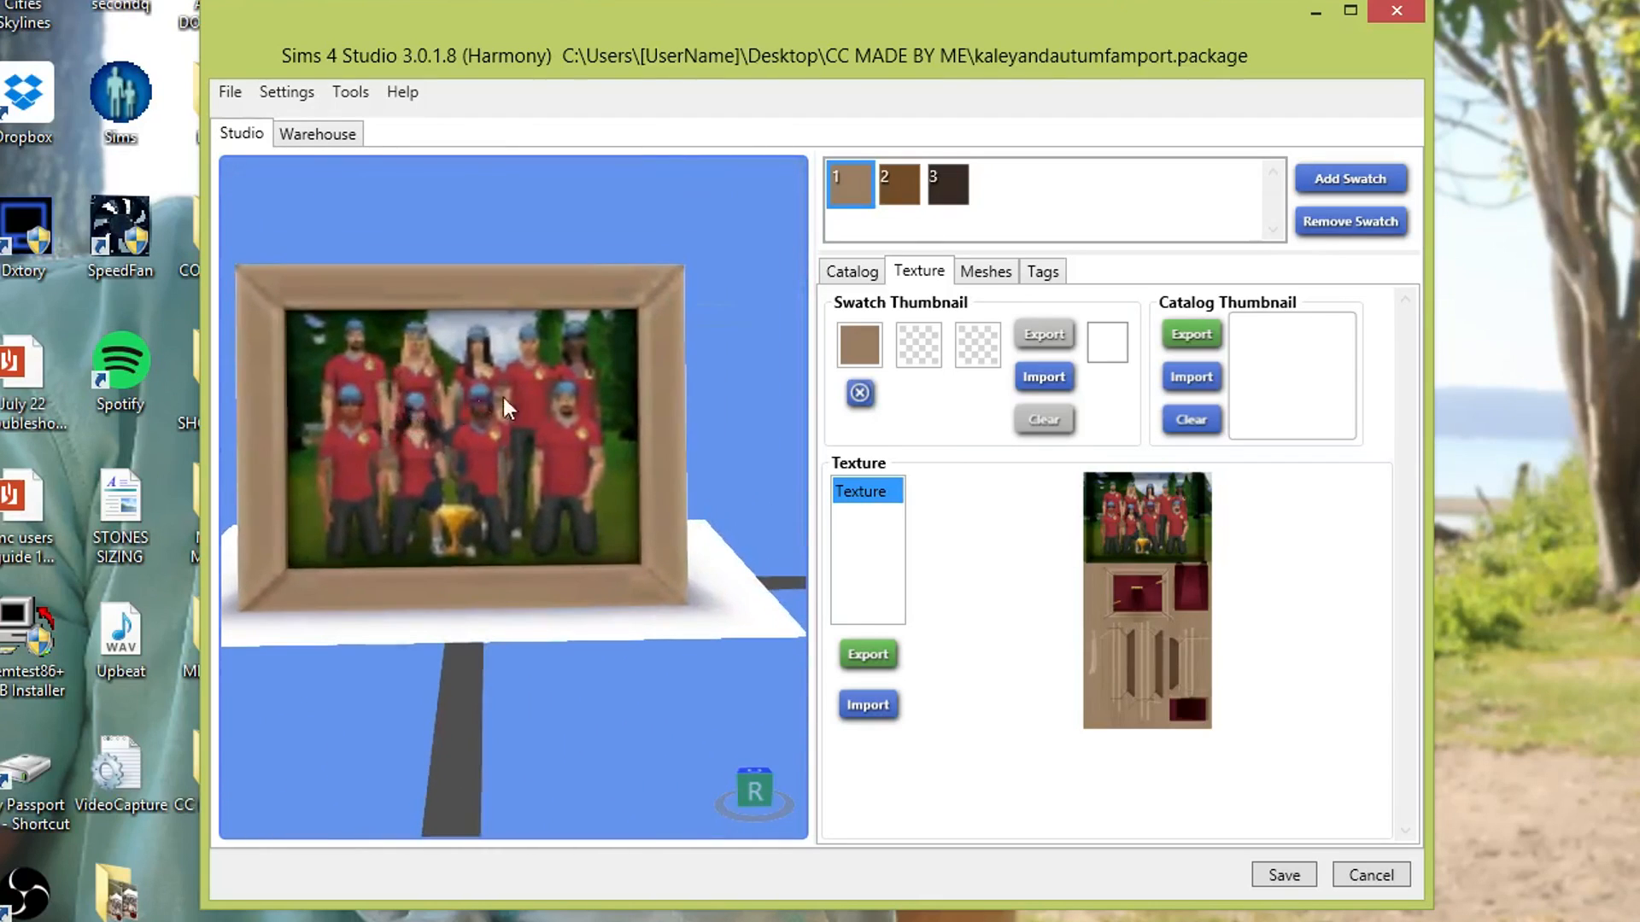
drag(465, 342, 537, 388)
scroll(529, 427, up, 5)
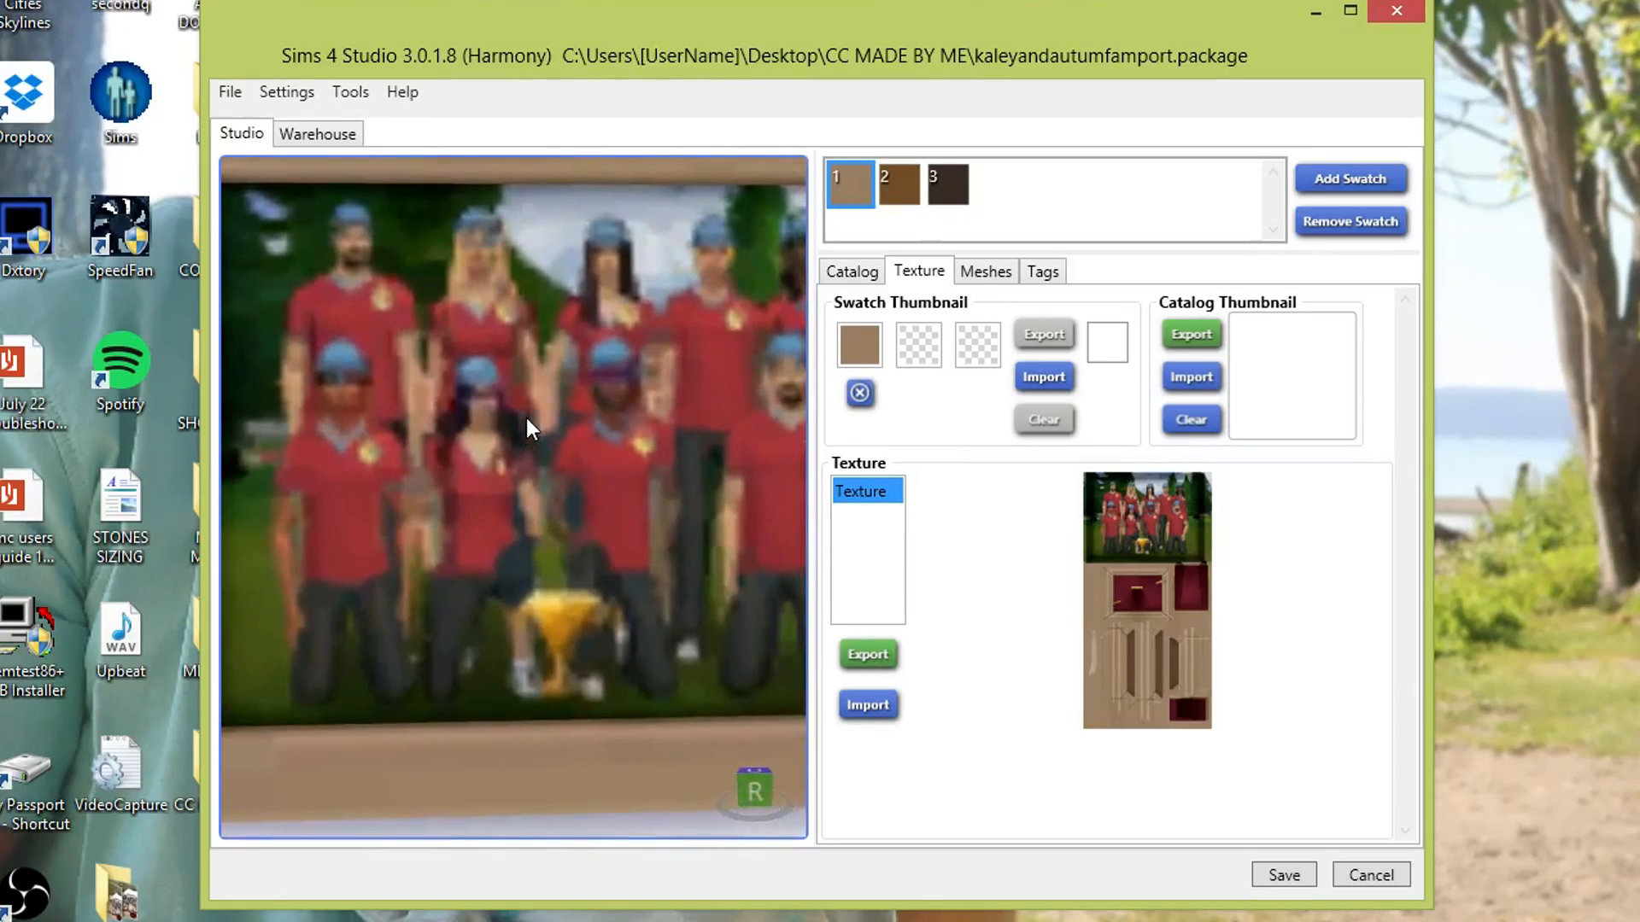
scroll(531, 427, down, 3)
scroll(530, 420, down, 4)
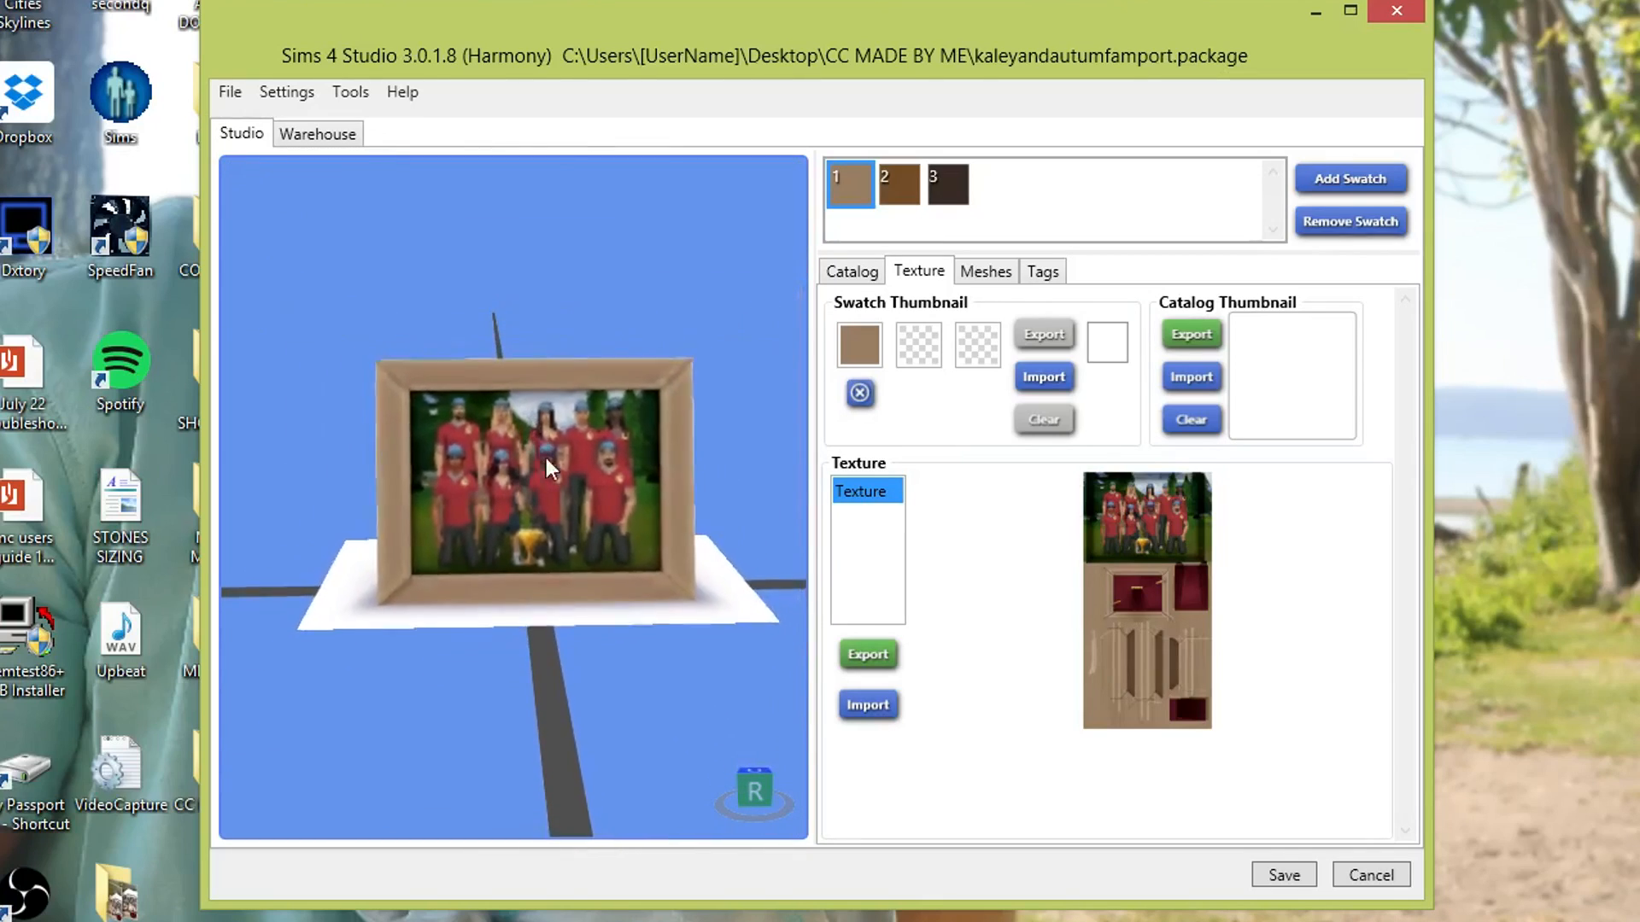
drag(545, 501, 1153, 380)
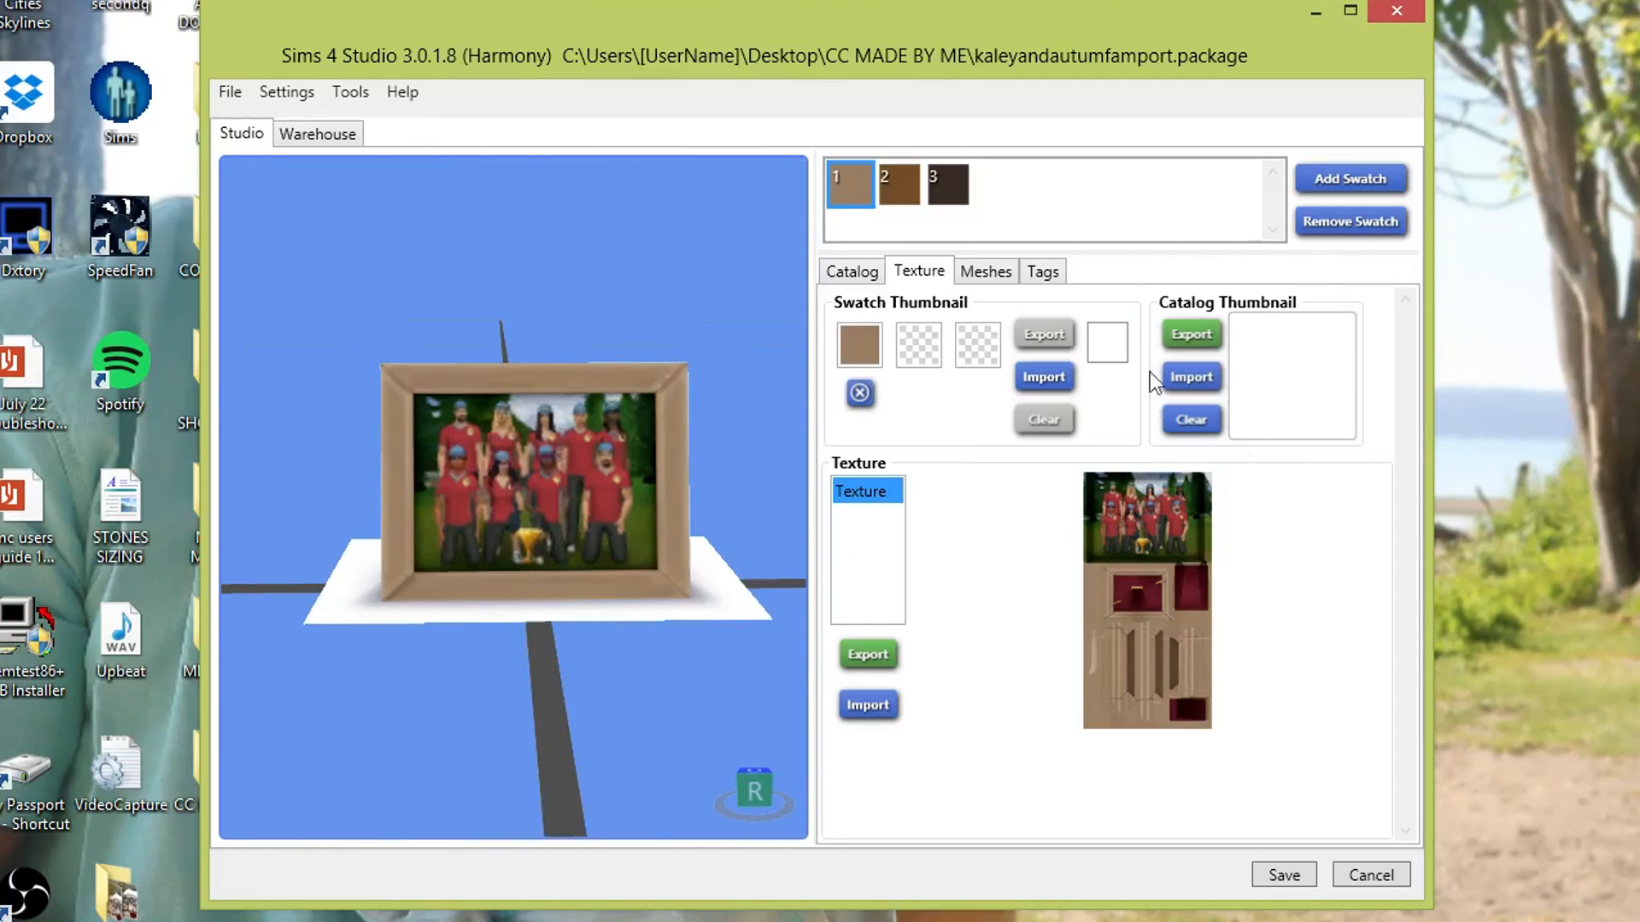
Step: Review the photo object's catalog, texture and mesh settings and its color and decorative tags
click(871, 281)
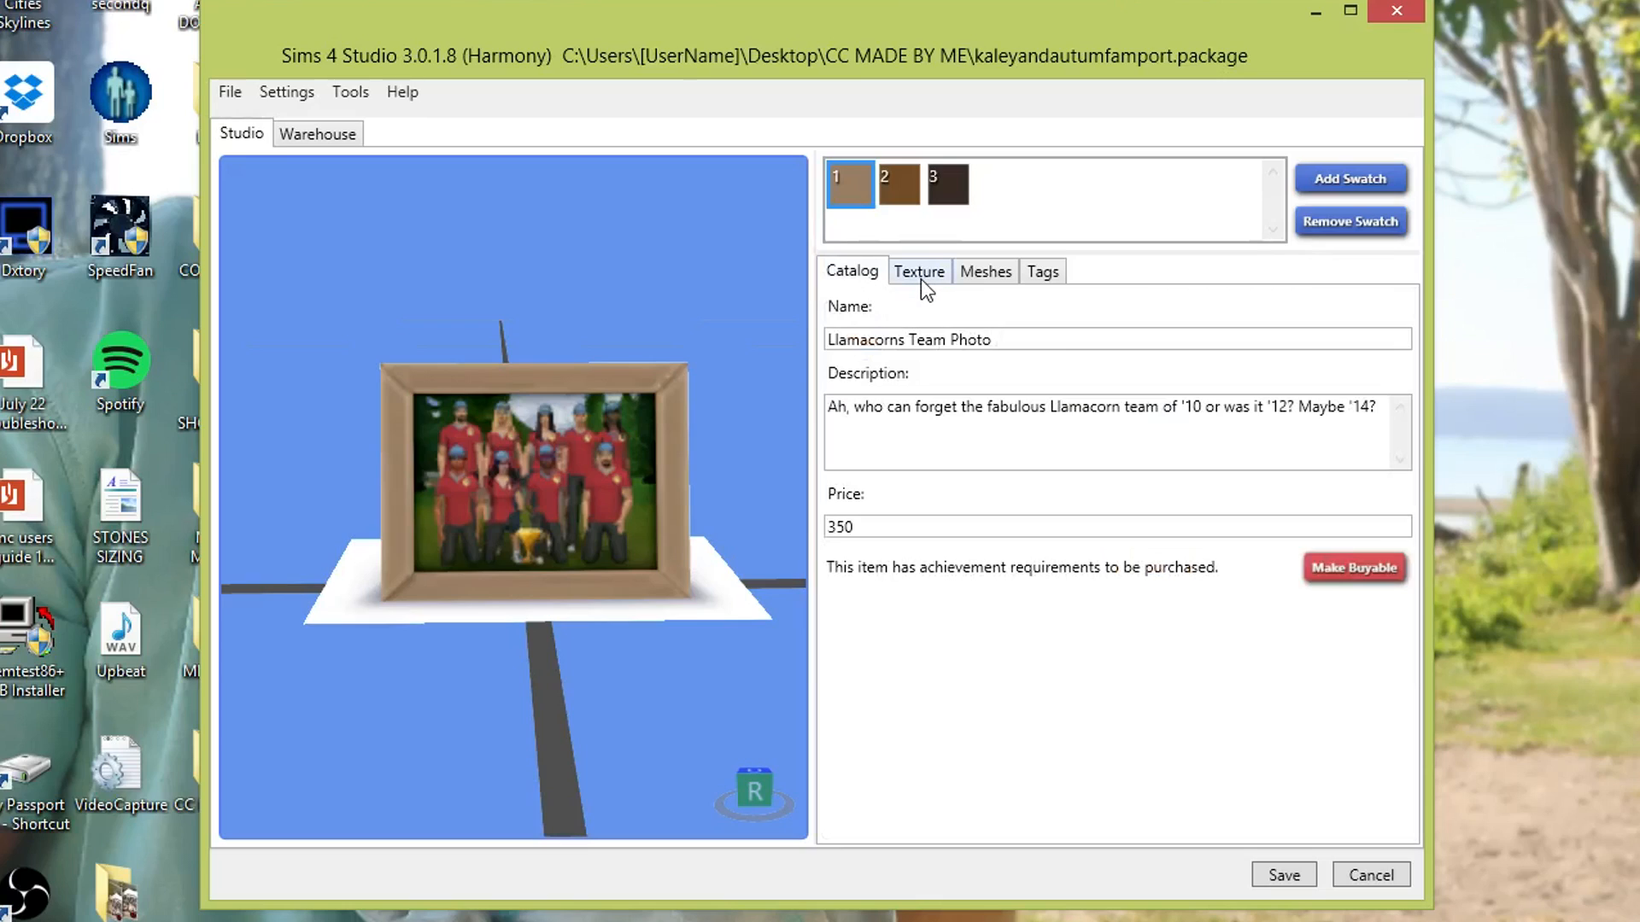
click(920, 279)
click(971, 273)
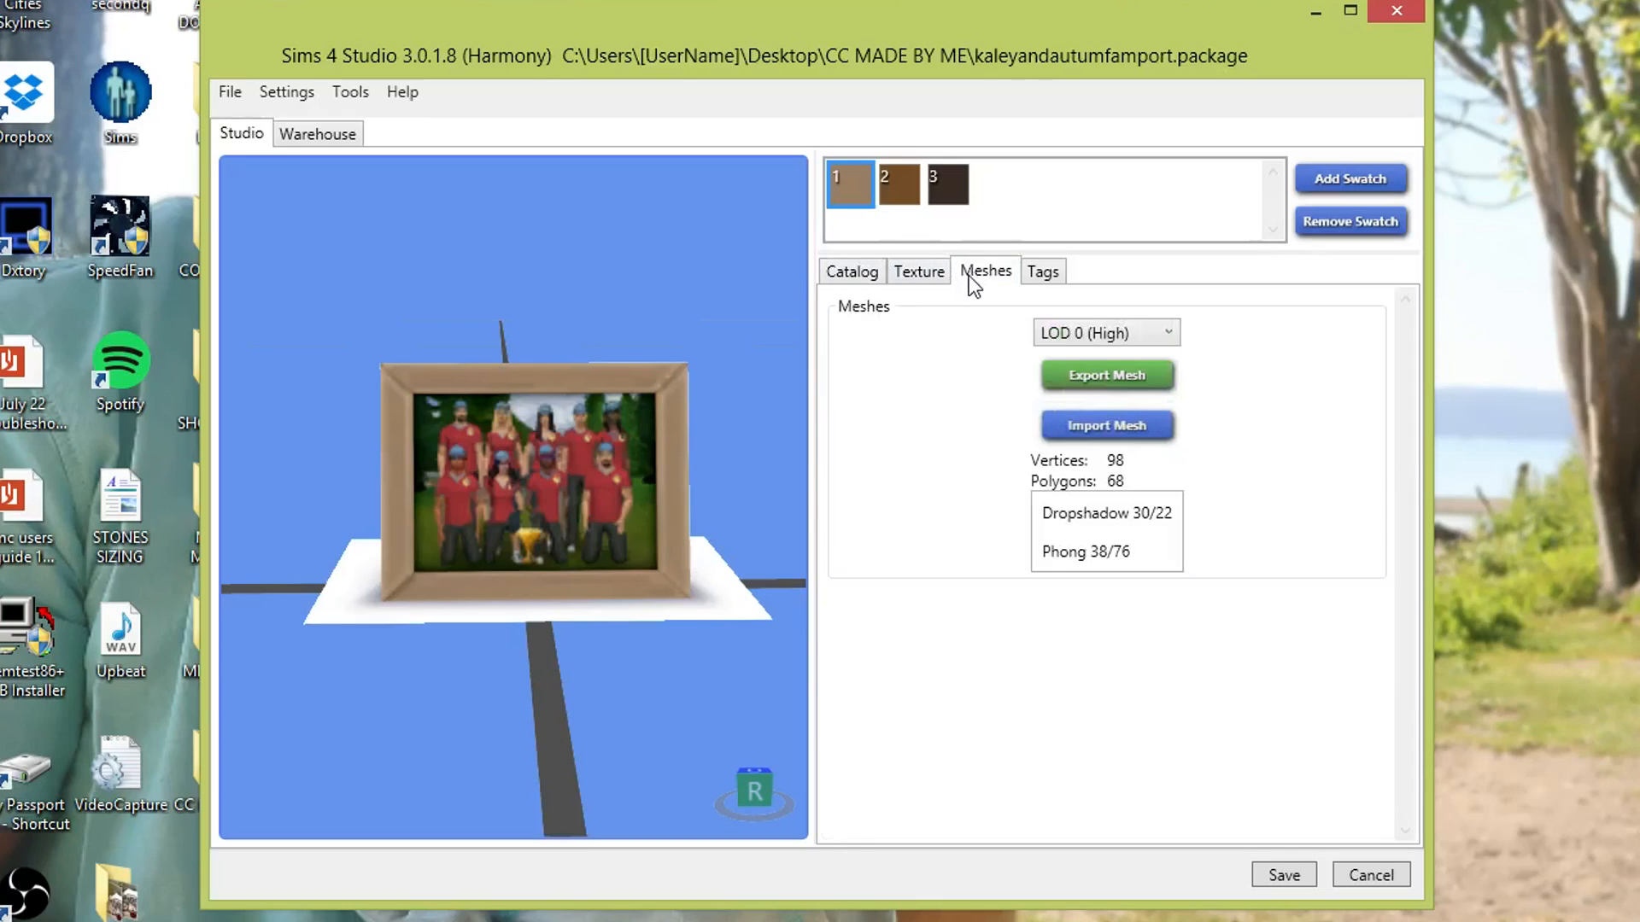
click(1035, 282)
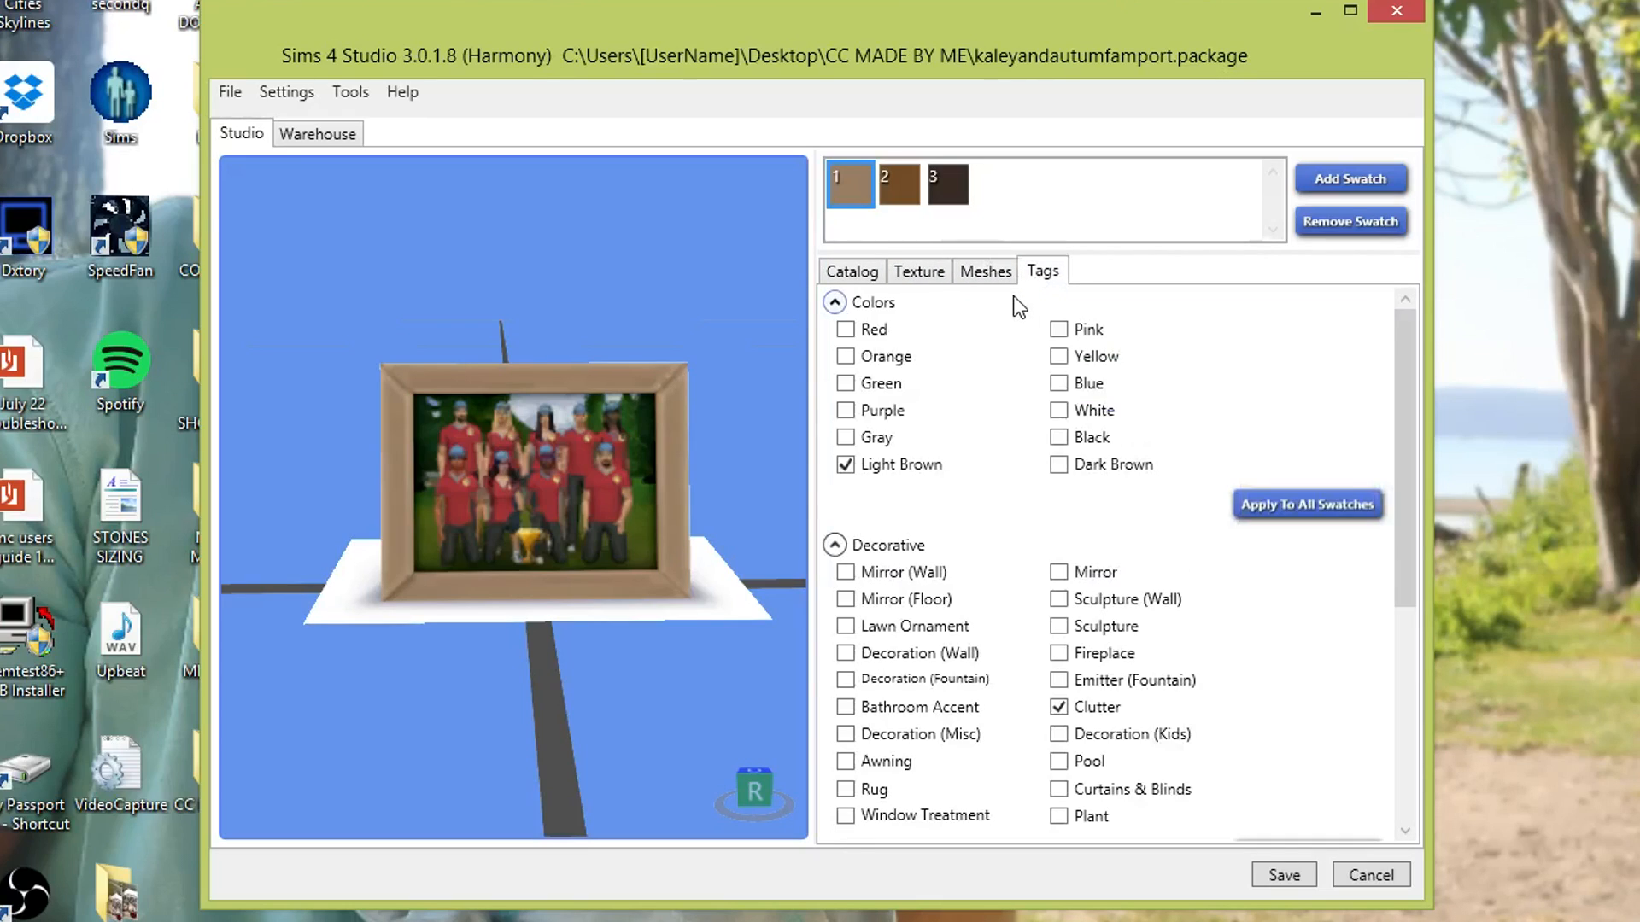
scroll(1167, 491, down, 4)
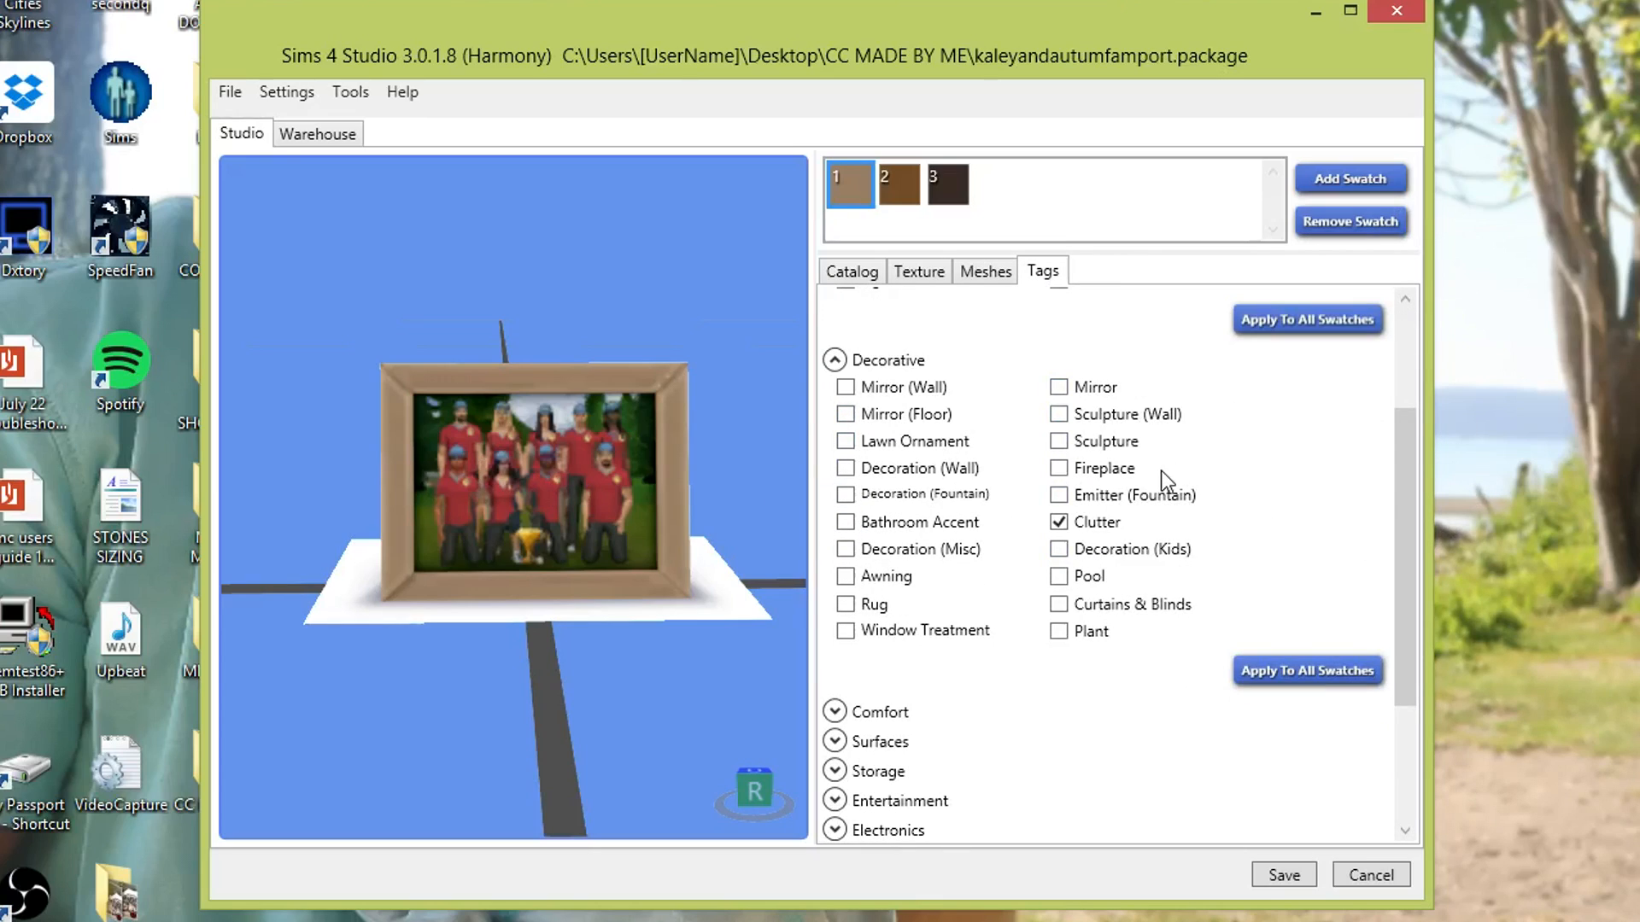
scroll(1069, 422, up, 3)
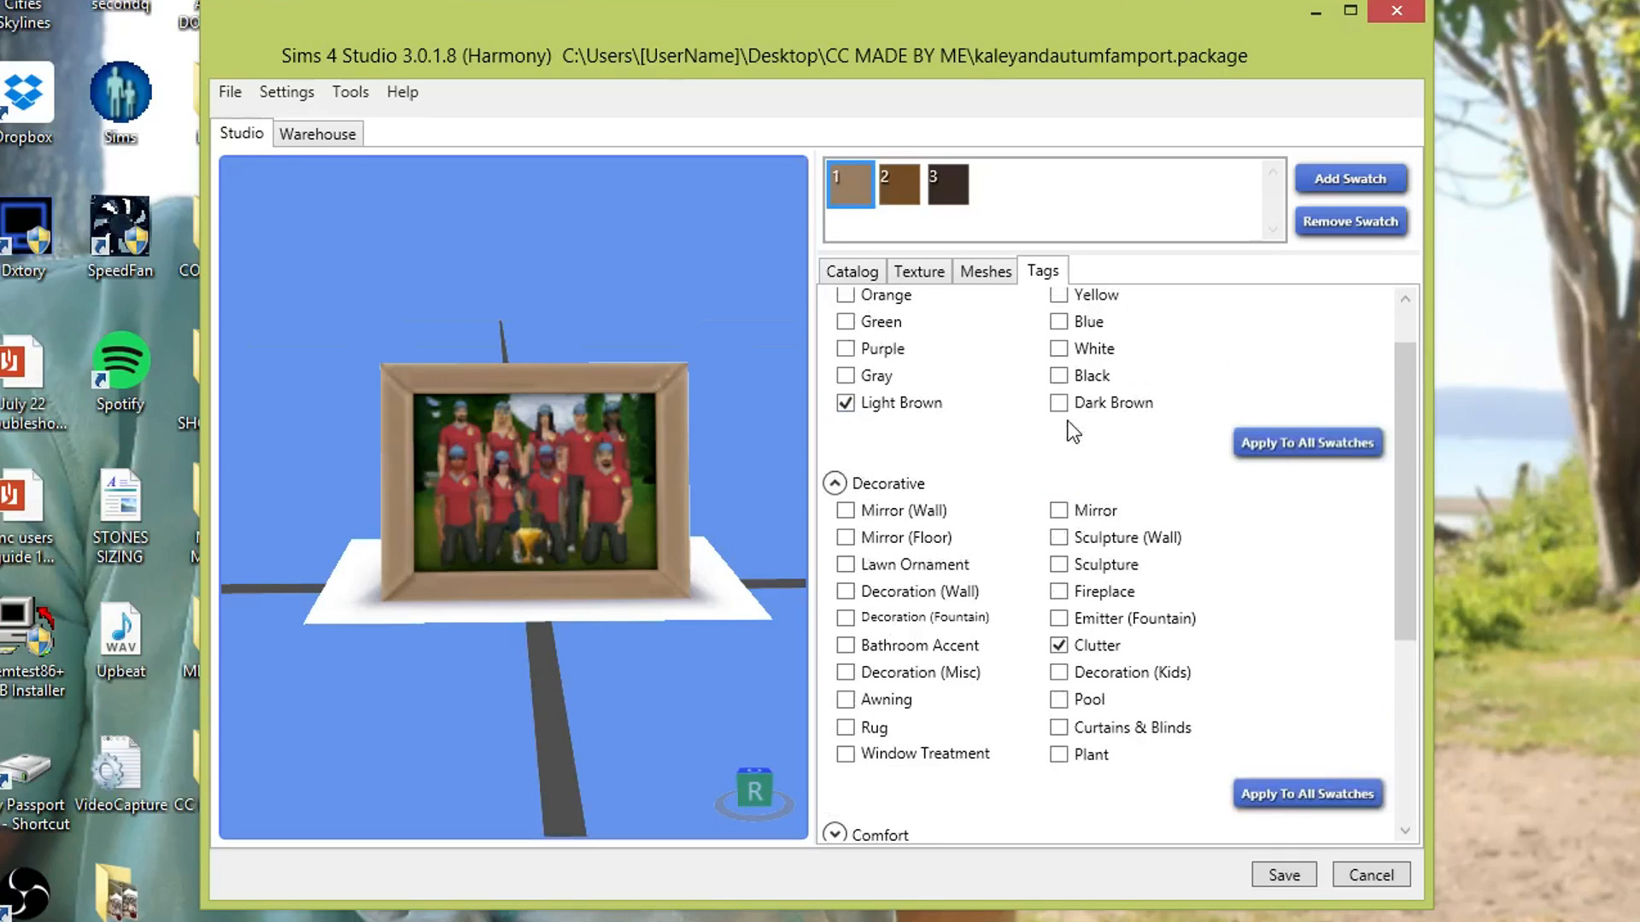
scroll(1061, 443, up, 1)
scroll(1059, 449, down, 3)
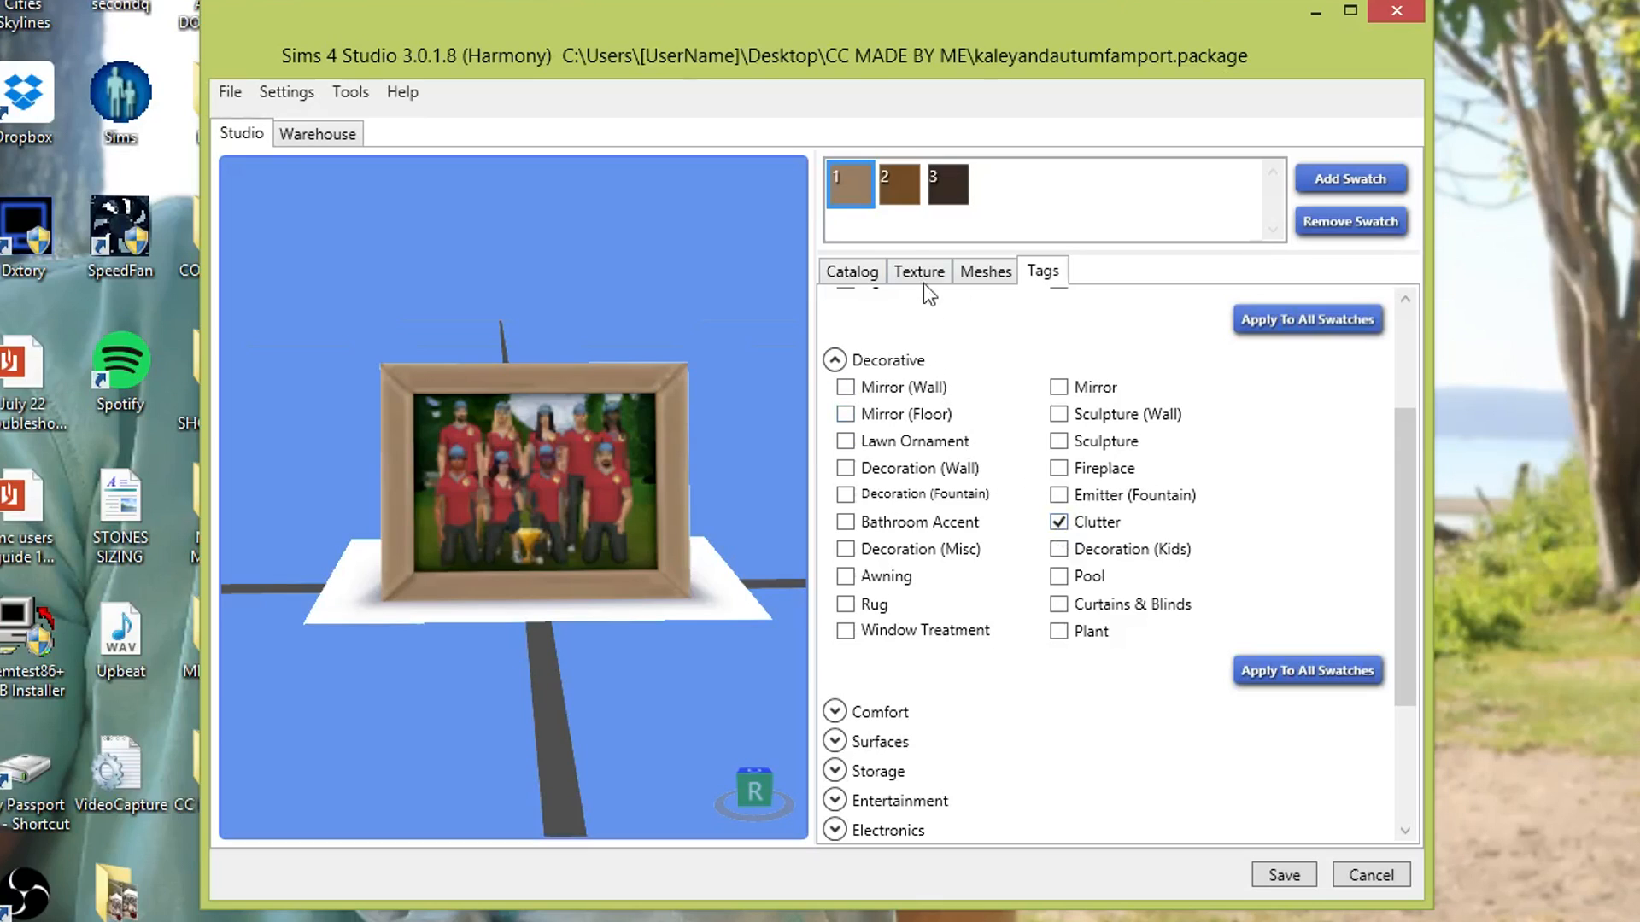
Step: Change the object's catalog name to "Raising Kaley Fam Port"
click(852, 273)
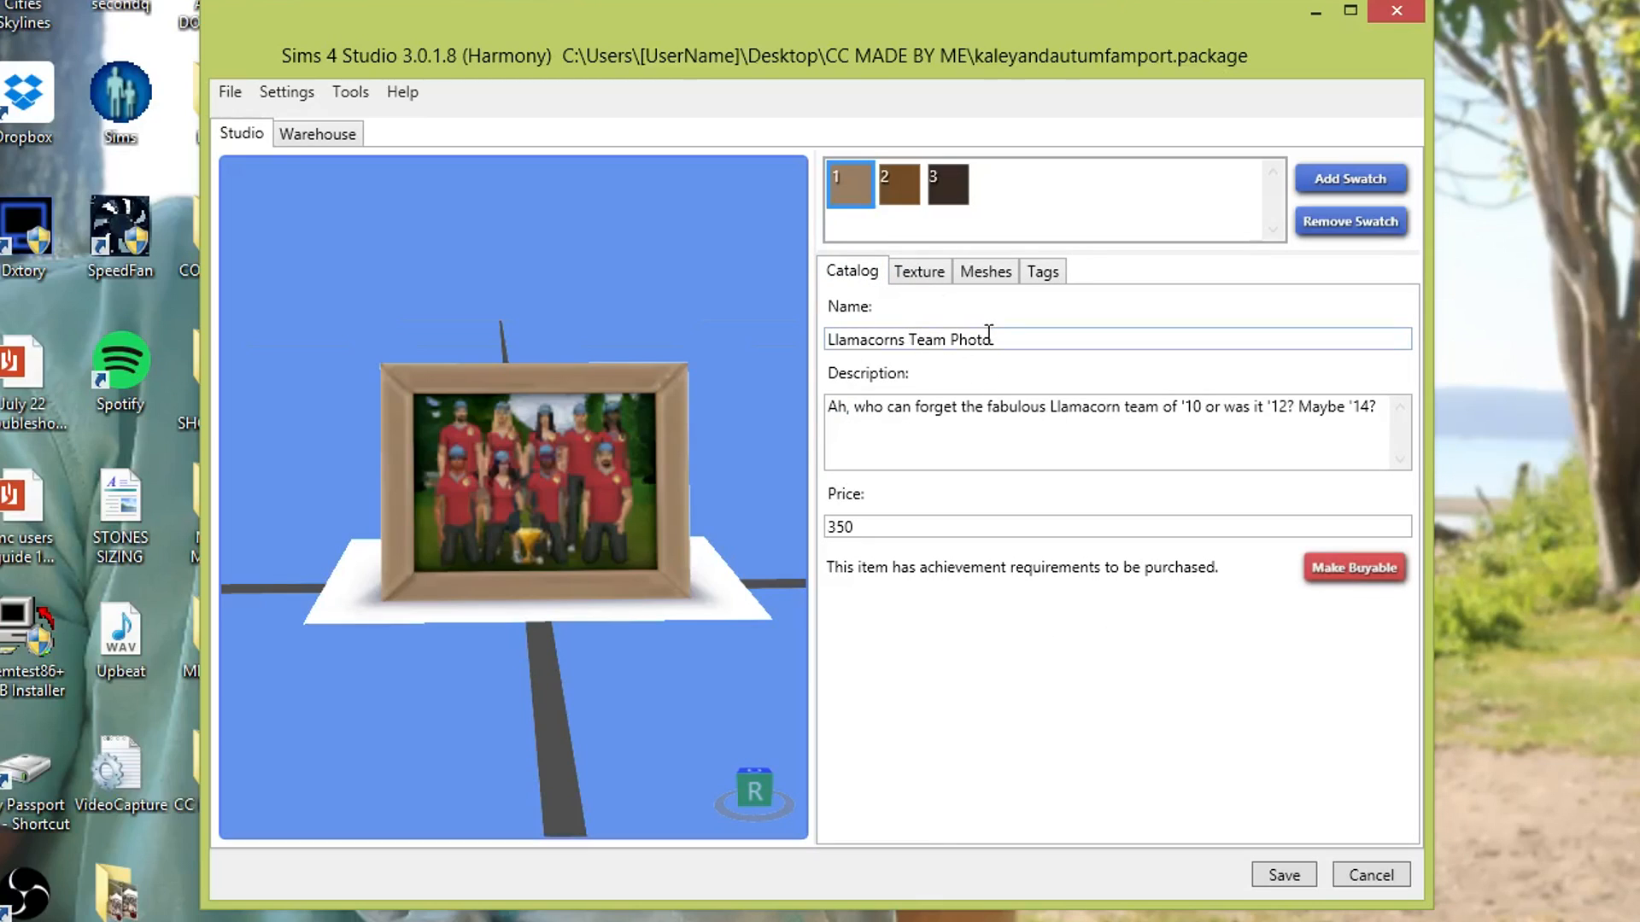
drag(1017, 340, 831, 386)
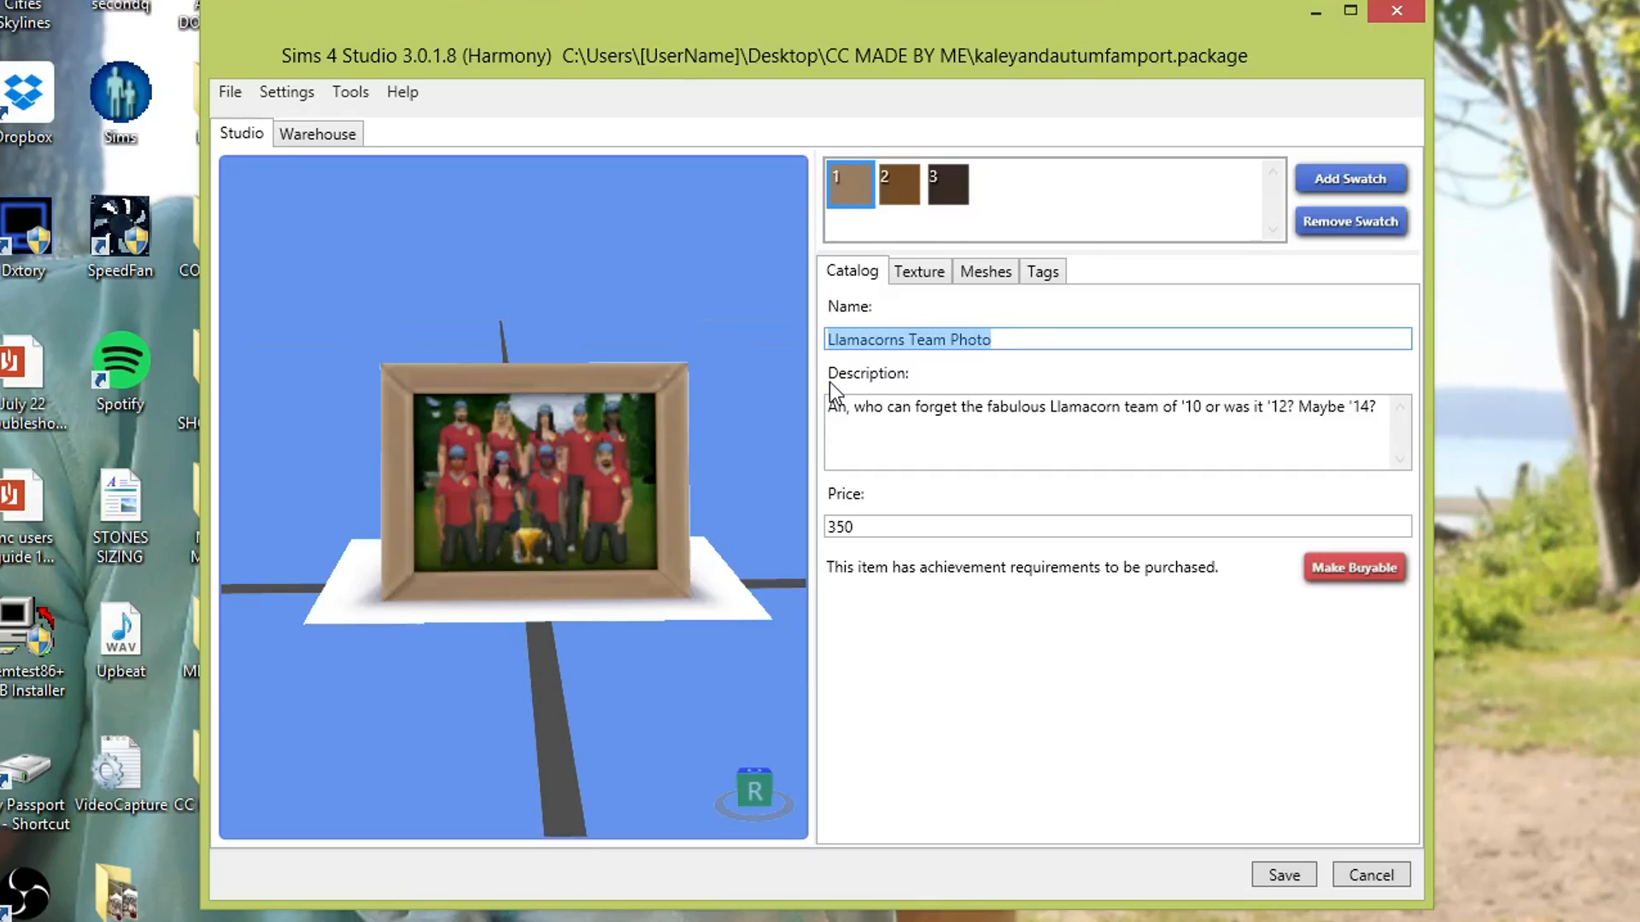
key(BackSpace)
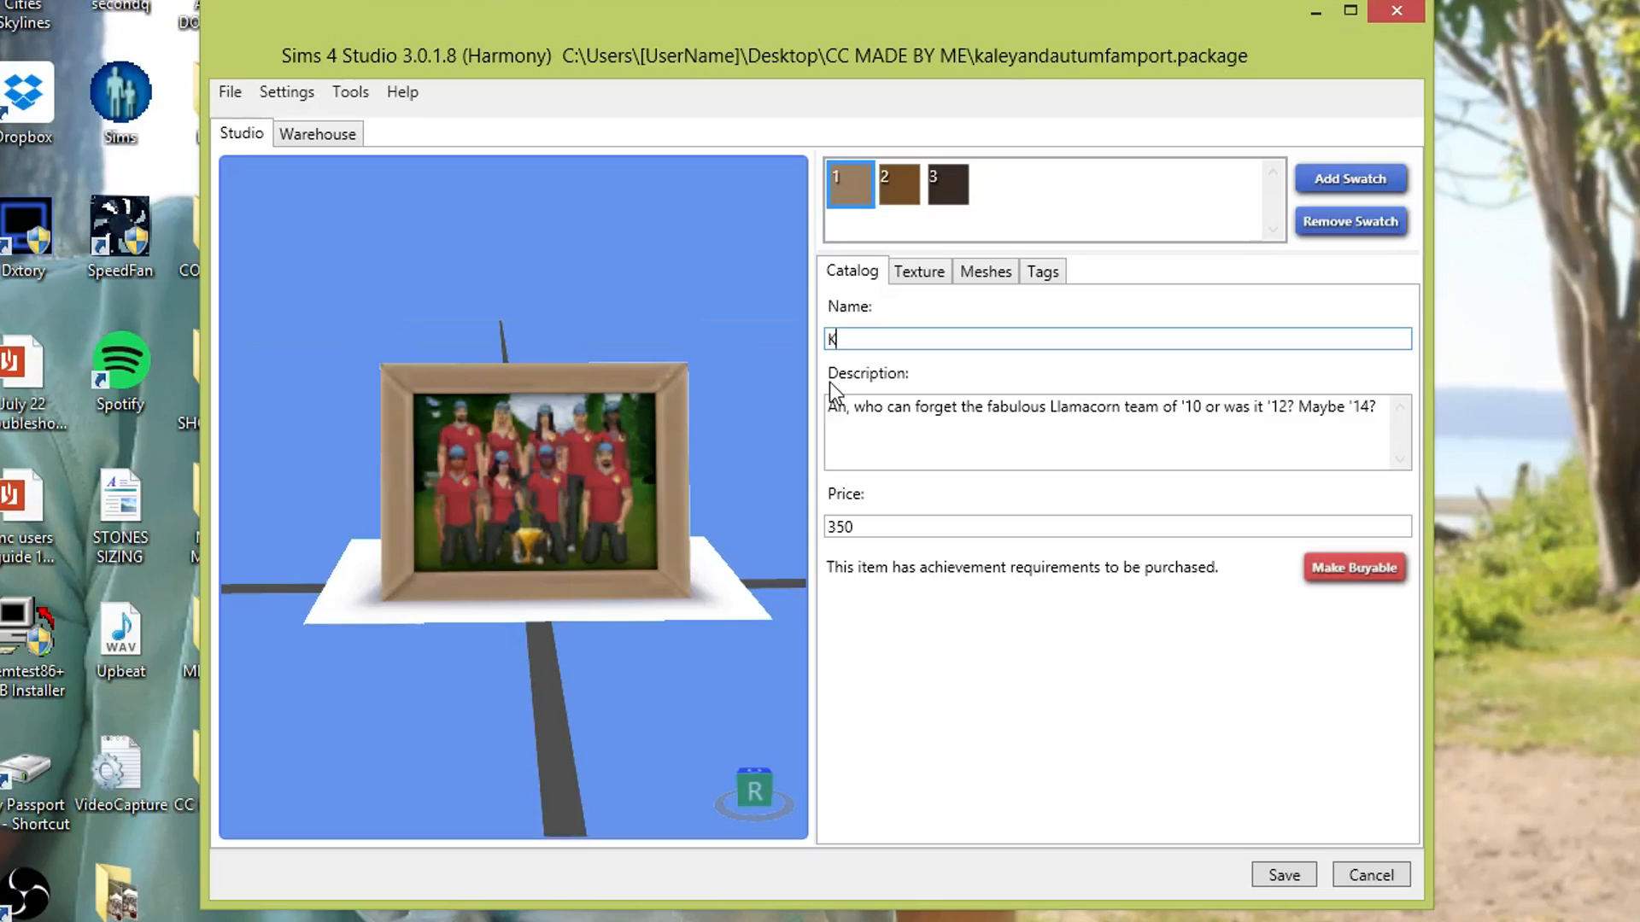
text(And Autiu)
key(BackSpace)
key(BackSpace)
text(u)
key(BackSpace)
key(BackSpace)
key(BackSpace)
key(BackSpace)
key(BackSpace)
key(BackSpace)
key(BackSpace)
key(BackSpace)
key(BackSpace)
key(BackSpace)
key(BackSpace)
key(BackSpace)
key(BackSpace)
key(BackSpace)
text(F)
key(BackSpace)
text(Raising Kaley Fam Port)
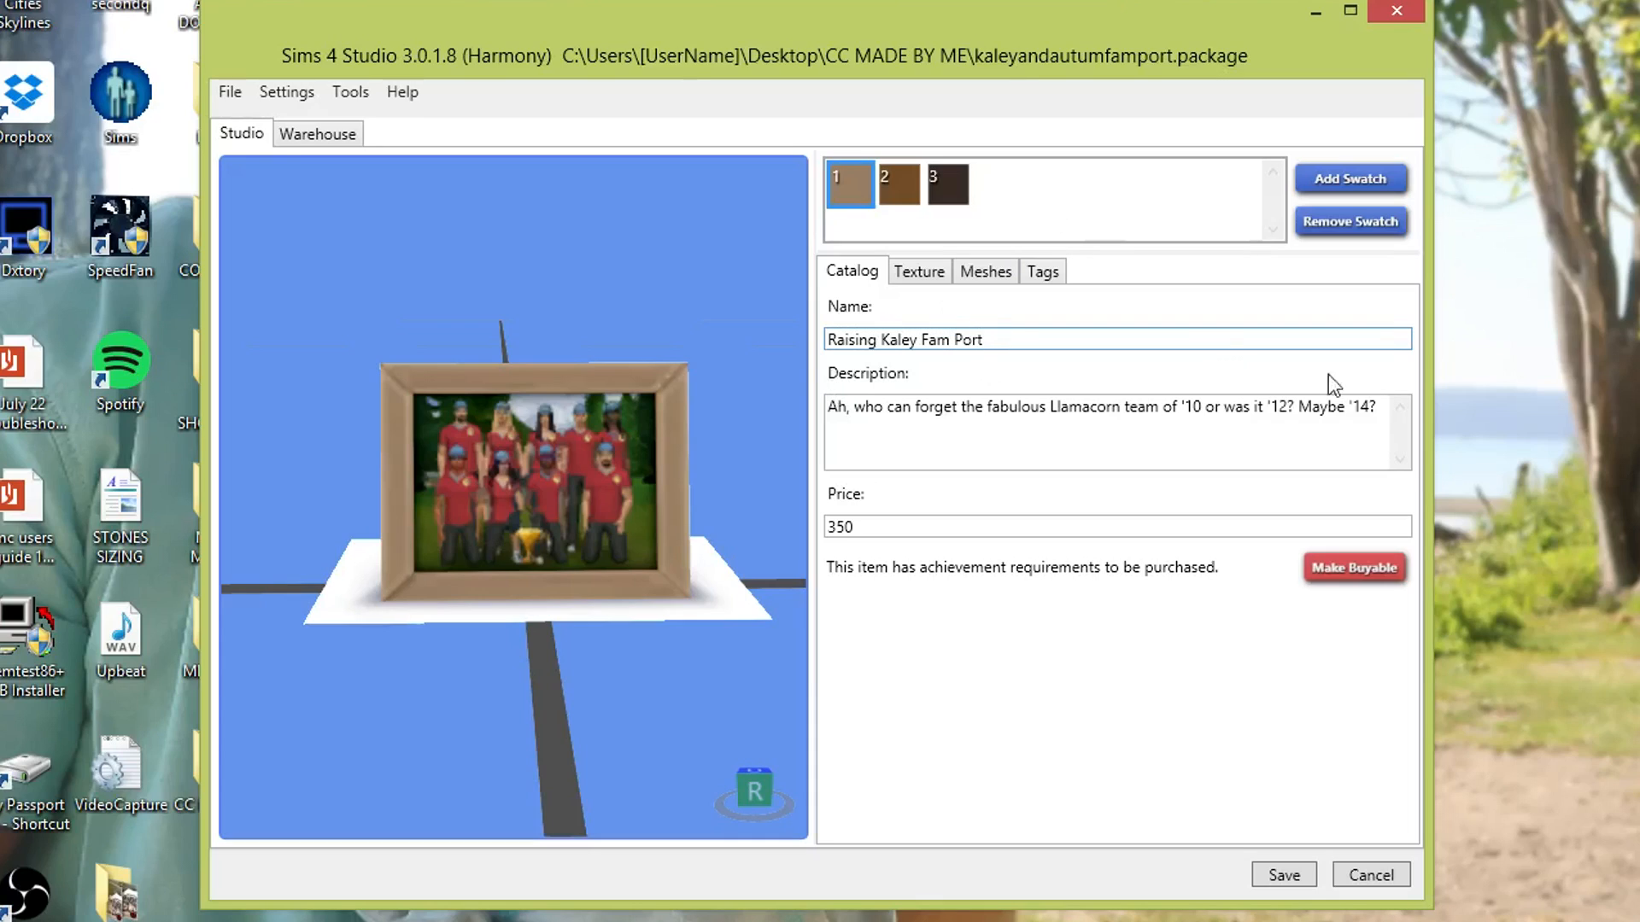
Step: Replace the object's catalog description with "I don't know"
drag(1378, 408, 749, 425)
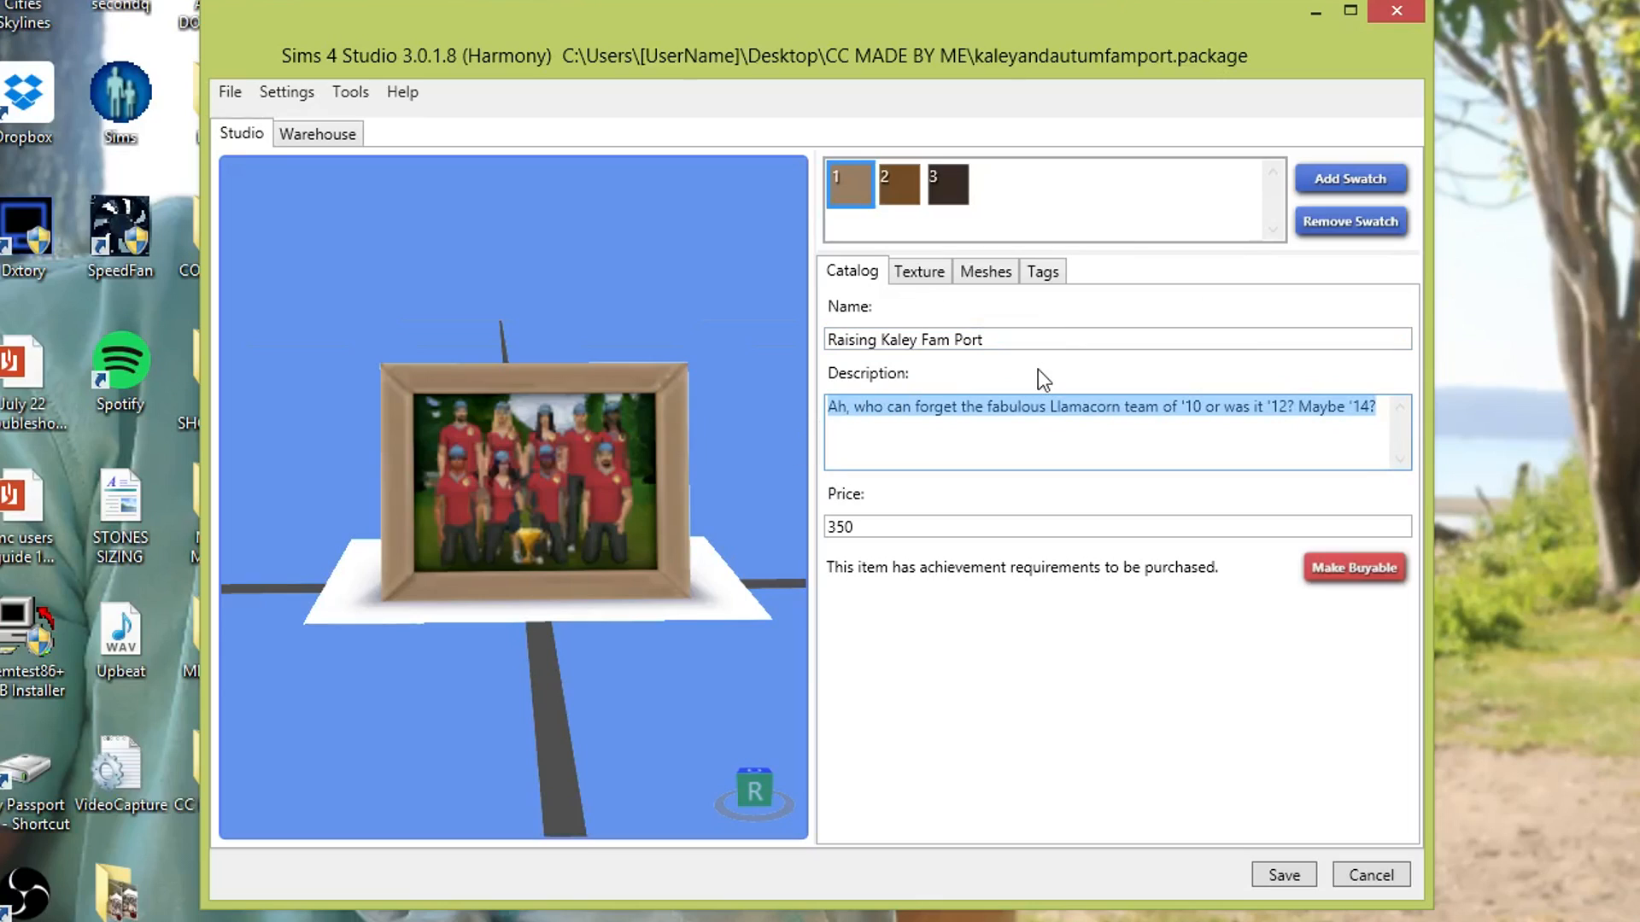
key(BackSpace)
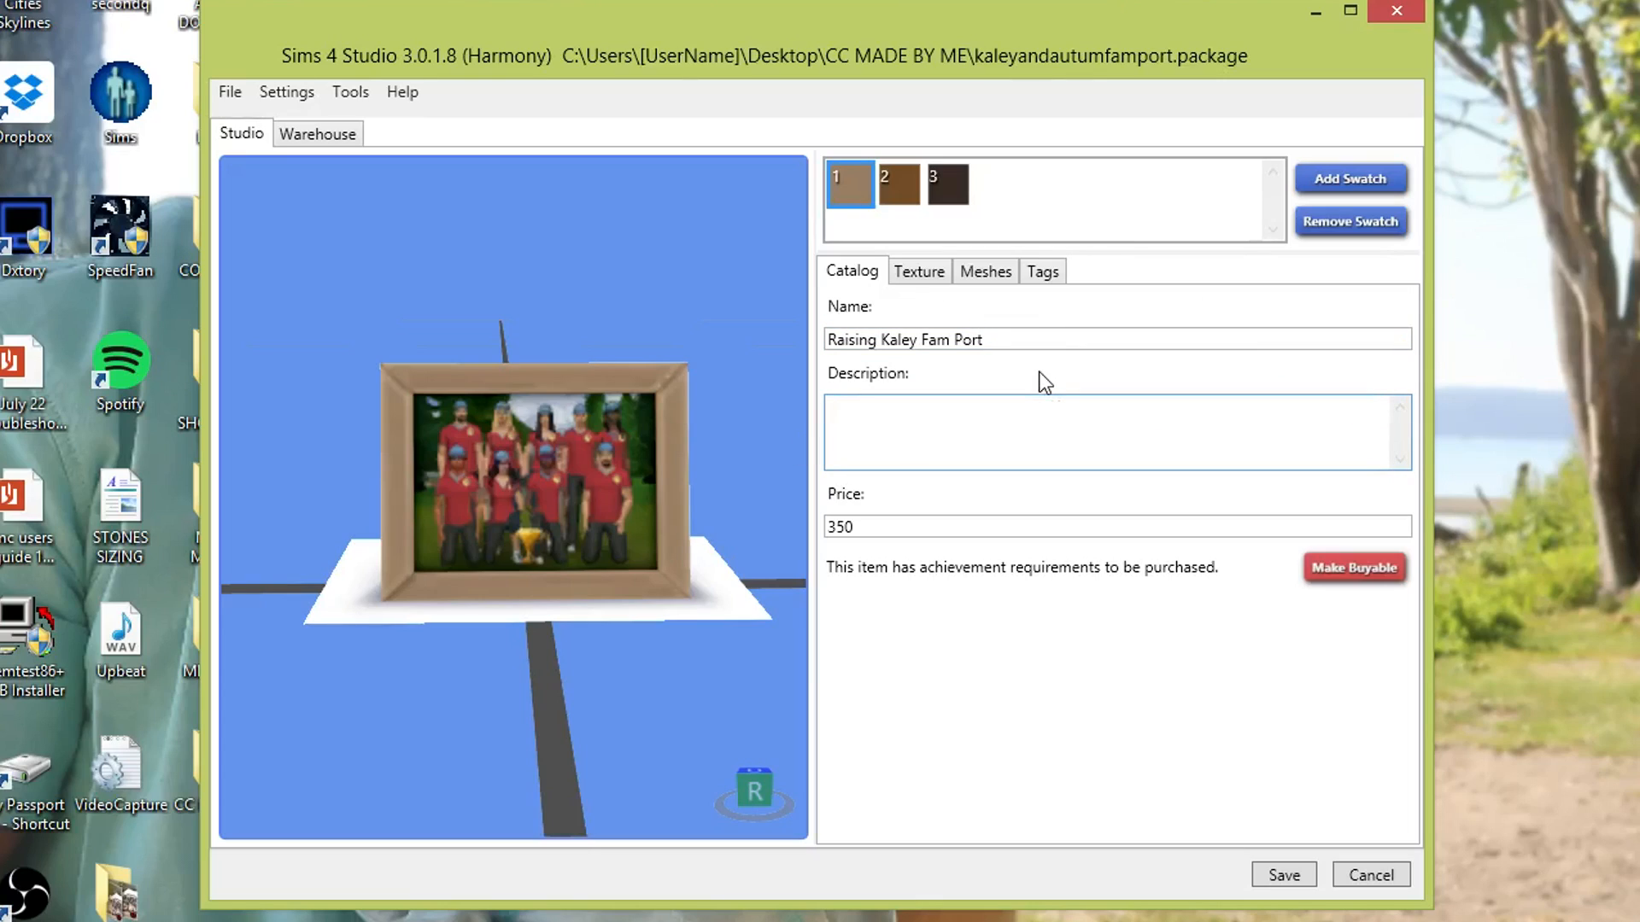
text(I don't know)
Step: Make the photo object buyable and set its price to 1
double_click(854, 534)
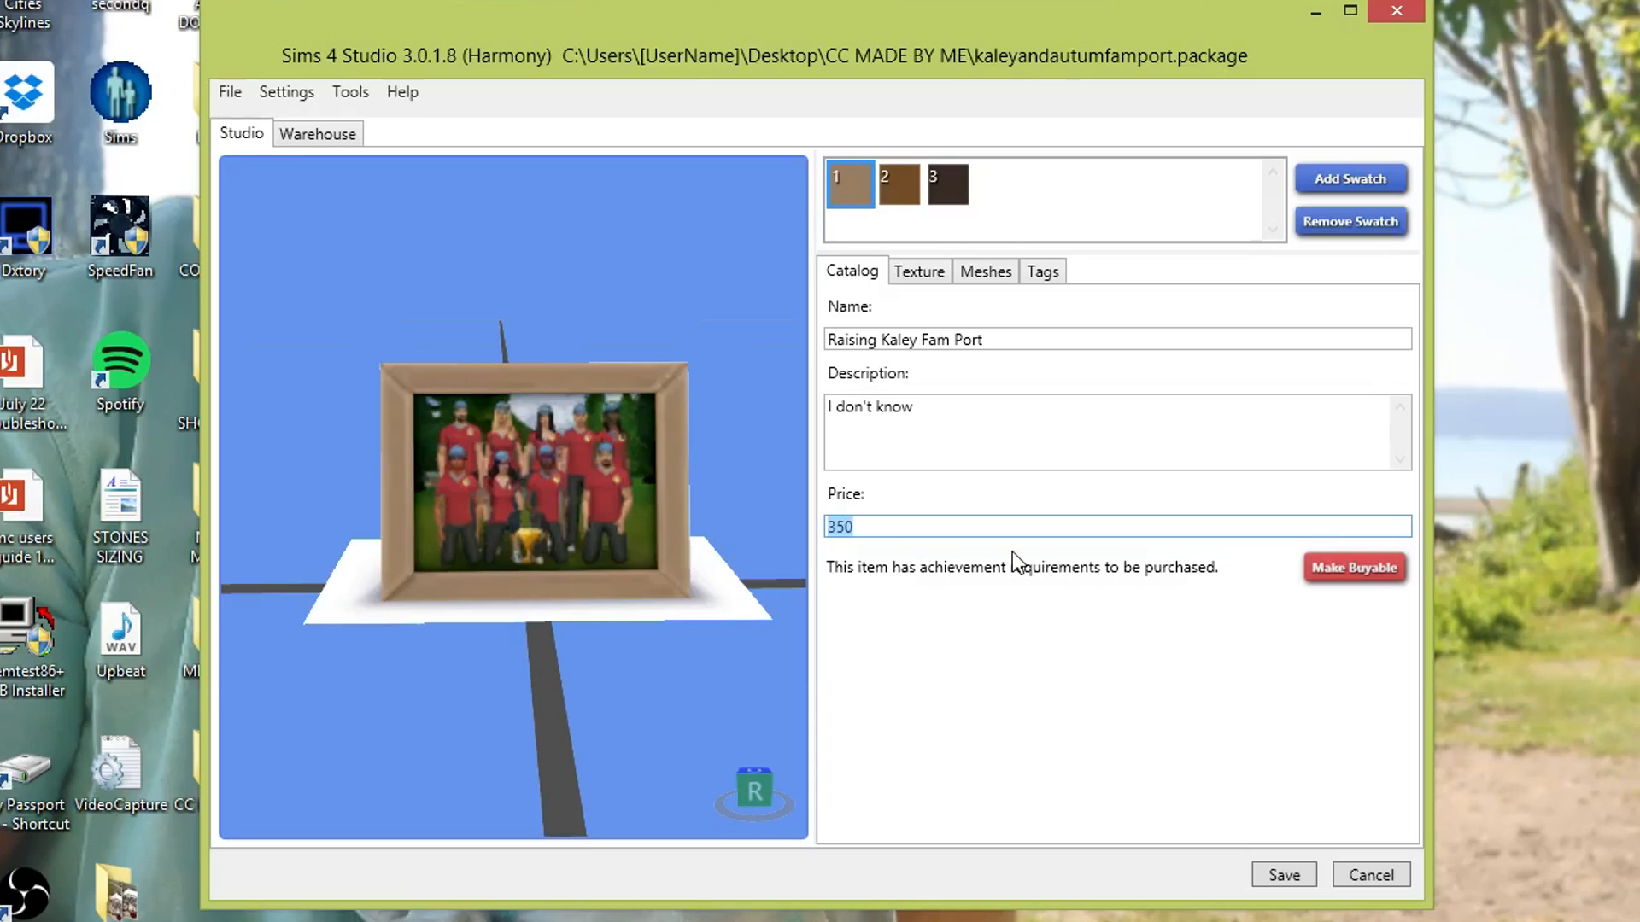
click(1371, 567)
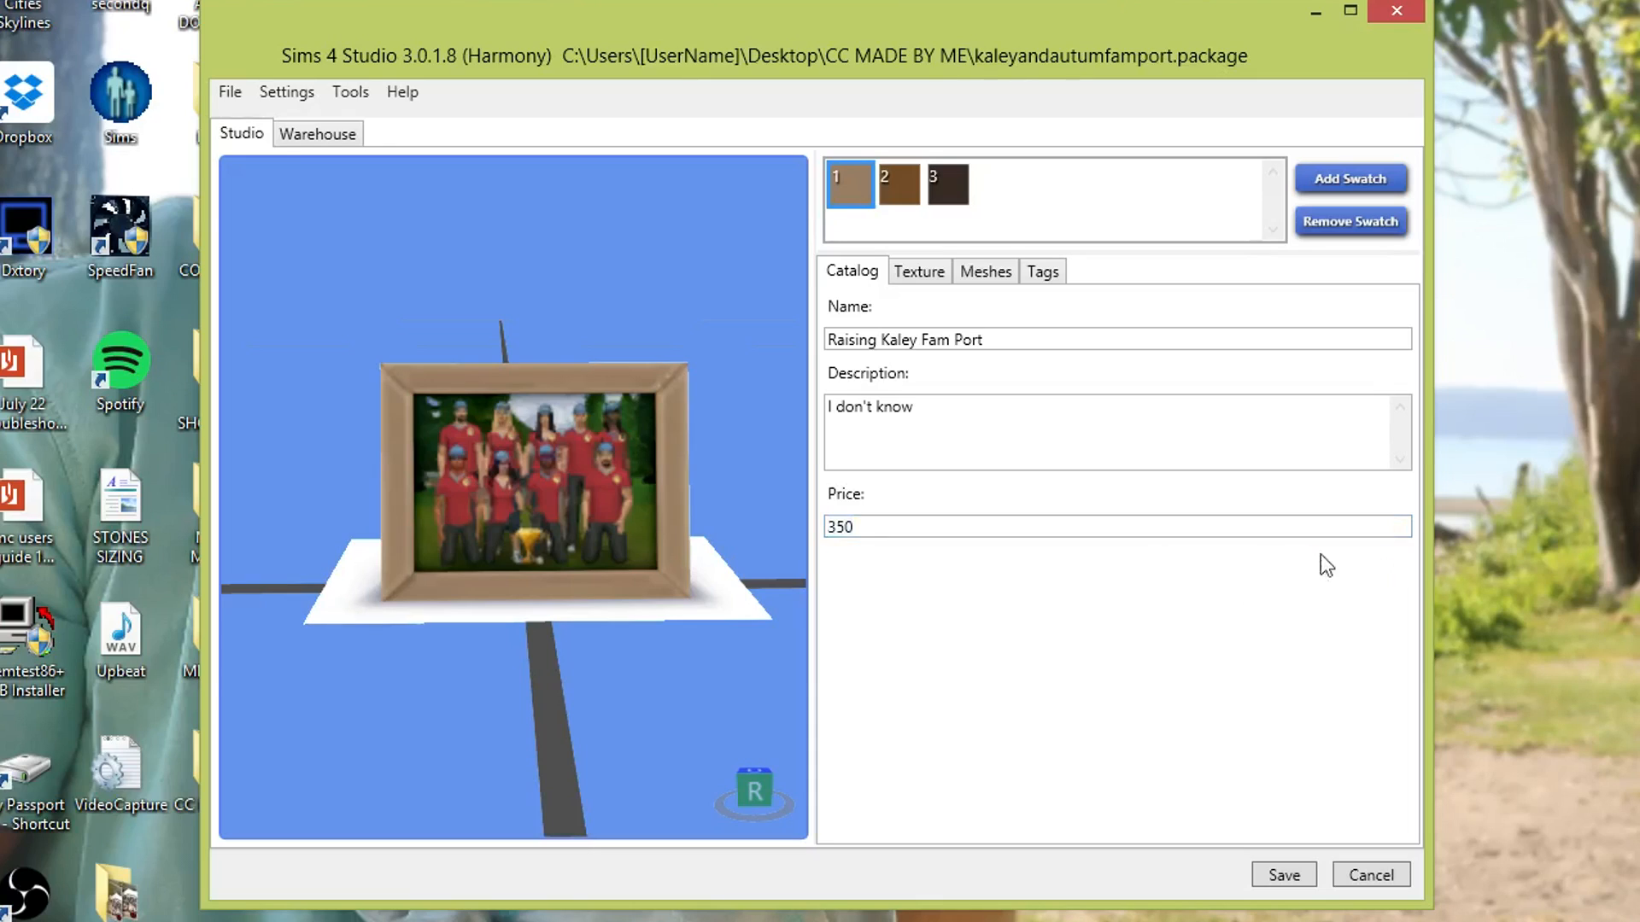
drag(1010, 524, 777, 550)
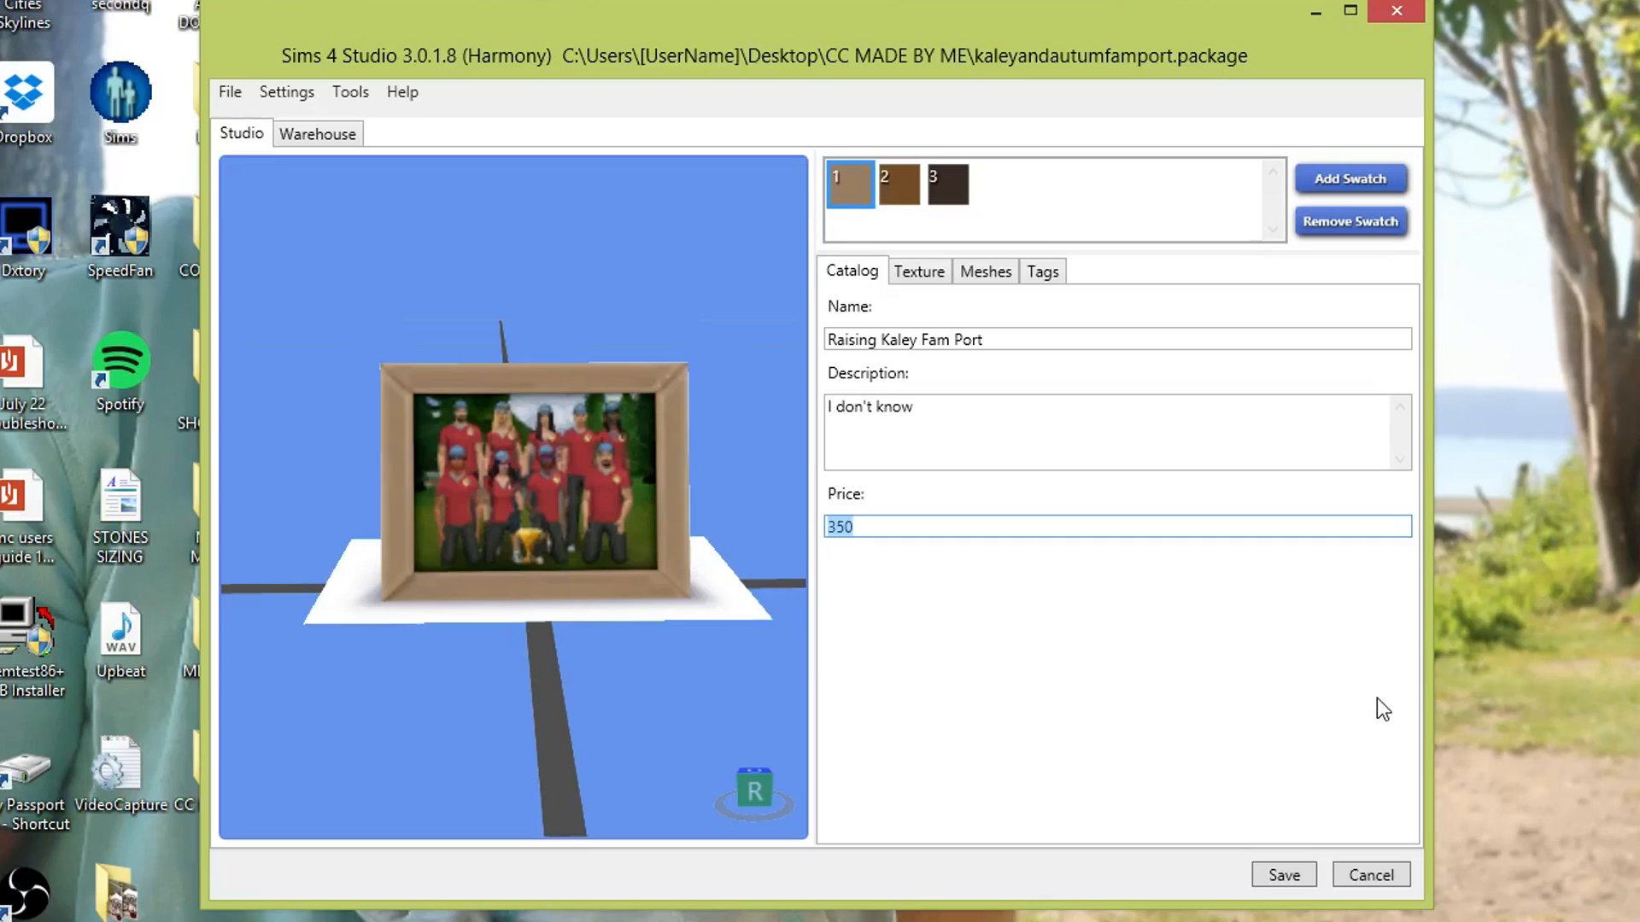
key(BackSpace)
text(1)
Step: Export the photo object's texture as a PNG image named kdgsdk in the CC MADE BY ME folder
click(920, 274)
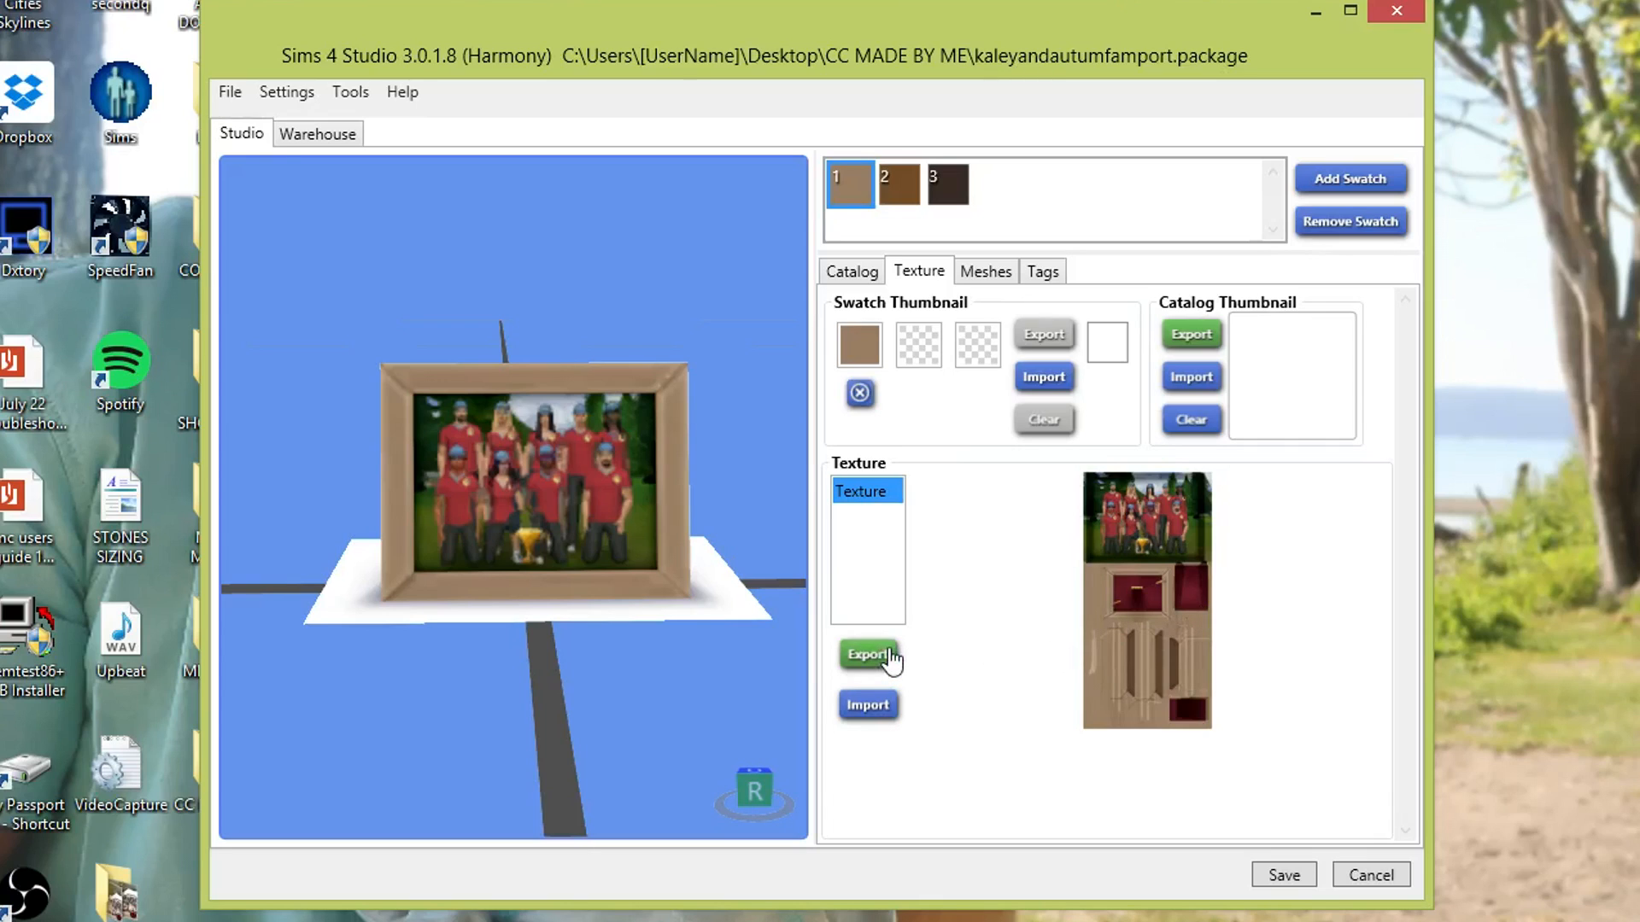
click(867, 656)
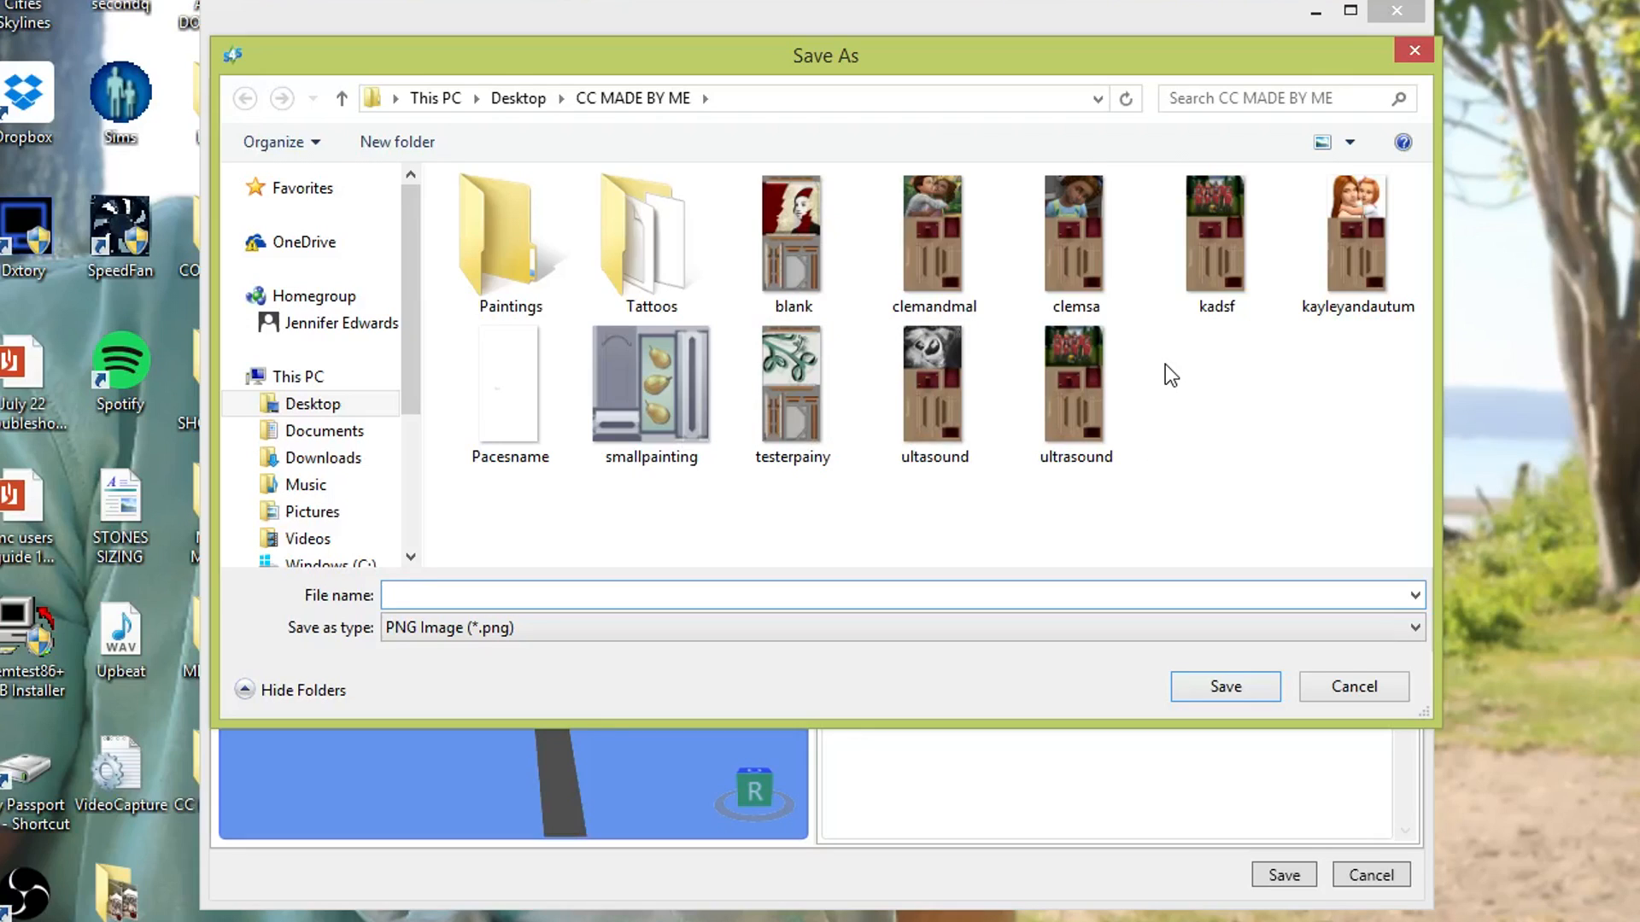
text(kdgsdk)
click(1210, 689)
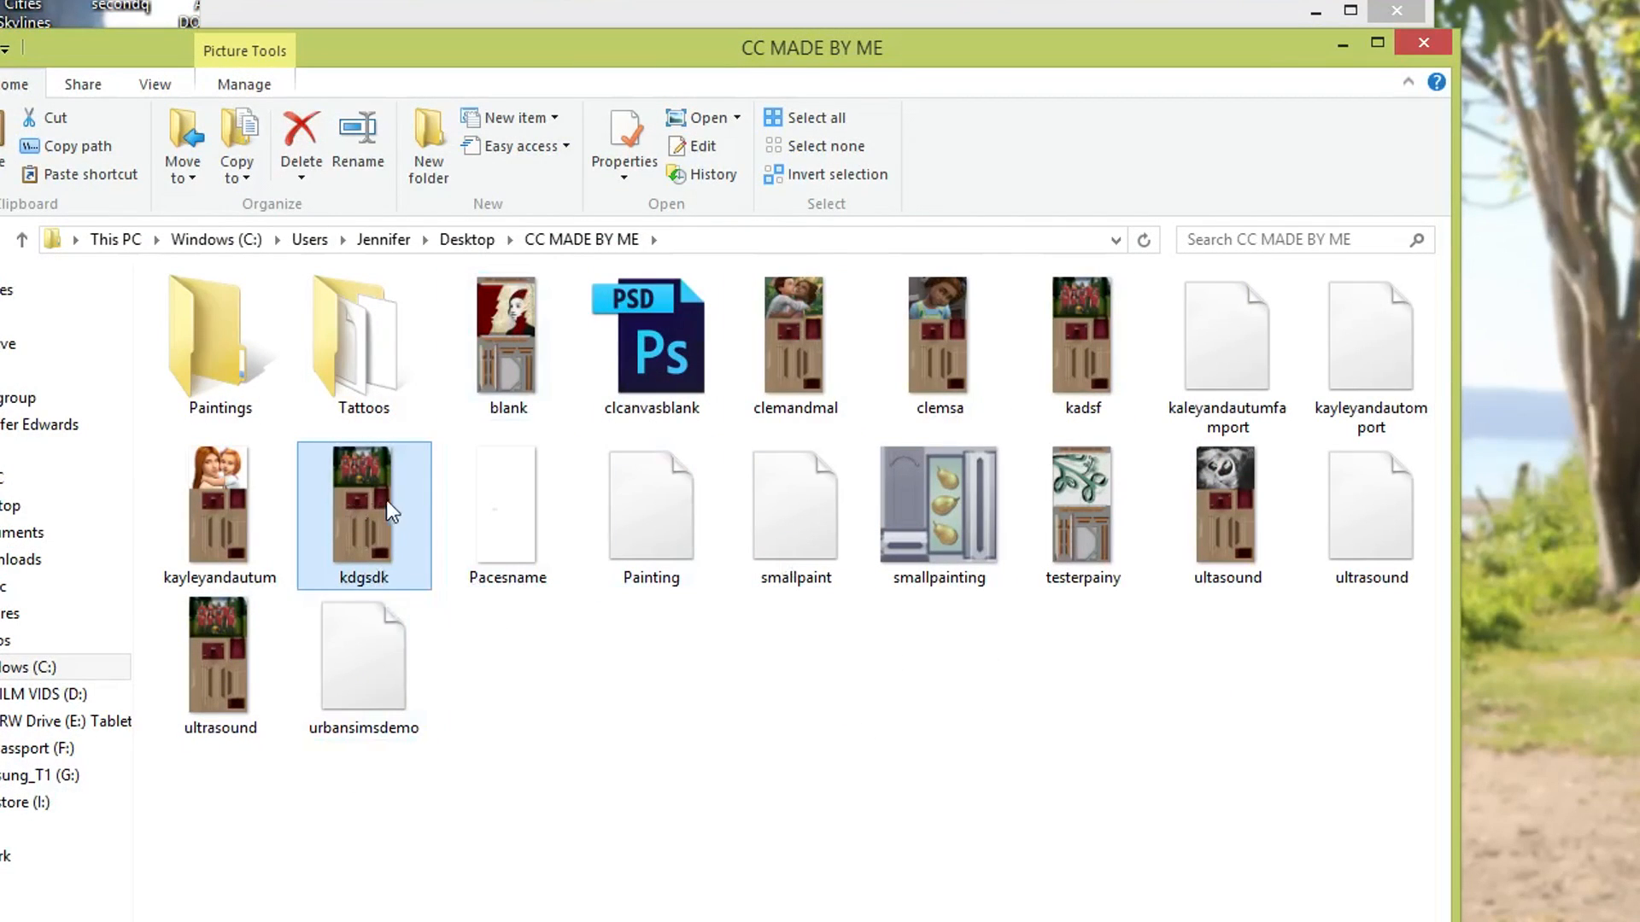
Step: Open the exported kdgsdk texture in Photoshop
drag(342, 504, 396, 292)
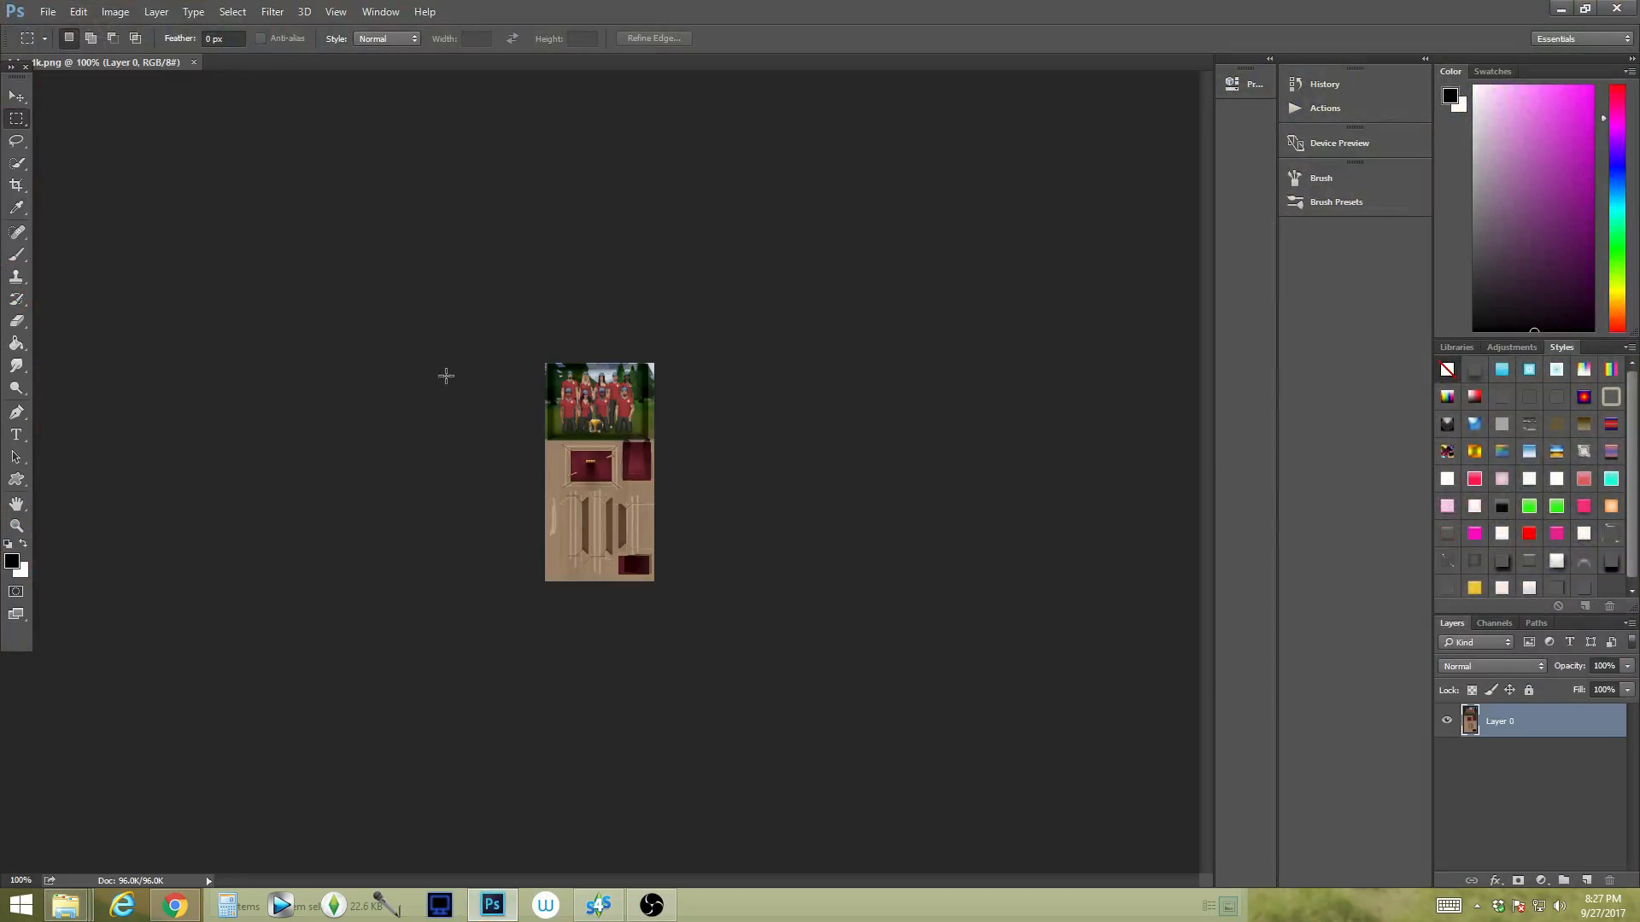
click(16, 526)
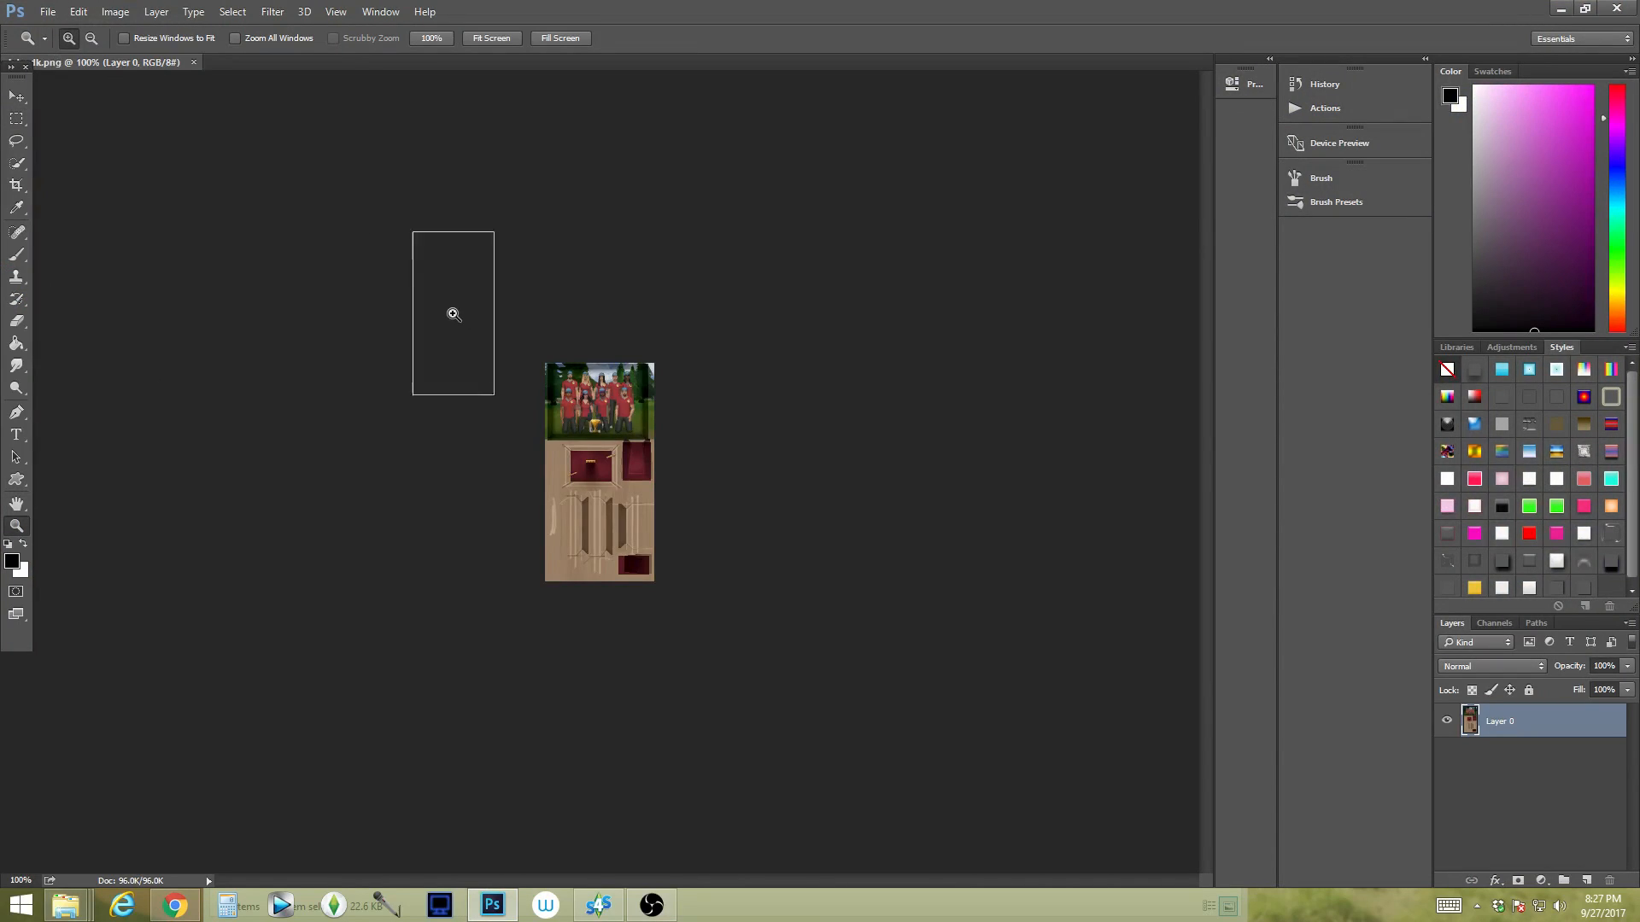
click(453, 313)
click(453, 313)
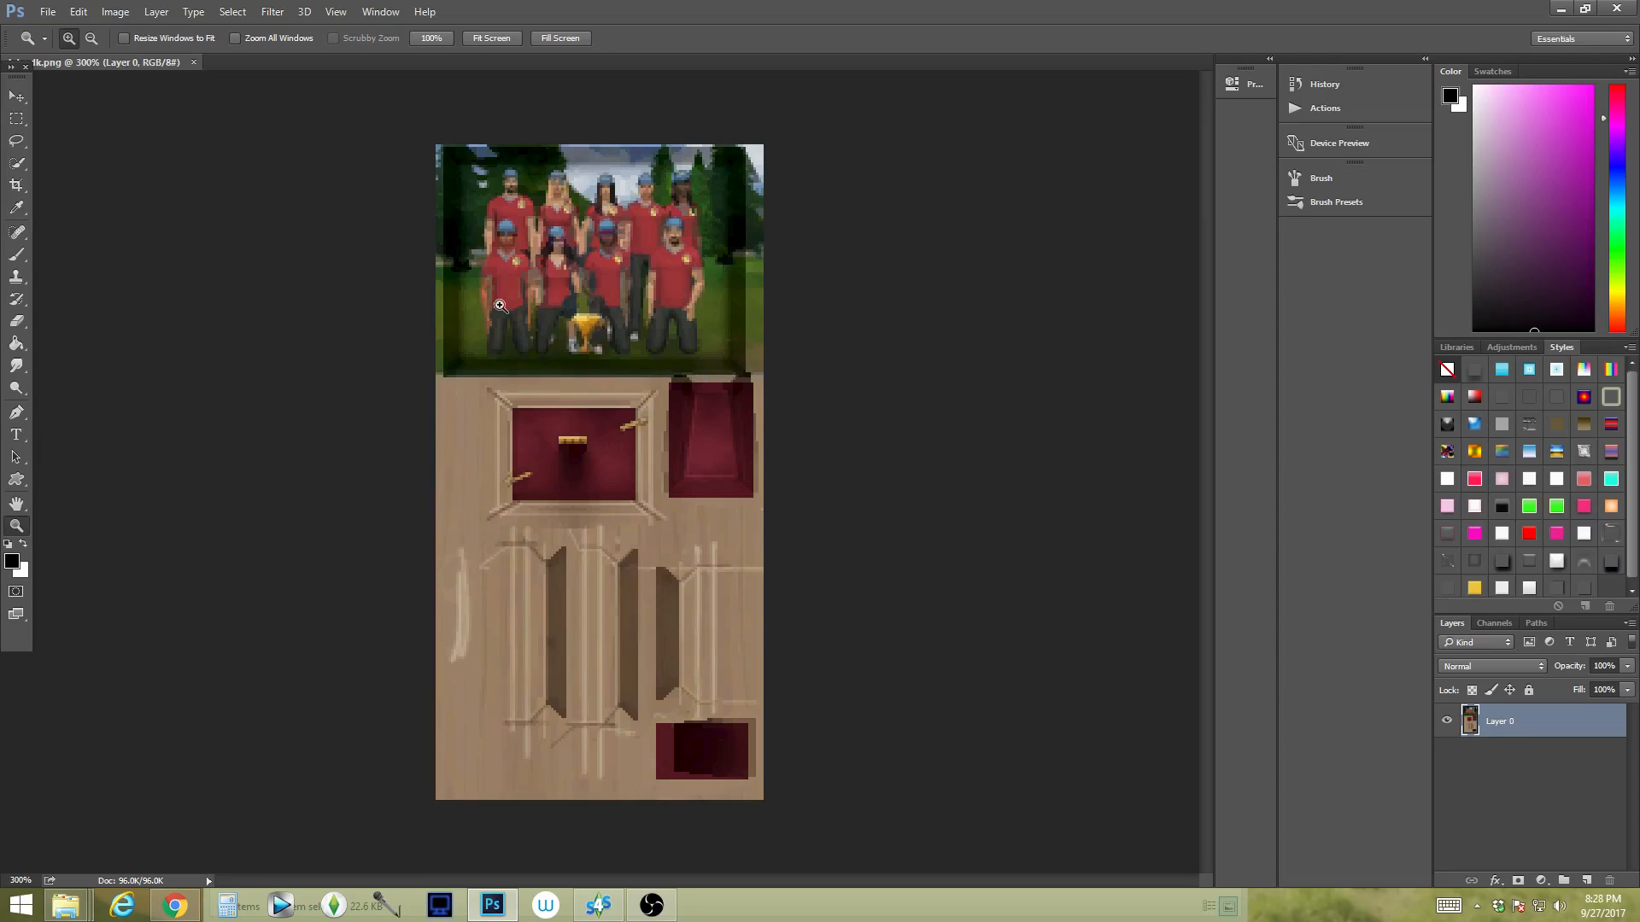
Step: Place the family screenshot 09-22-17_11-36-03 PM from the Screenshots folder into the texture image
right_click(75, 912)
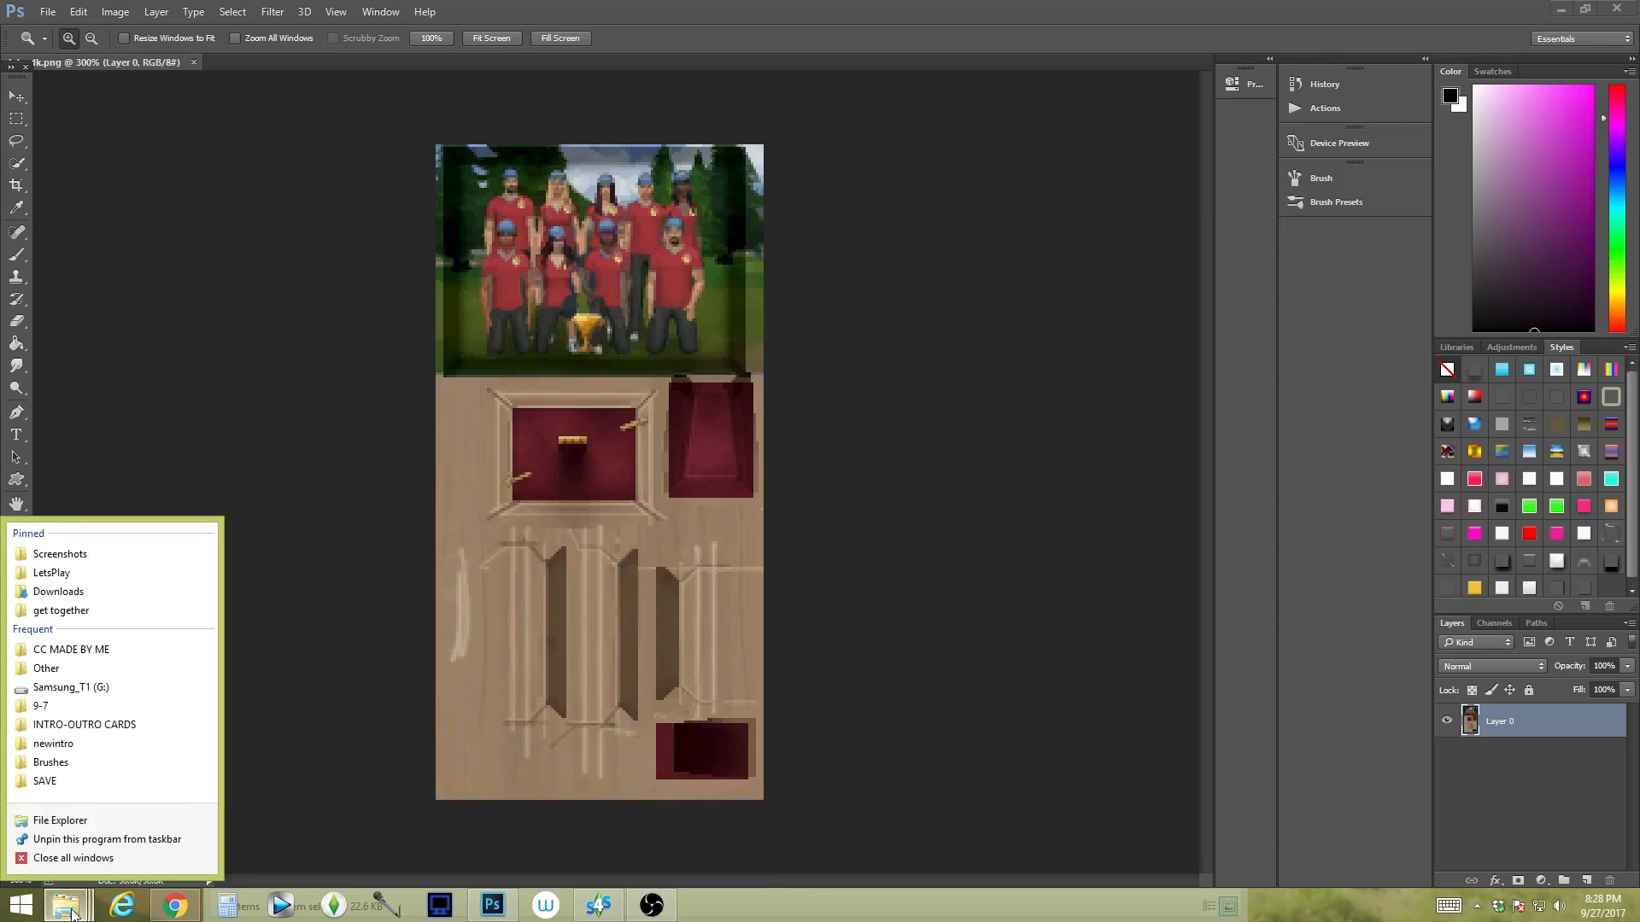
click(65, 907)
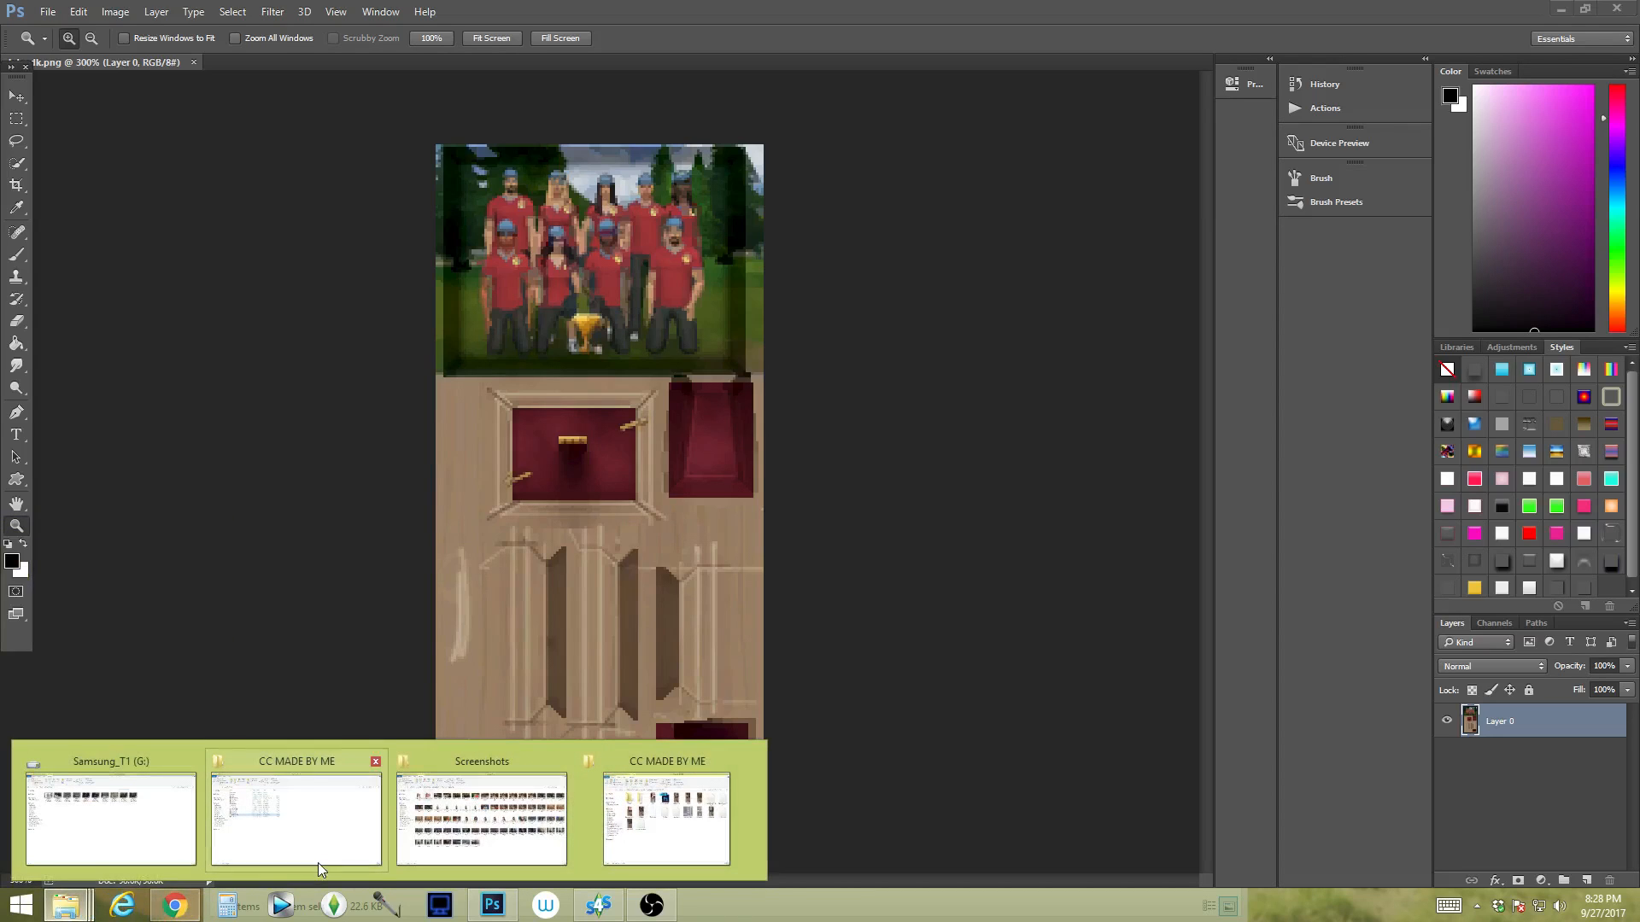
click(483, 820)
drag(318, 242, 533, 297)
Step: Scale the placed portrait to about 6.64% by 6.71% and position it over the team photo area
drag(616, 455, 601, 215)
shift+drag(749, 319, 834, 376)
drag(808, 316, 766, 305)
shift+drag(801, 370, 814, 377)
drag(709, 307, 729, 307)
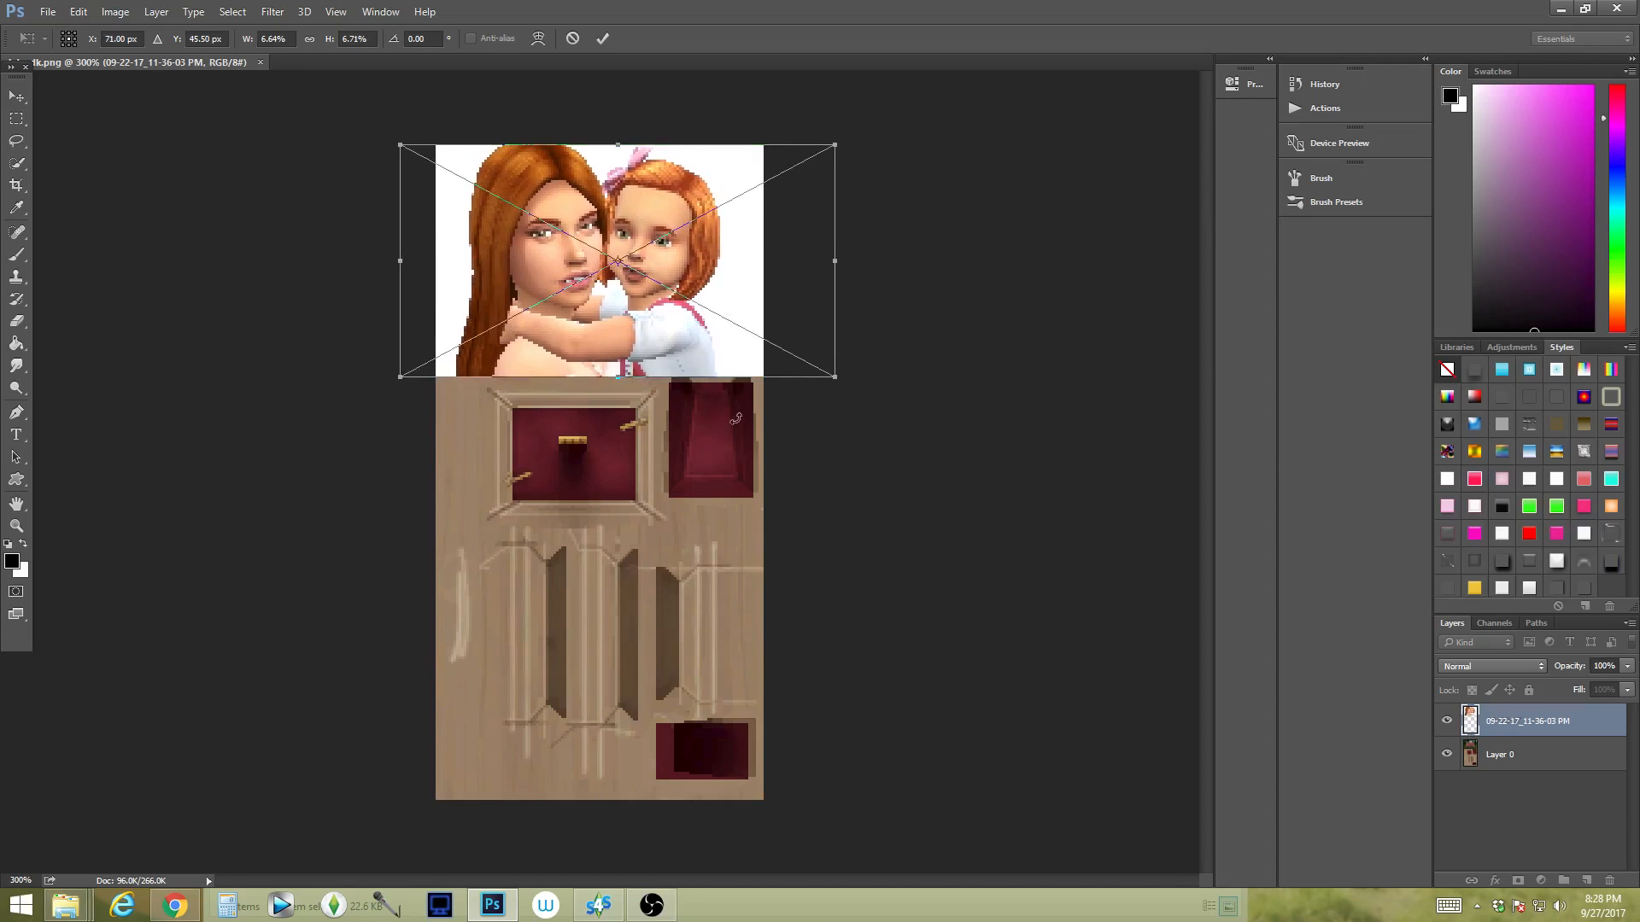
Step: Compare with the framed preview in Sims 4 Studio, shift the portrait horizontally to X 75 px, and commit its placement
click(608, 899)
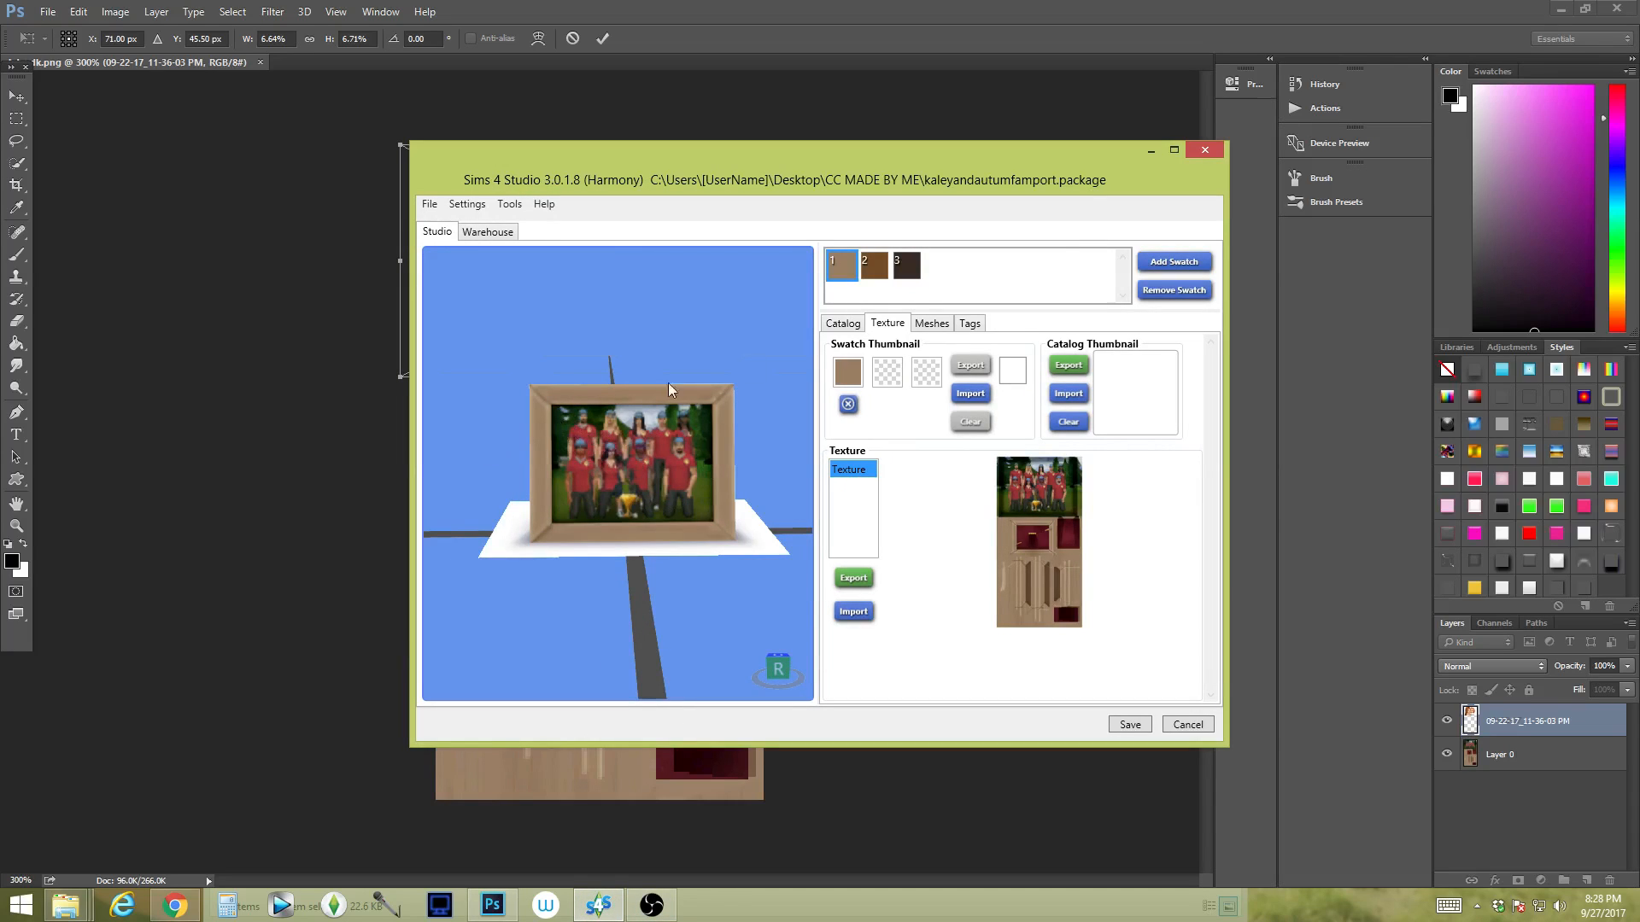
click(1151, 150)
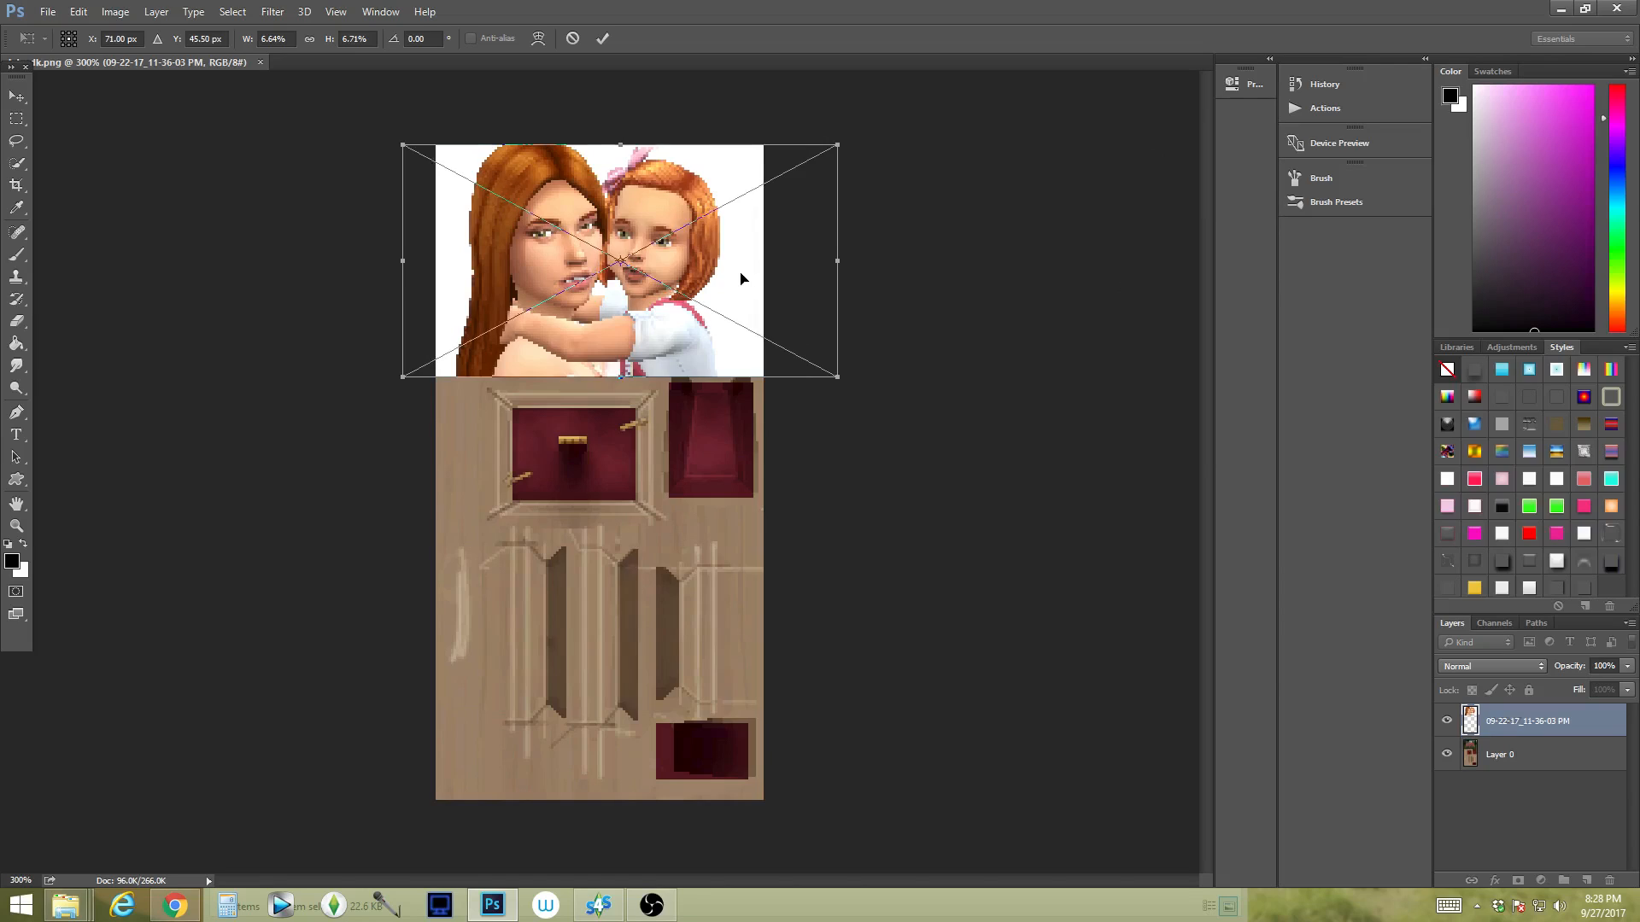
key(Right)
key(Right)
key(Right)
key(Right)
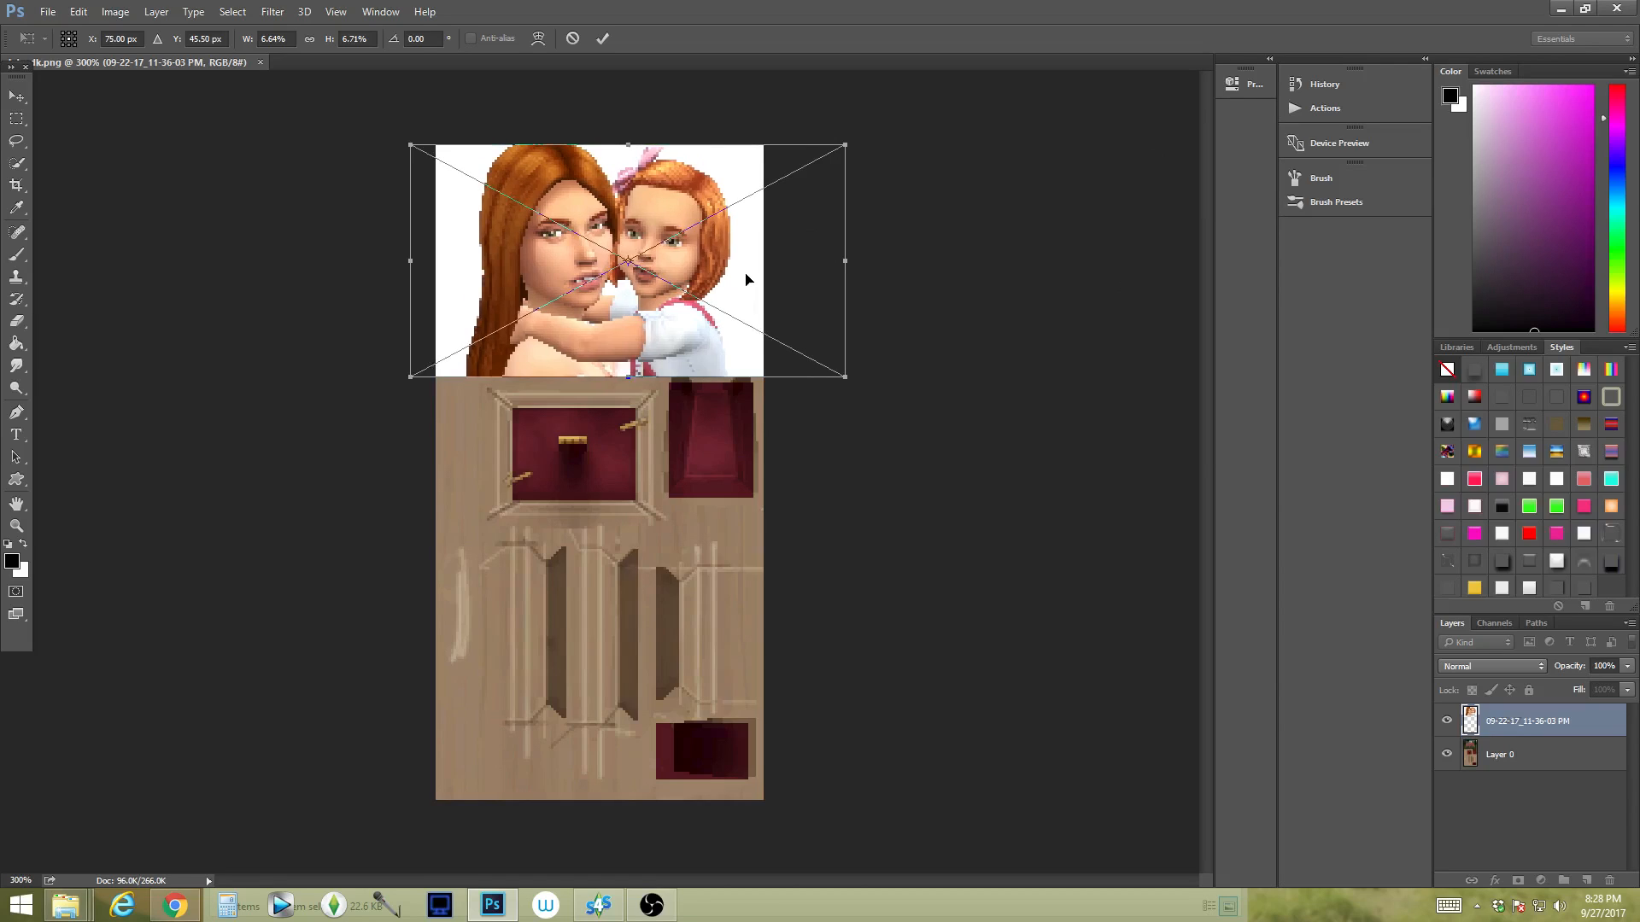
click(18, 98)
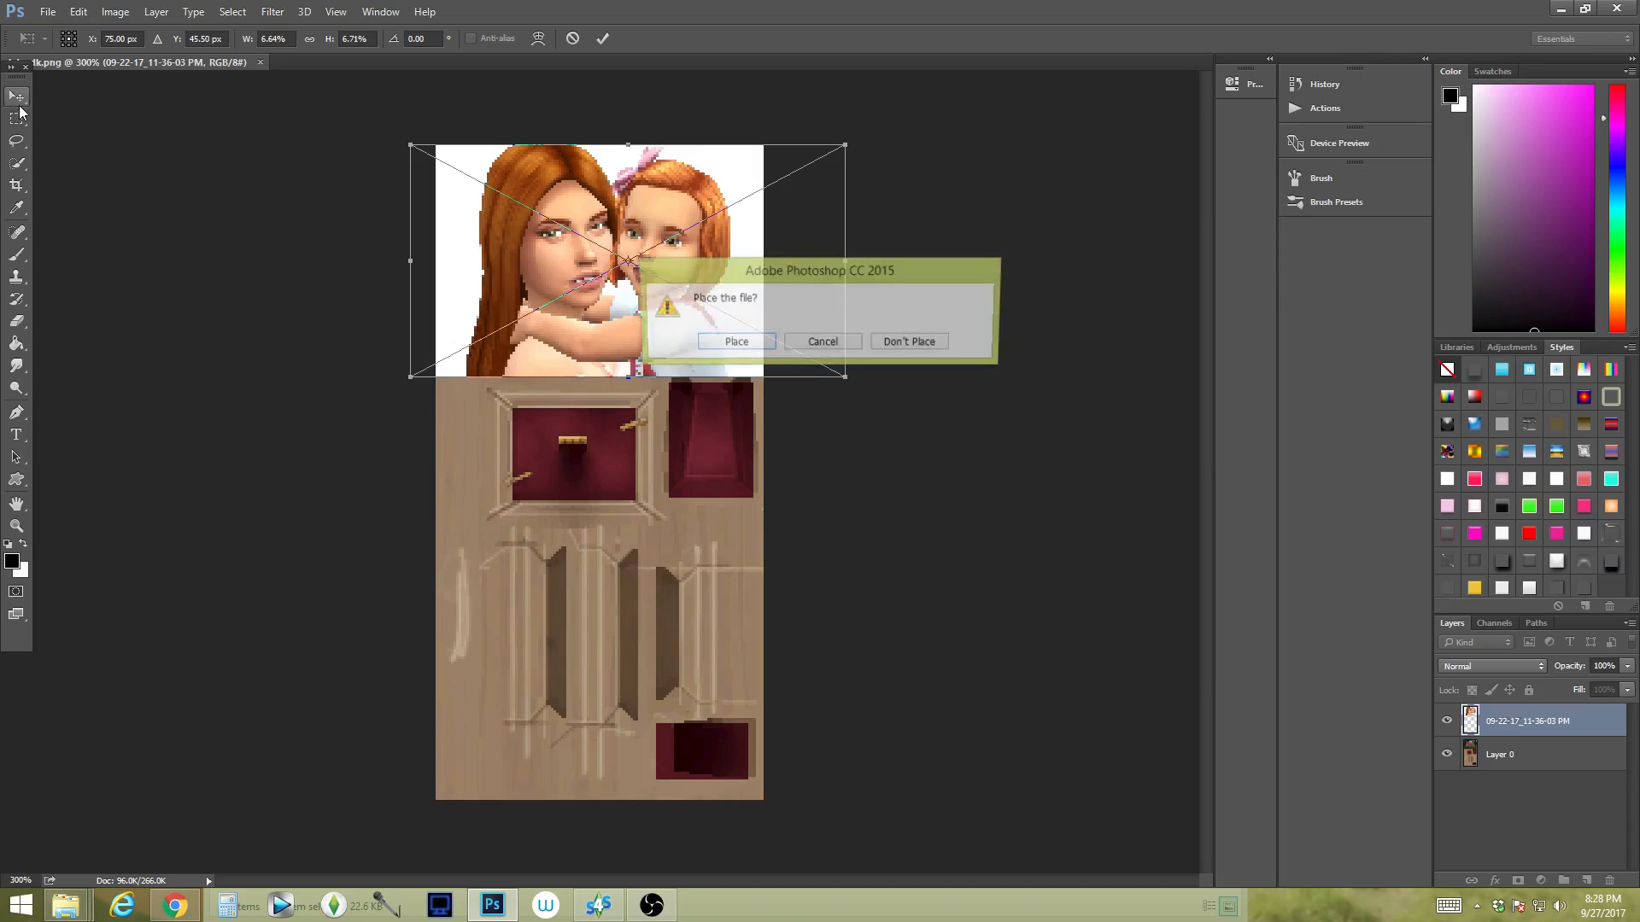
click(727, 345)
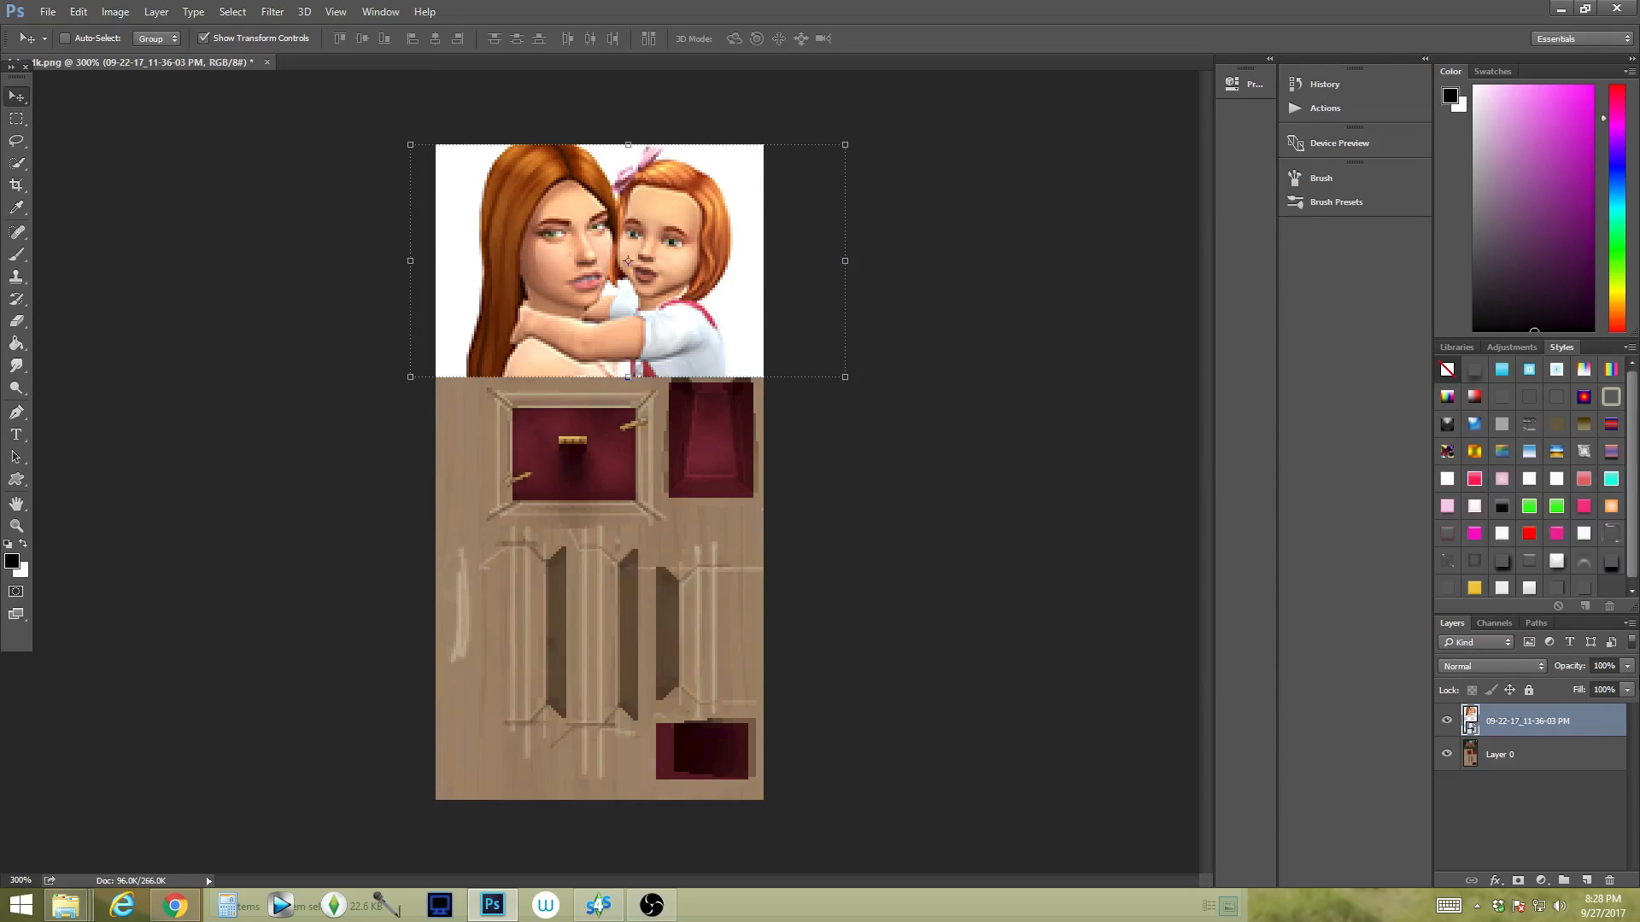
Step: Fade the portrait layer to 48% opacity to compare it with the photo beneath, and restore it to 100%
click(1627, 667)
drag(1601, 682, 1581, 690)
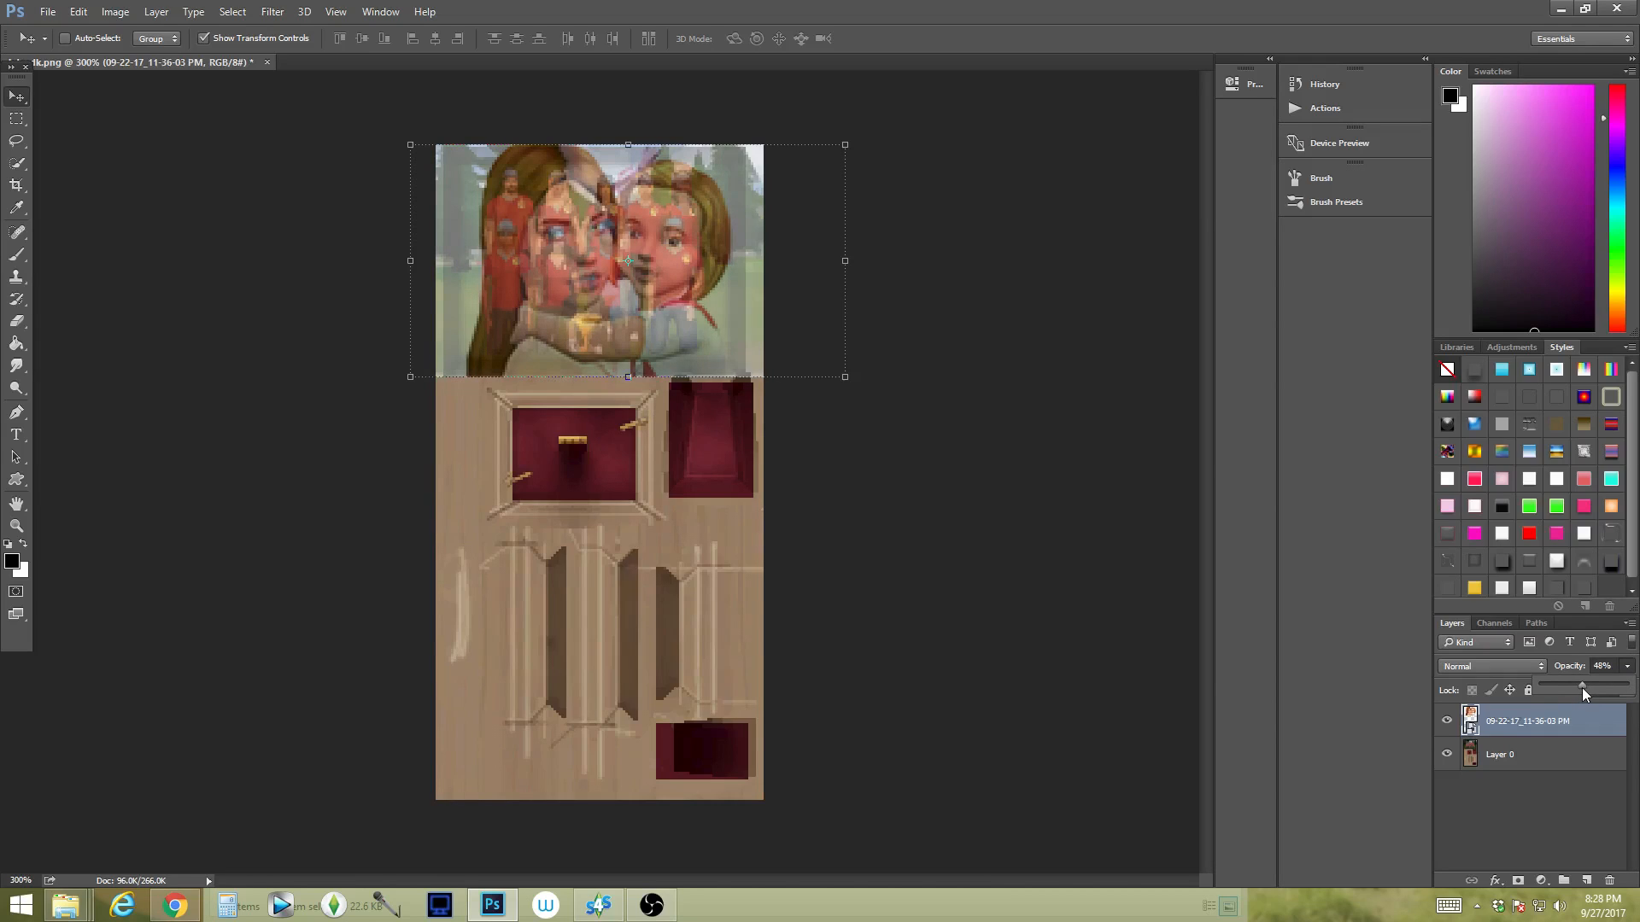
drag(1583, 690, 1627, 686)
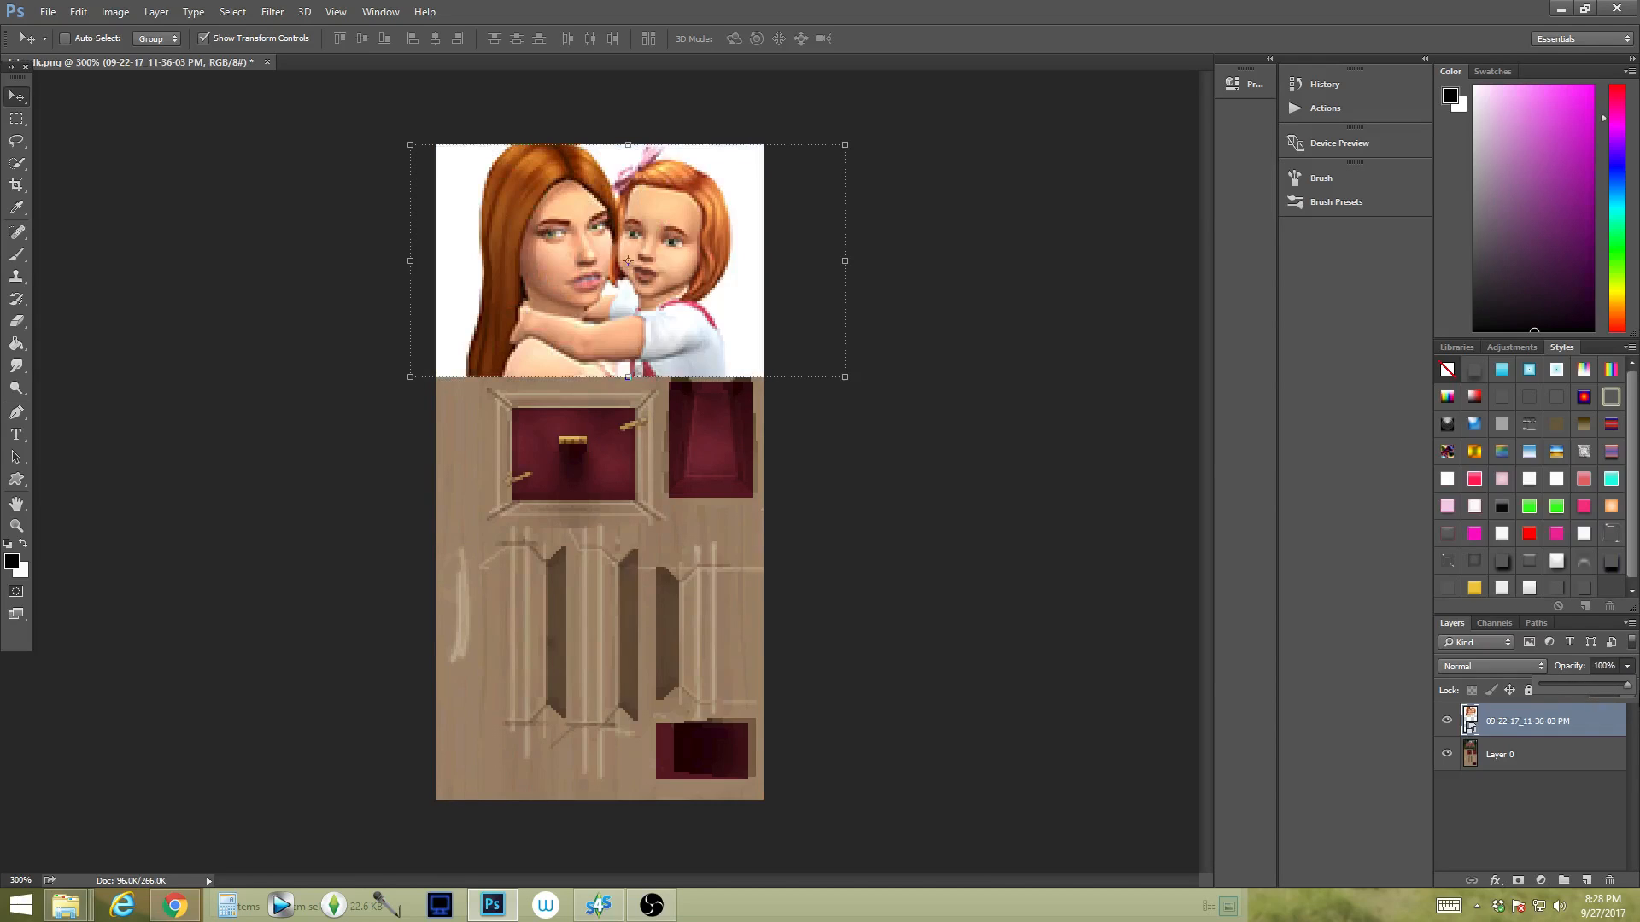
click(1512, 824)
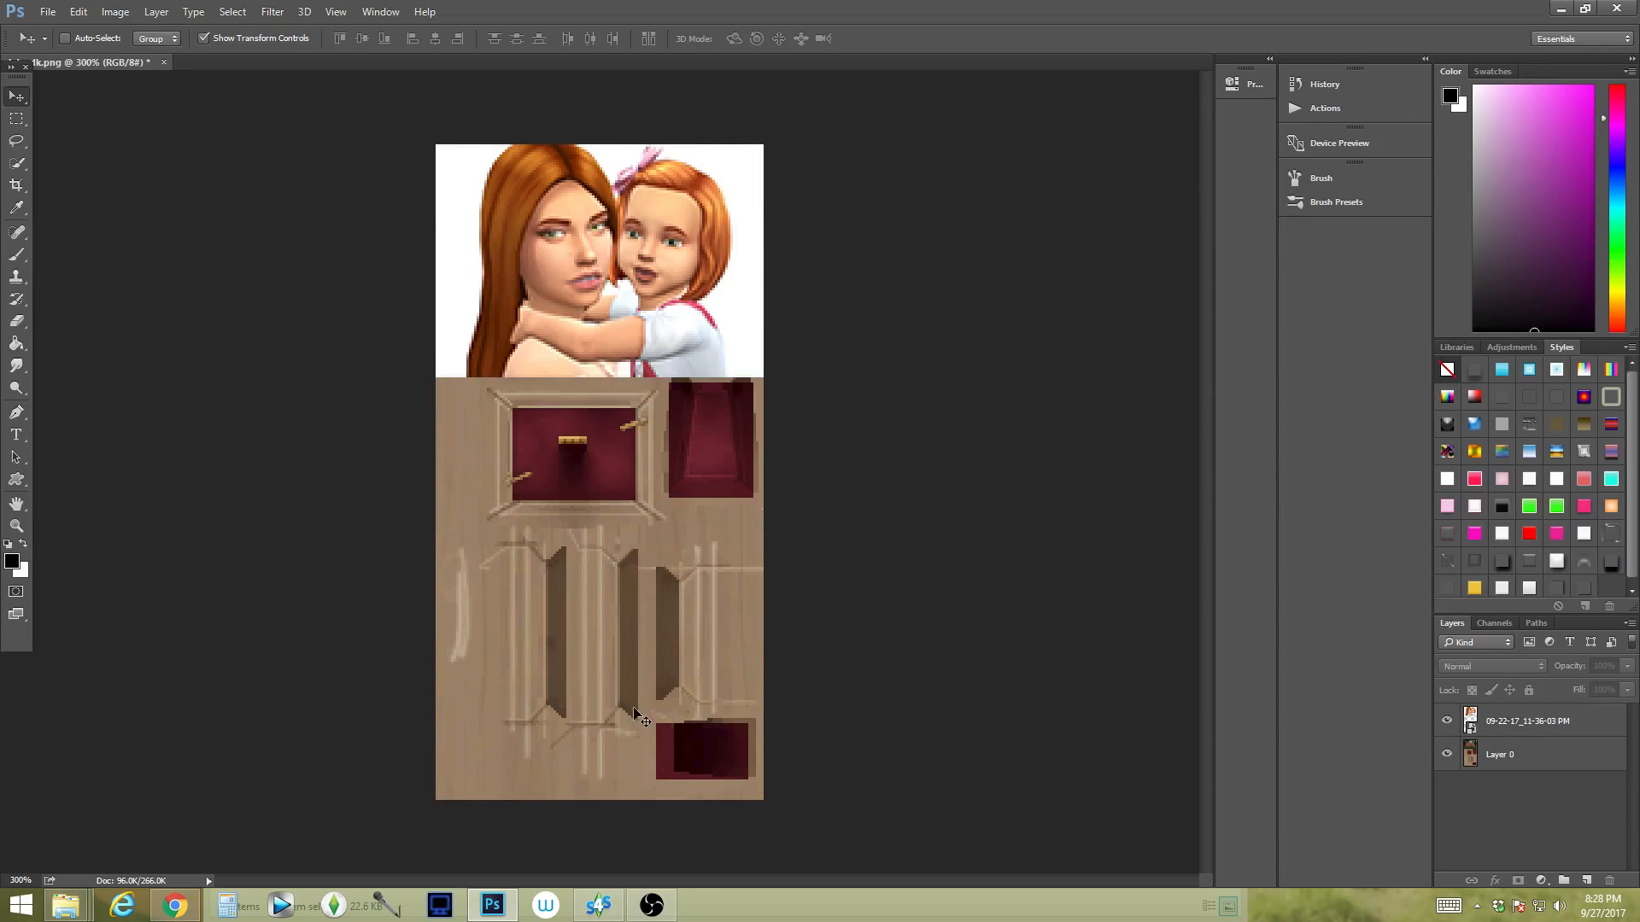
right_click(1546, 750)
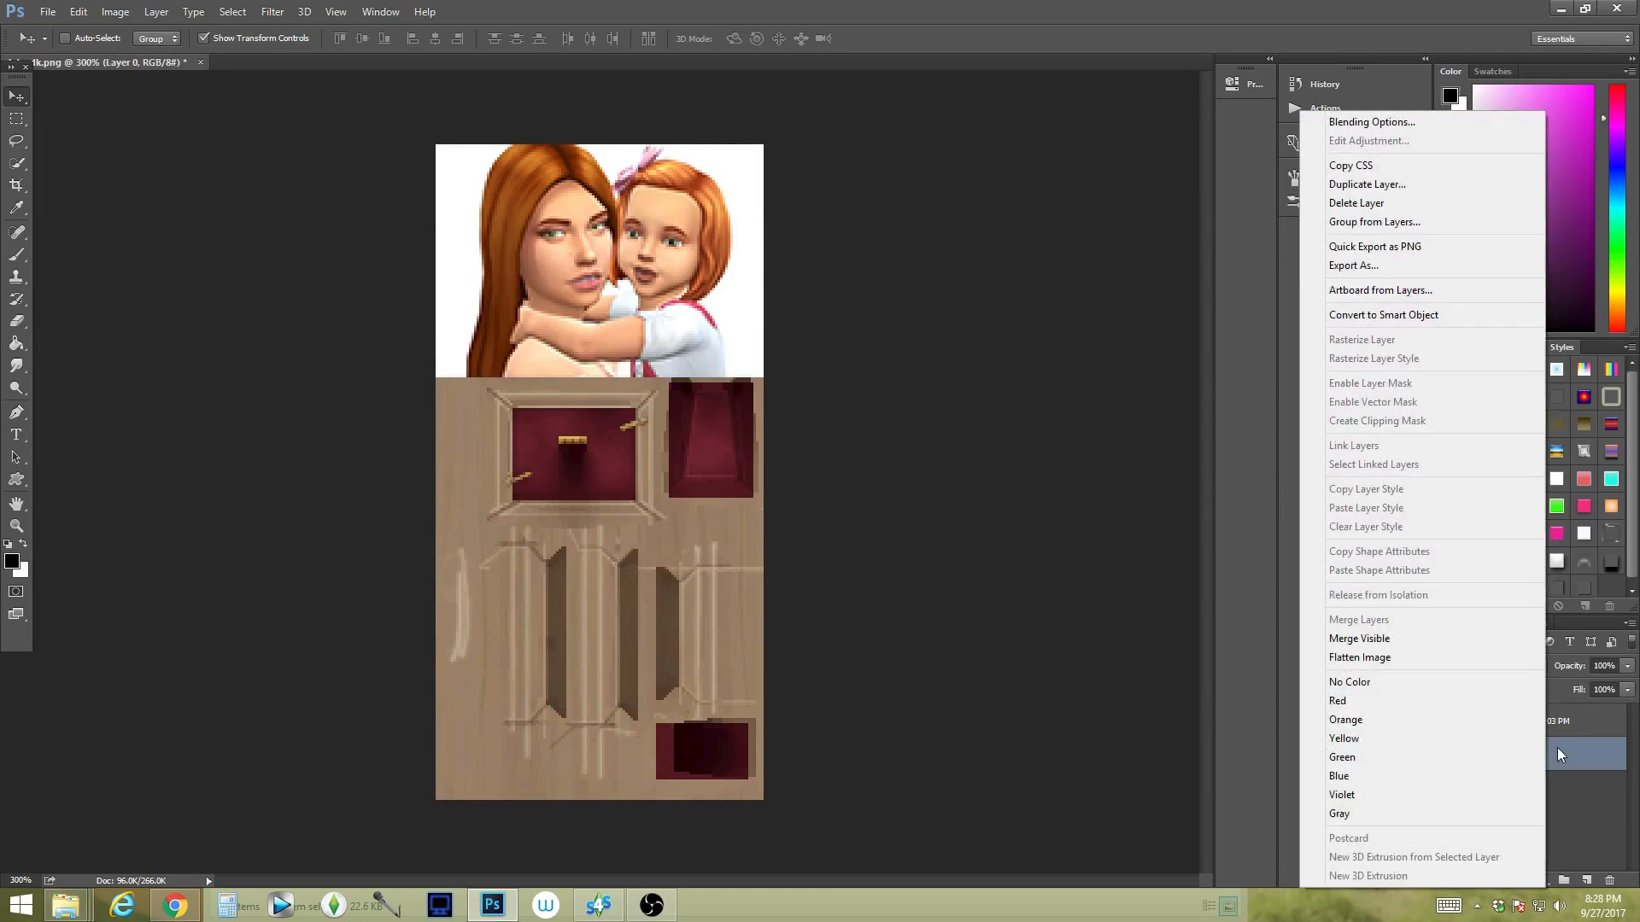
click(1454, 644)
click(50, 12)
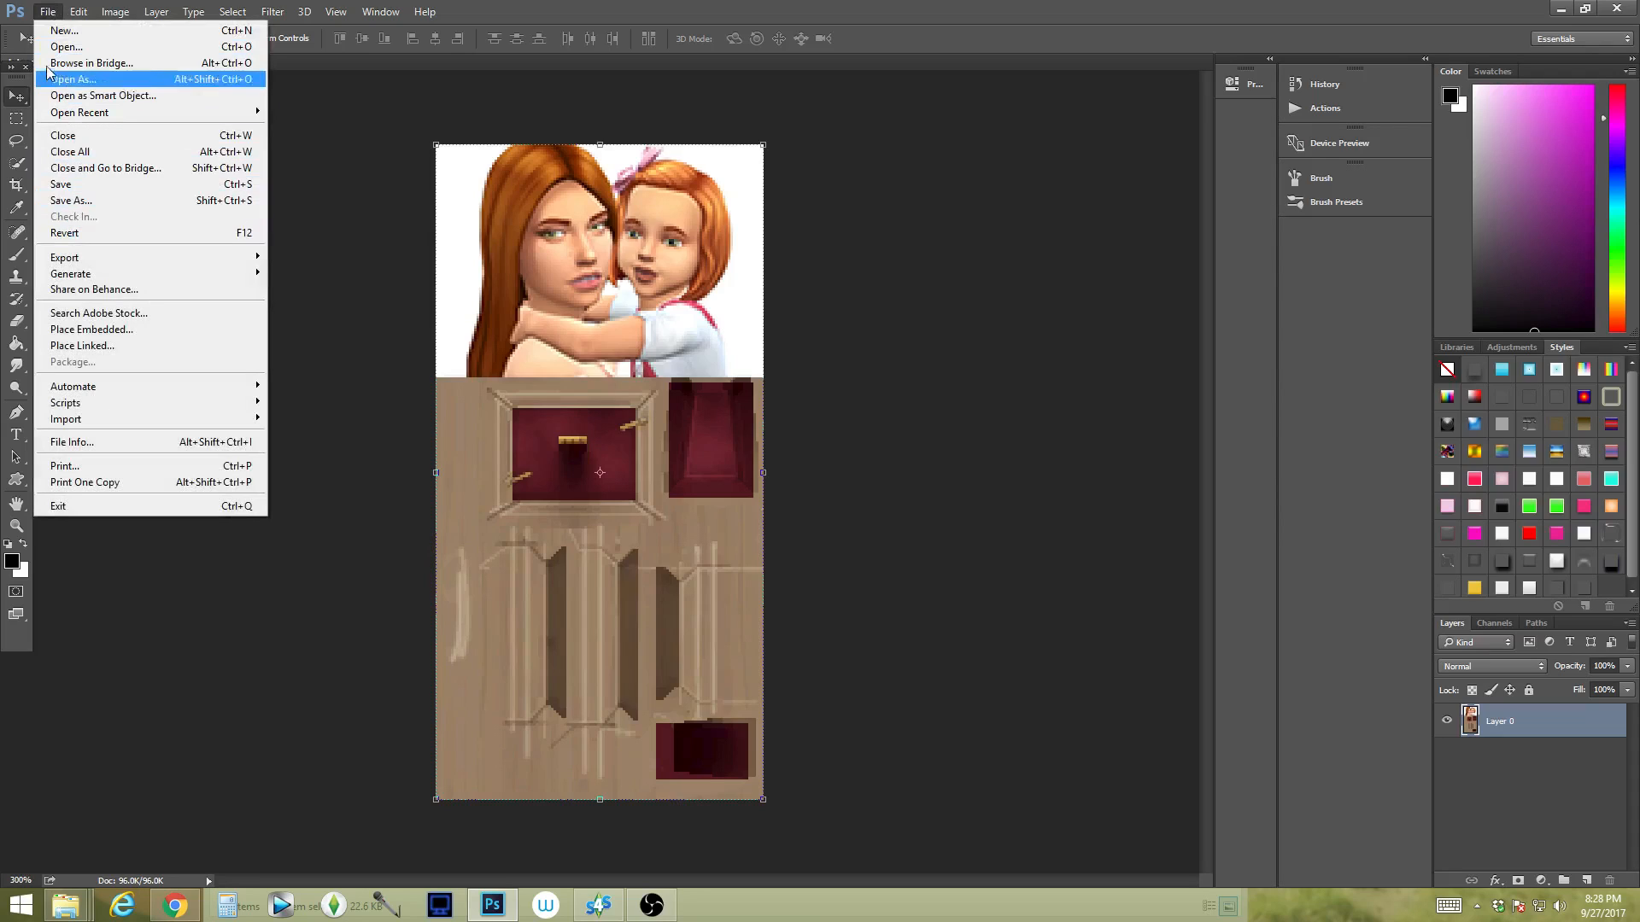
click(44, 12)
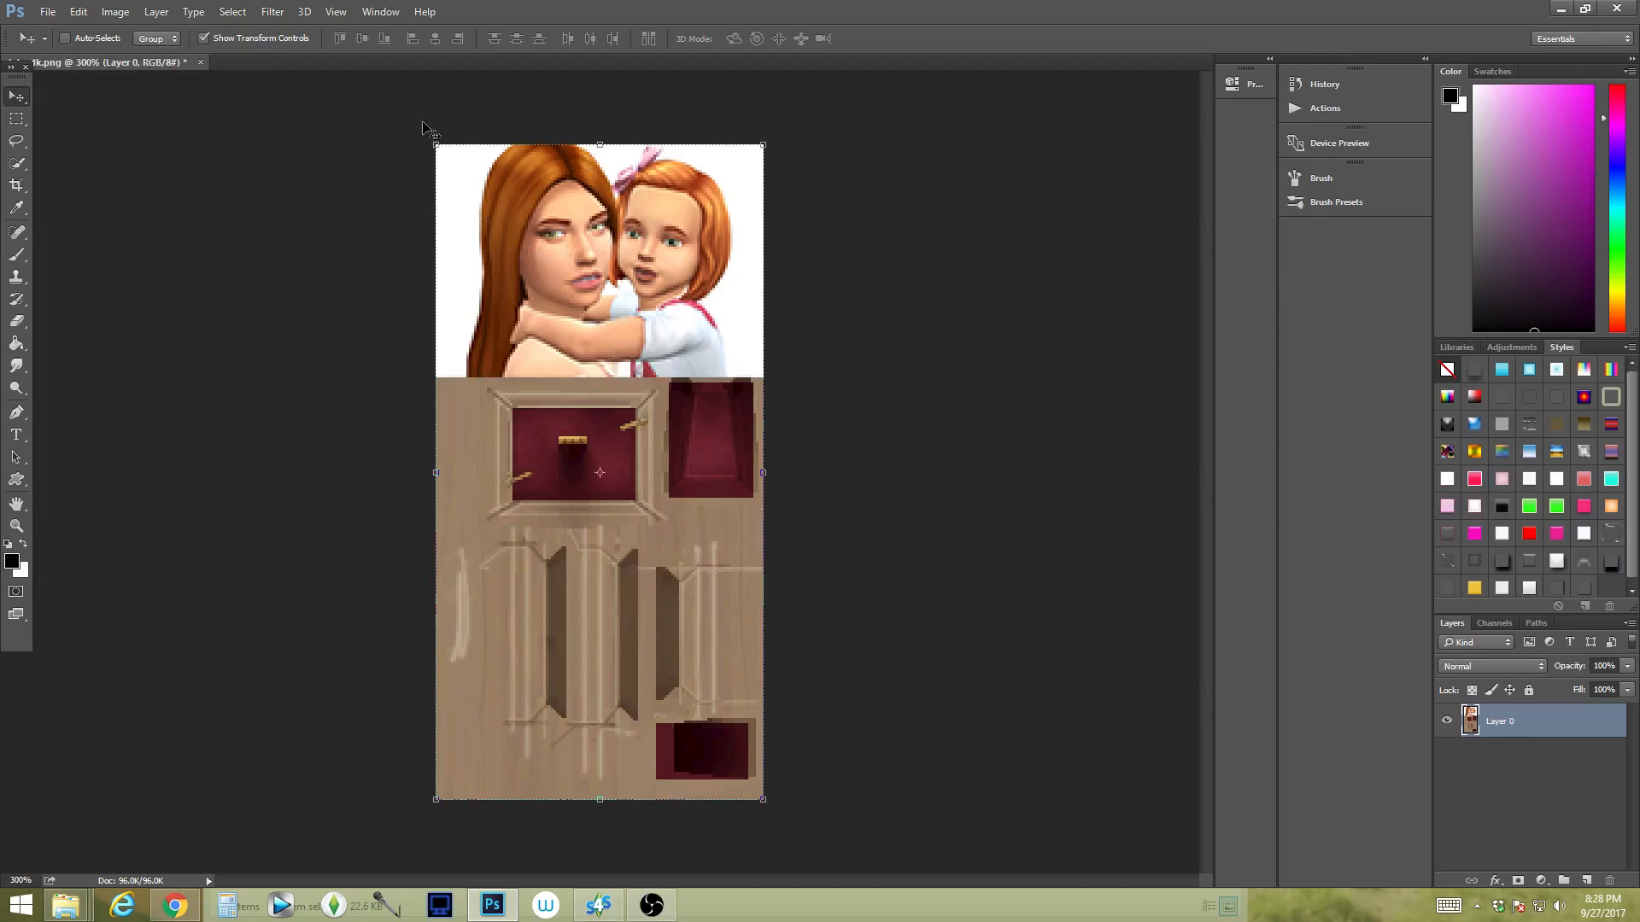
click(78, 12)
click(111, 62)
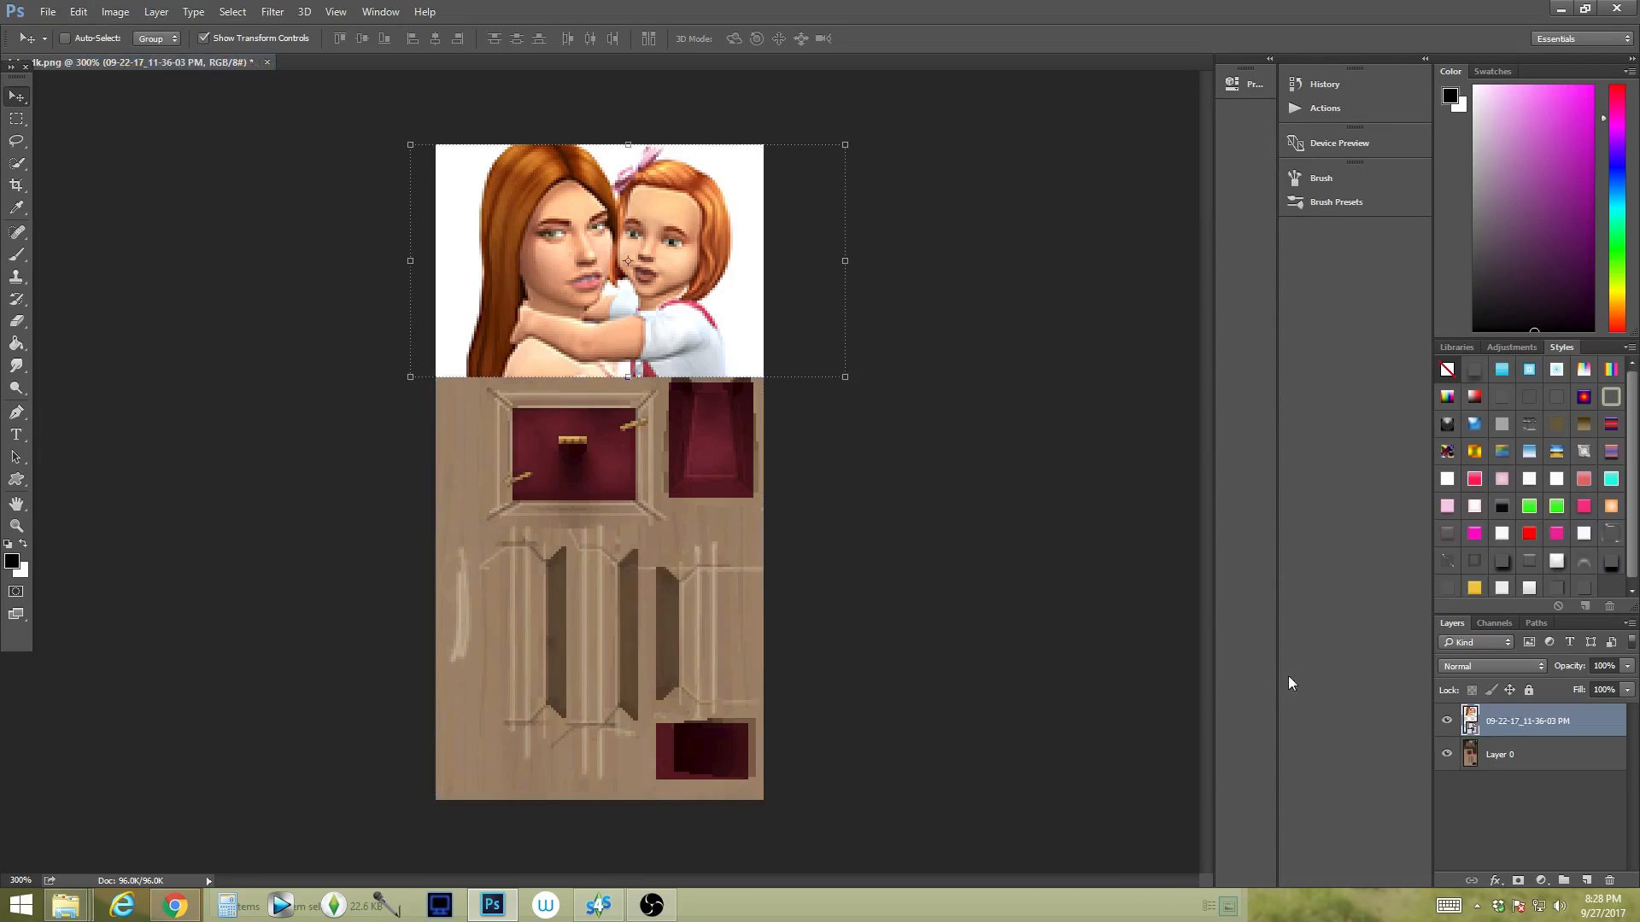
Step: Recolor the wooden frame area below the portrait on Layer 0 with Hue/Saturation, using hue -41 and saturation +44
click(1528, 757)
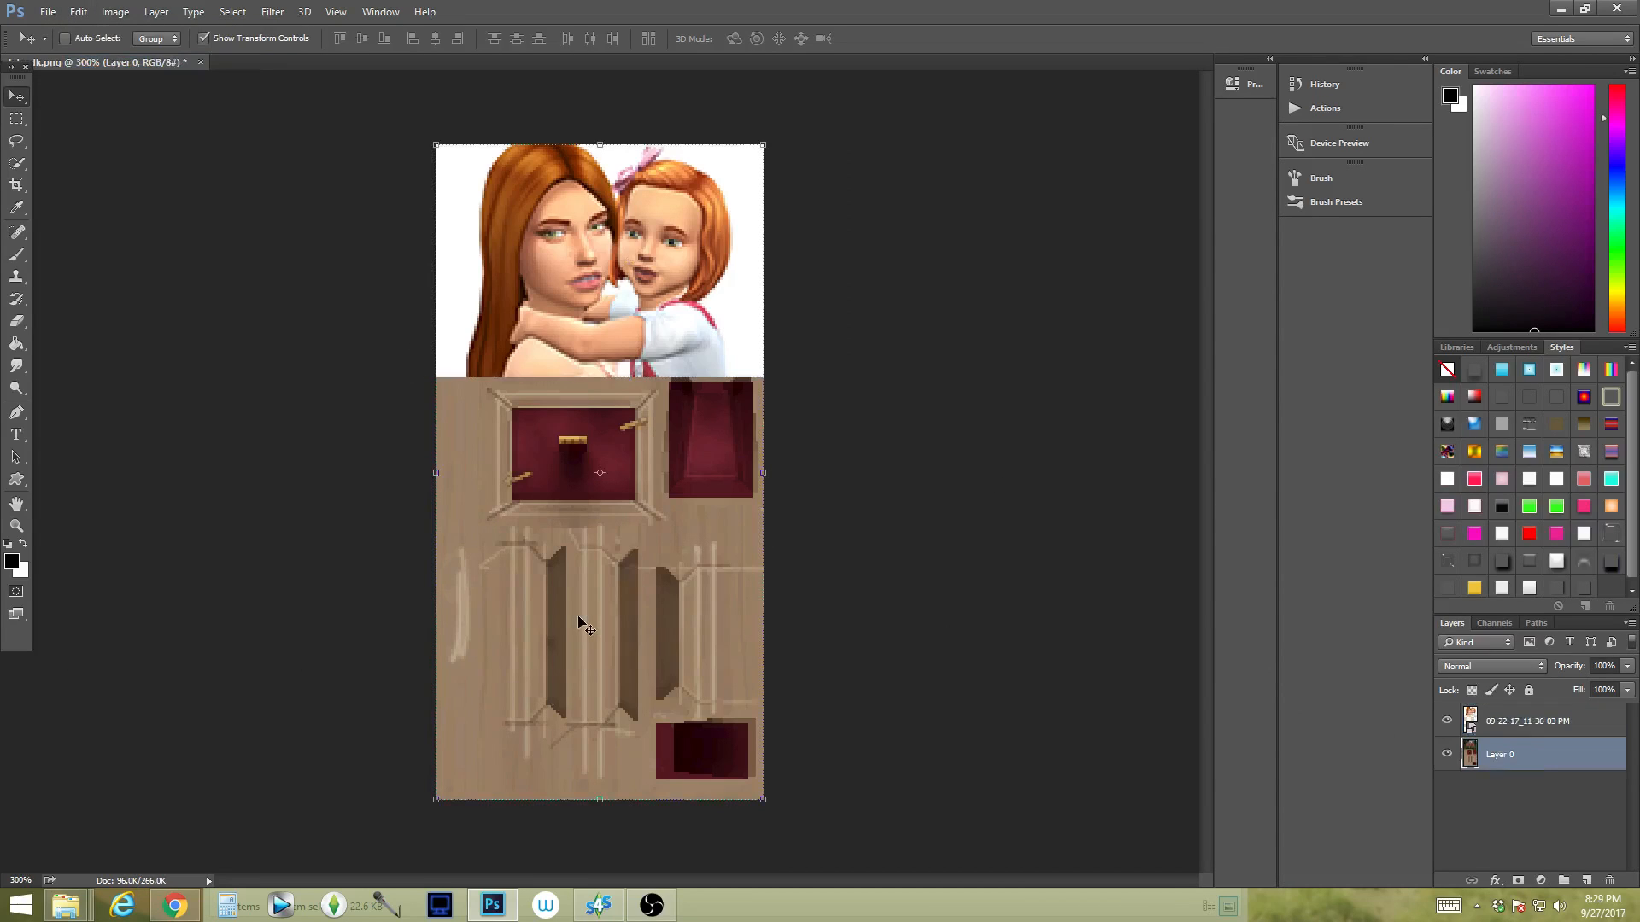
click(16, 118)
drag(612, 799, 277, 377)
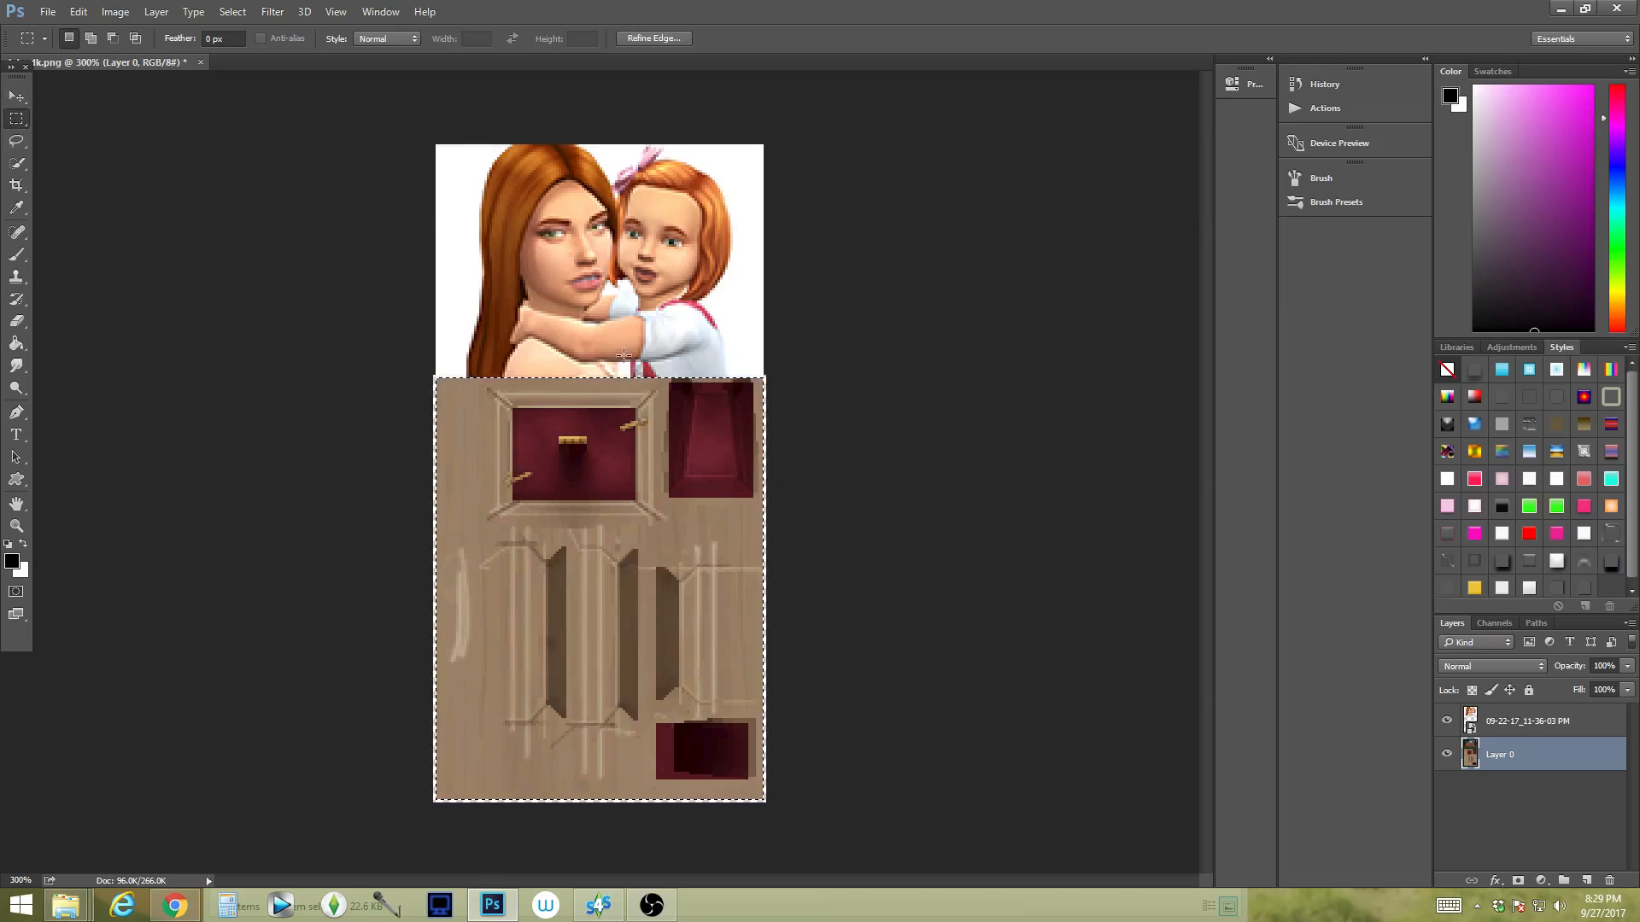
click(115, 12)
mouse_move(155, 58)
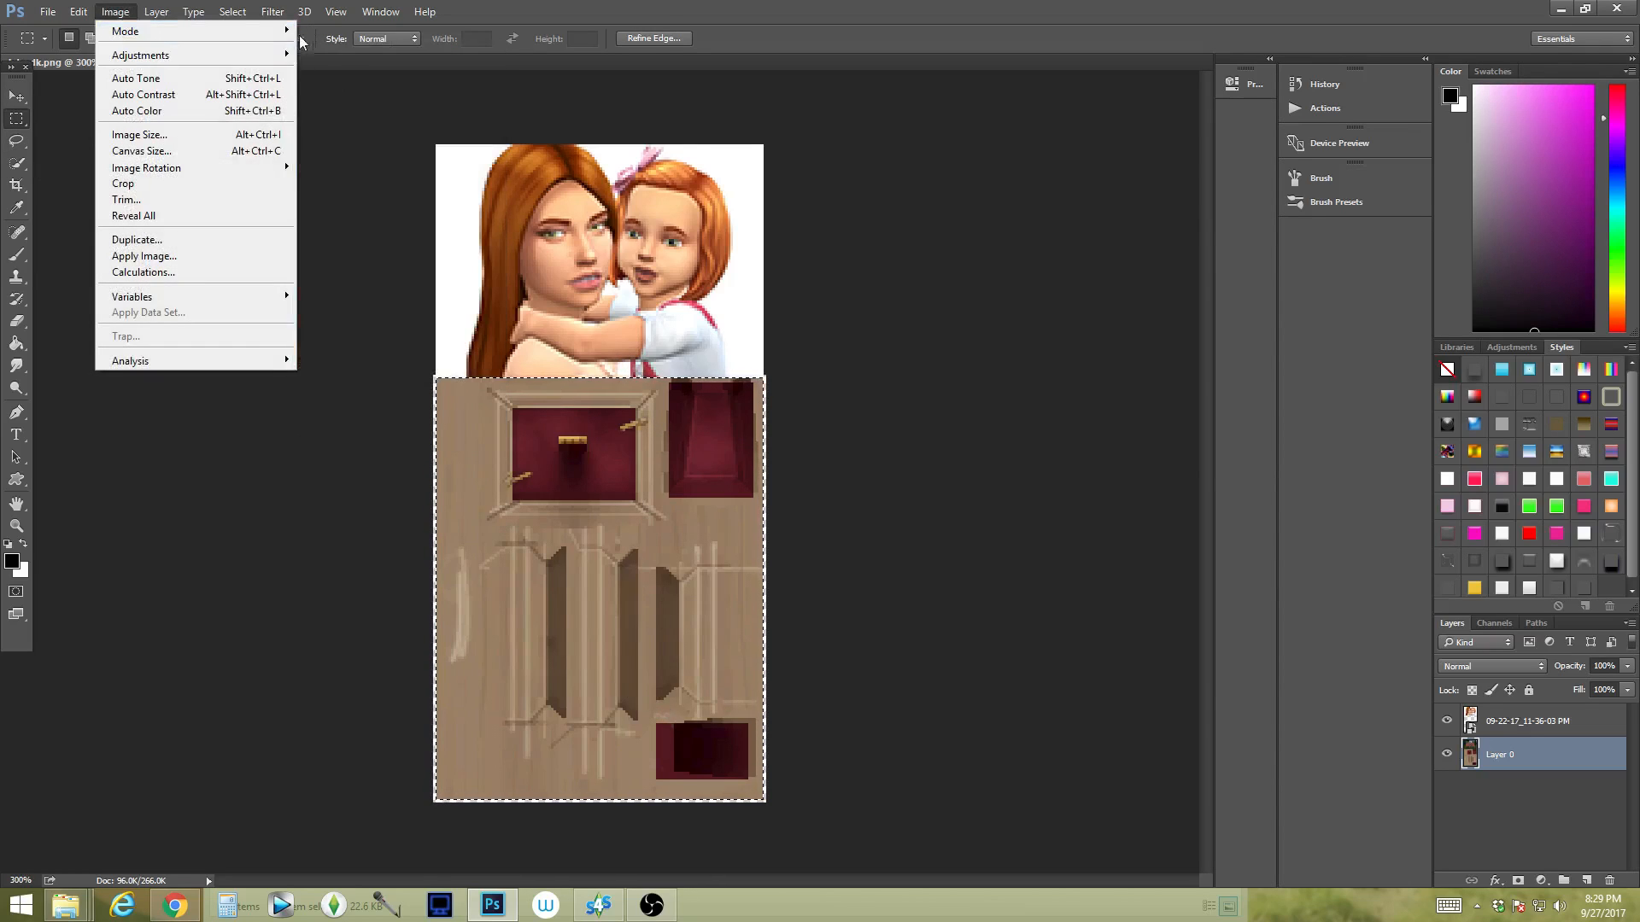
click(355, 144)
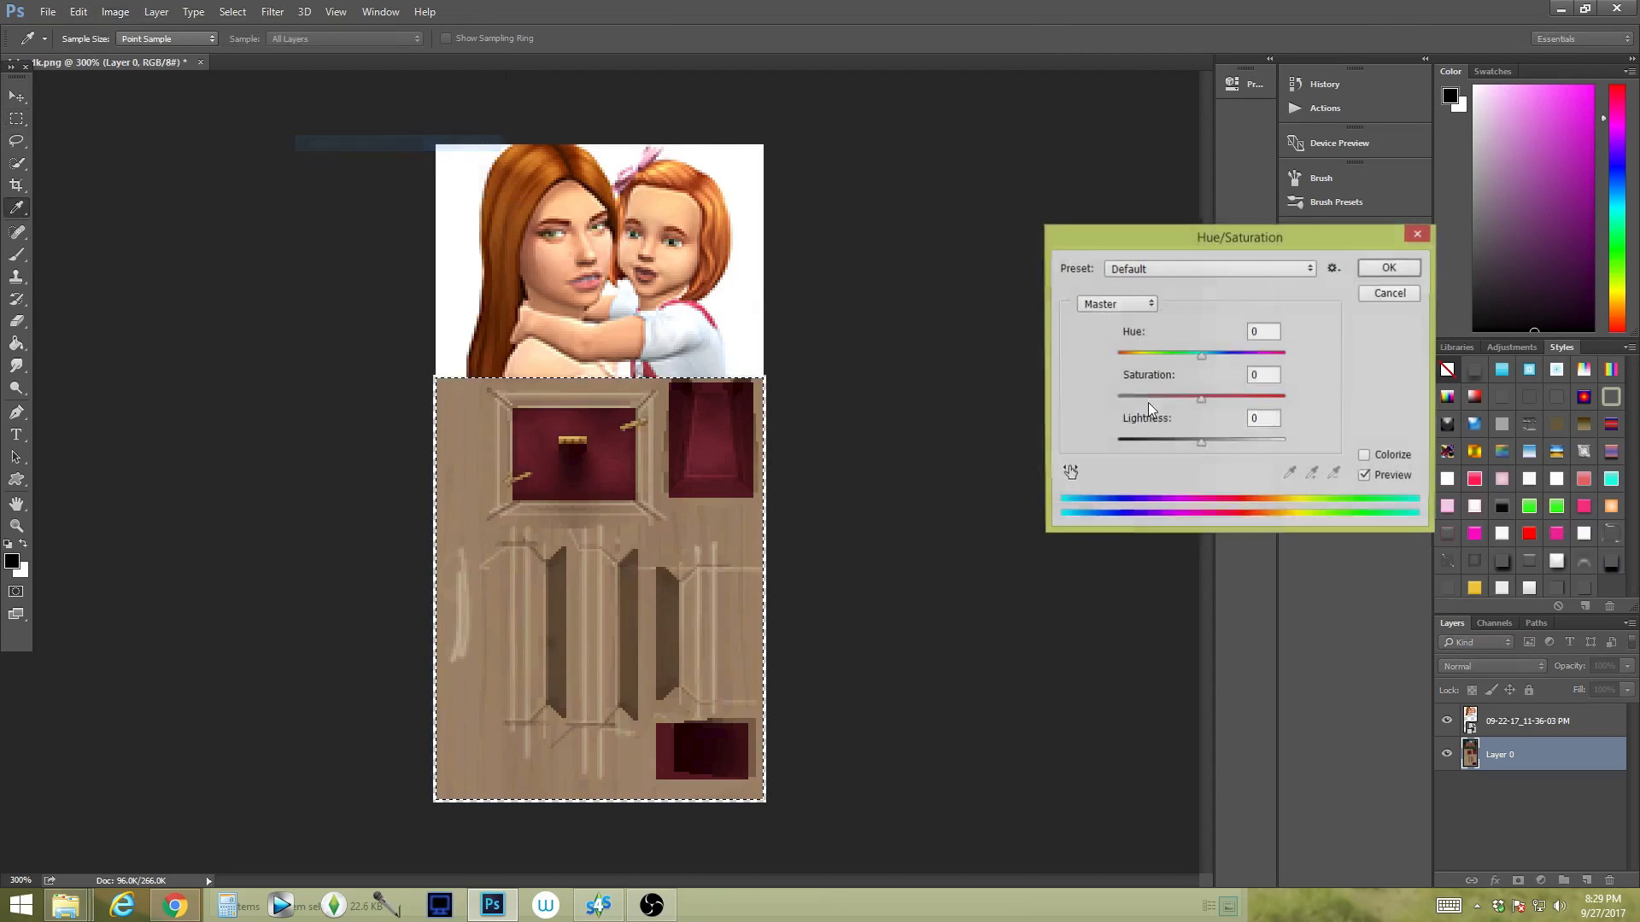
drag(1200, 356, 1238, 396)
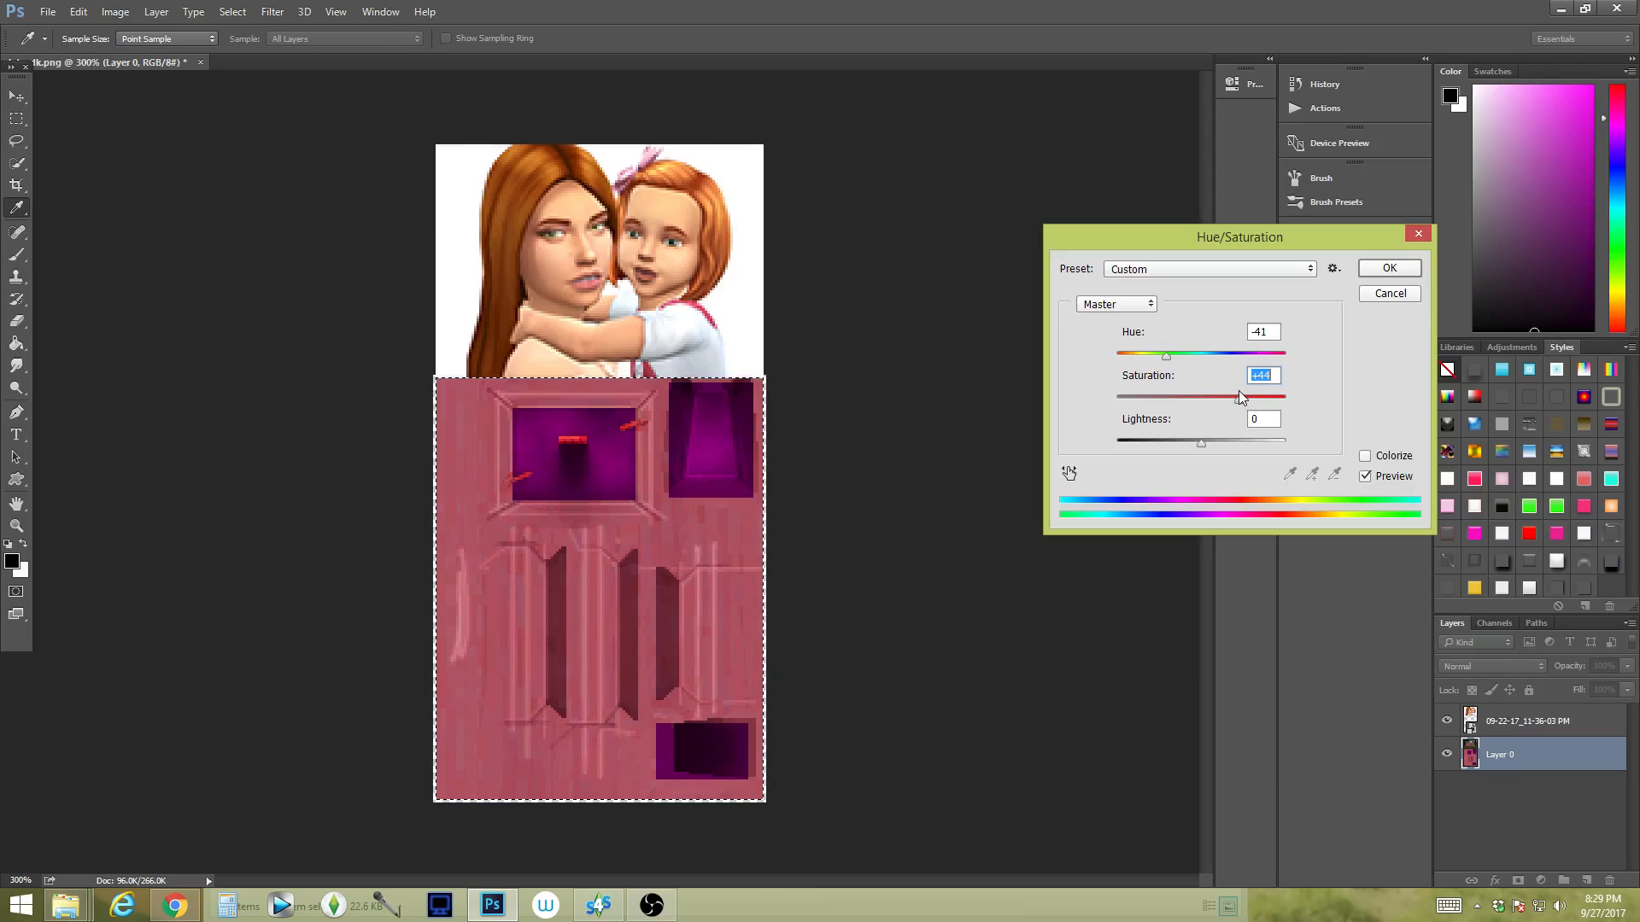
click(1384, 269)
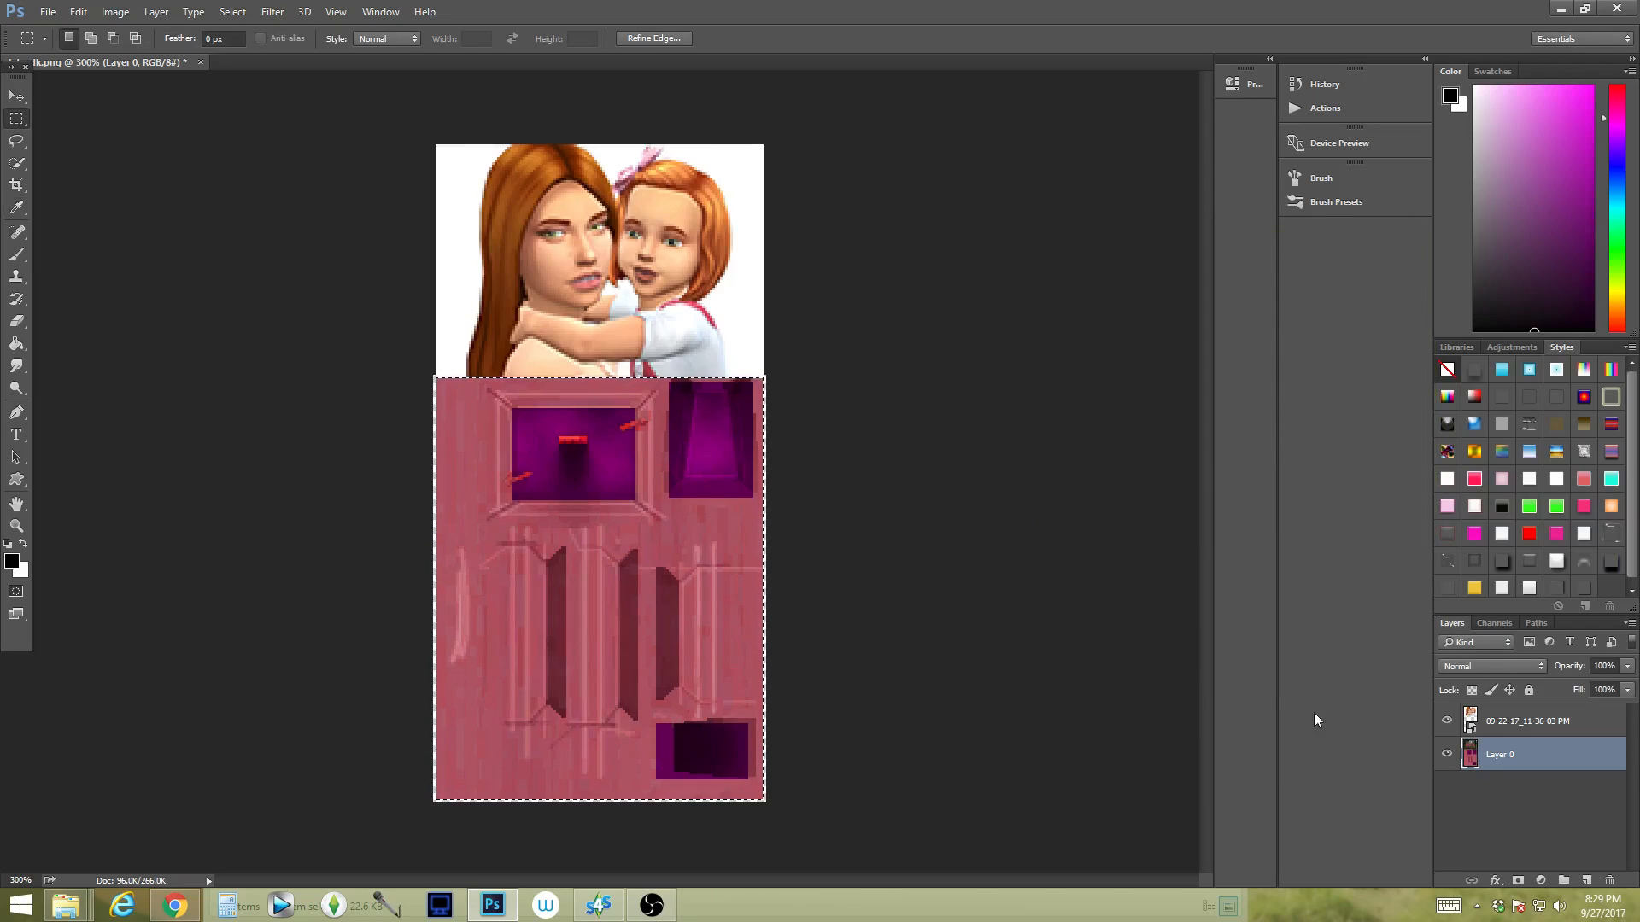
Step: Merge the visible layers and save the edited texture over kdgsdk.png
right_click(1578, 751)
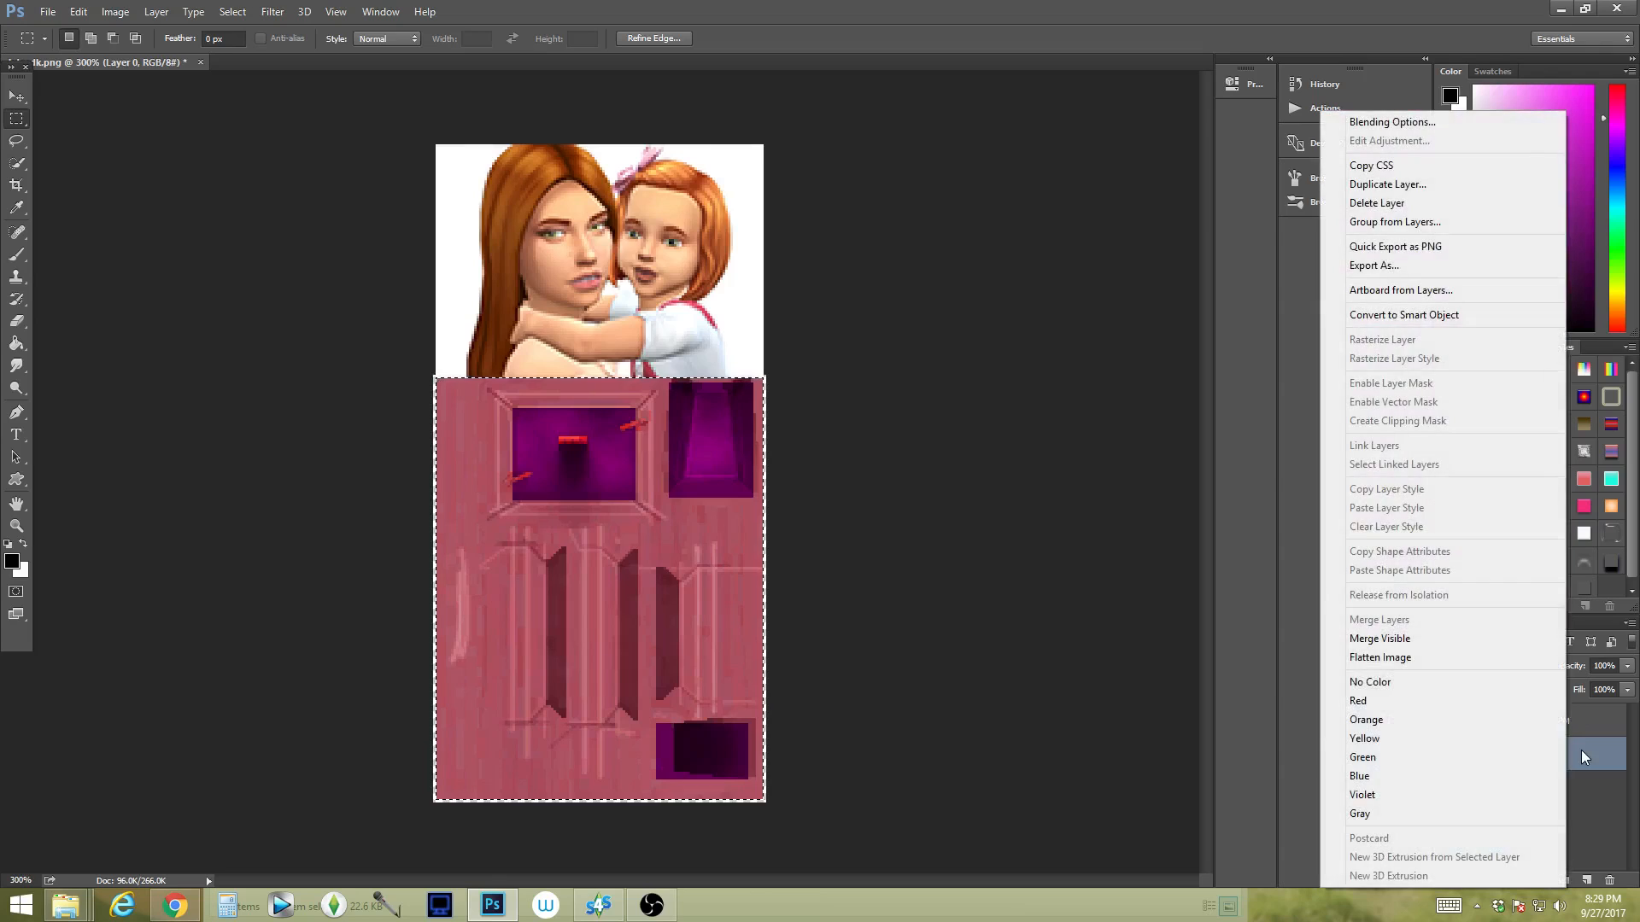
click(1442, 644)
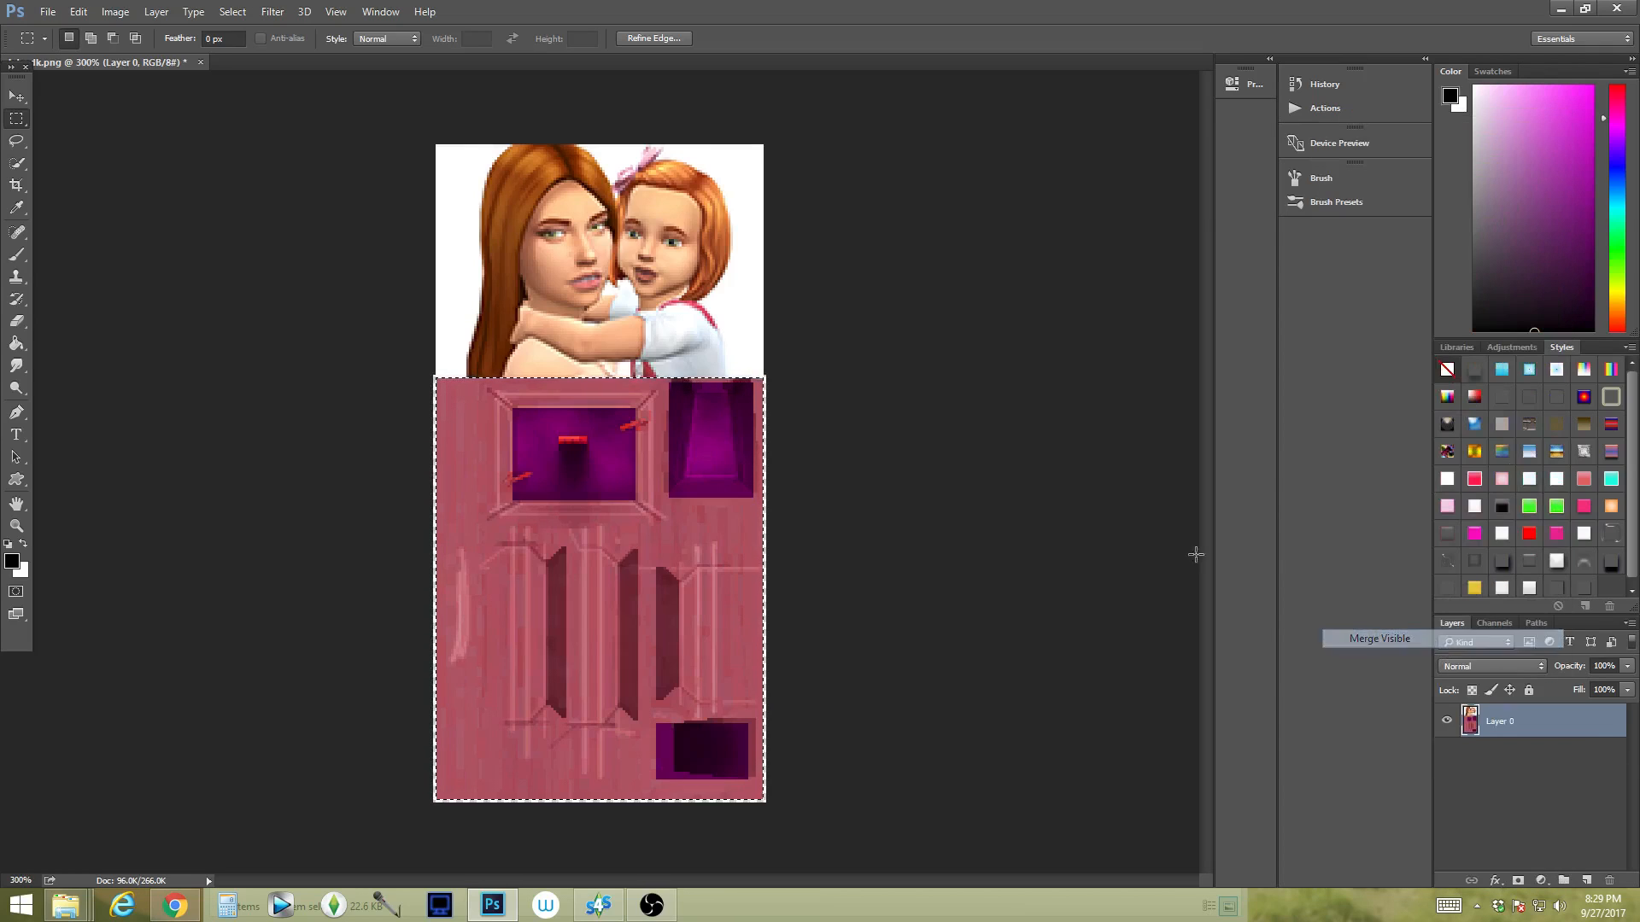
click(48, 12)
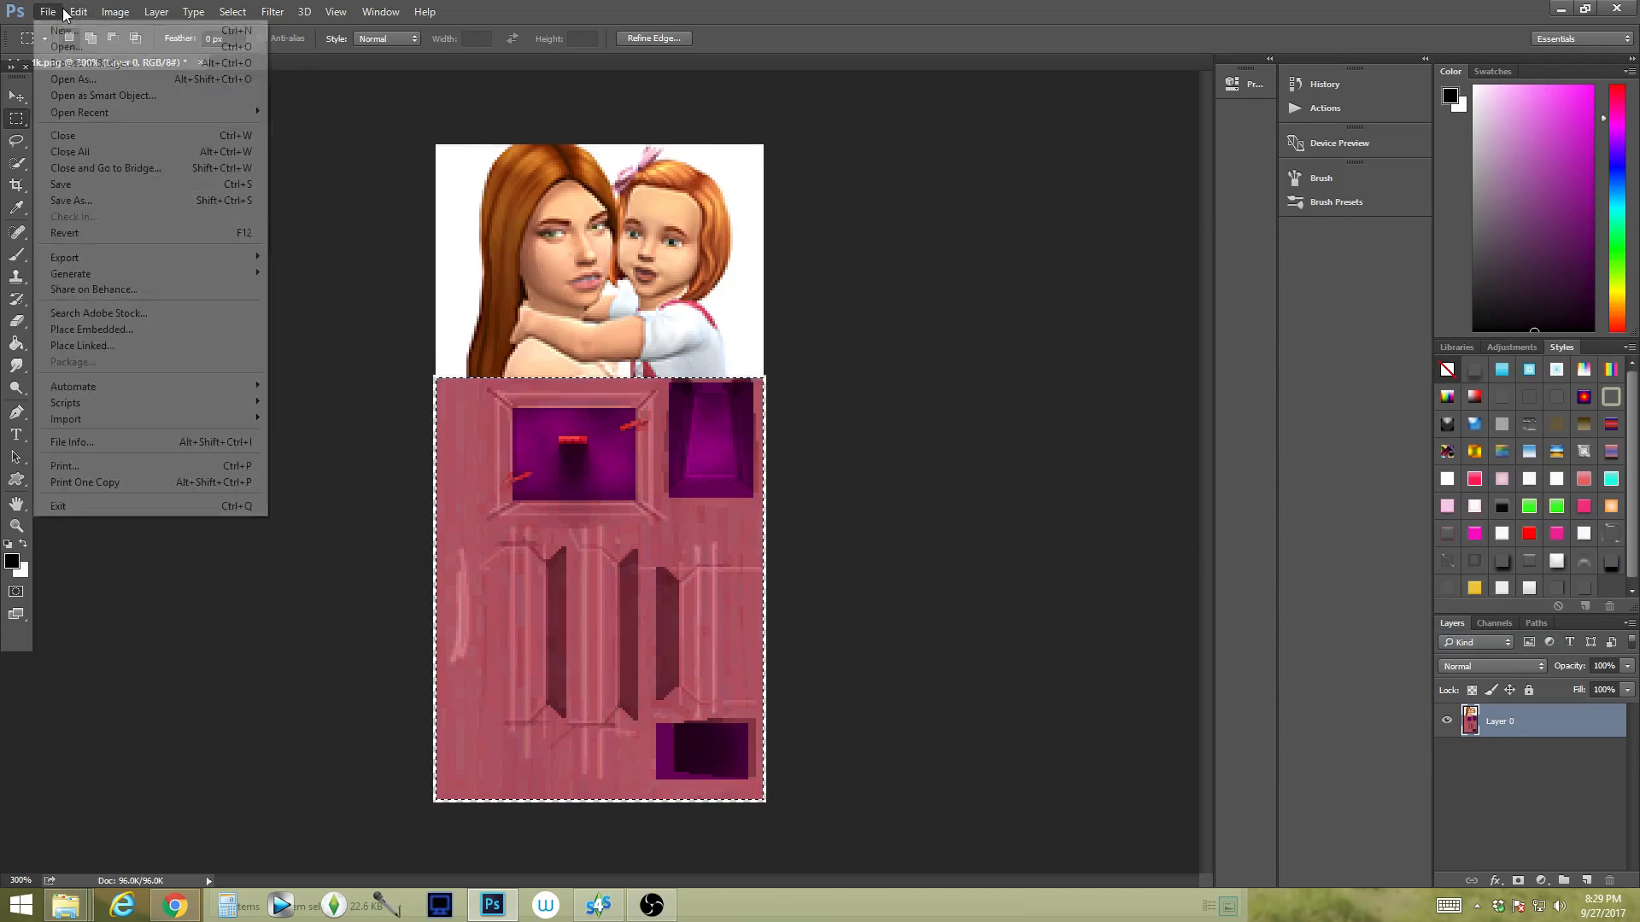
click(96, 185)
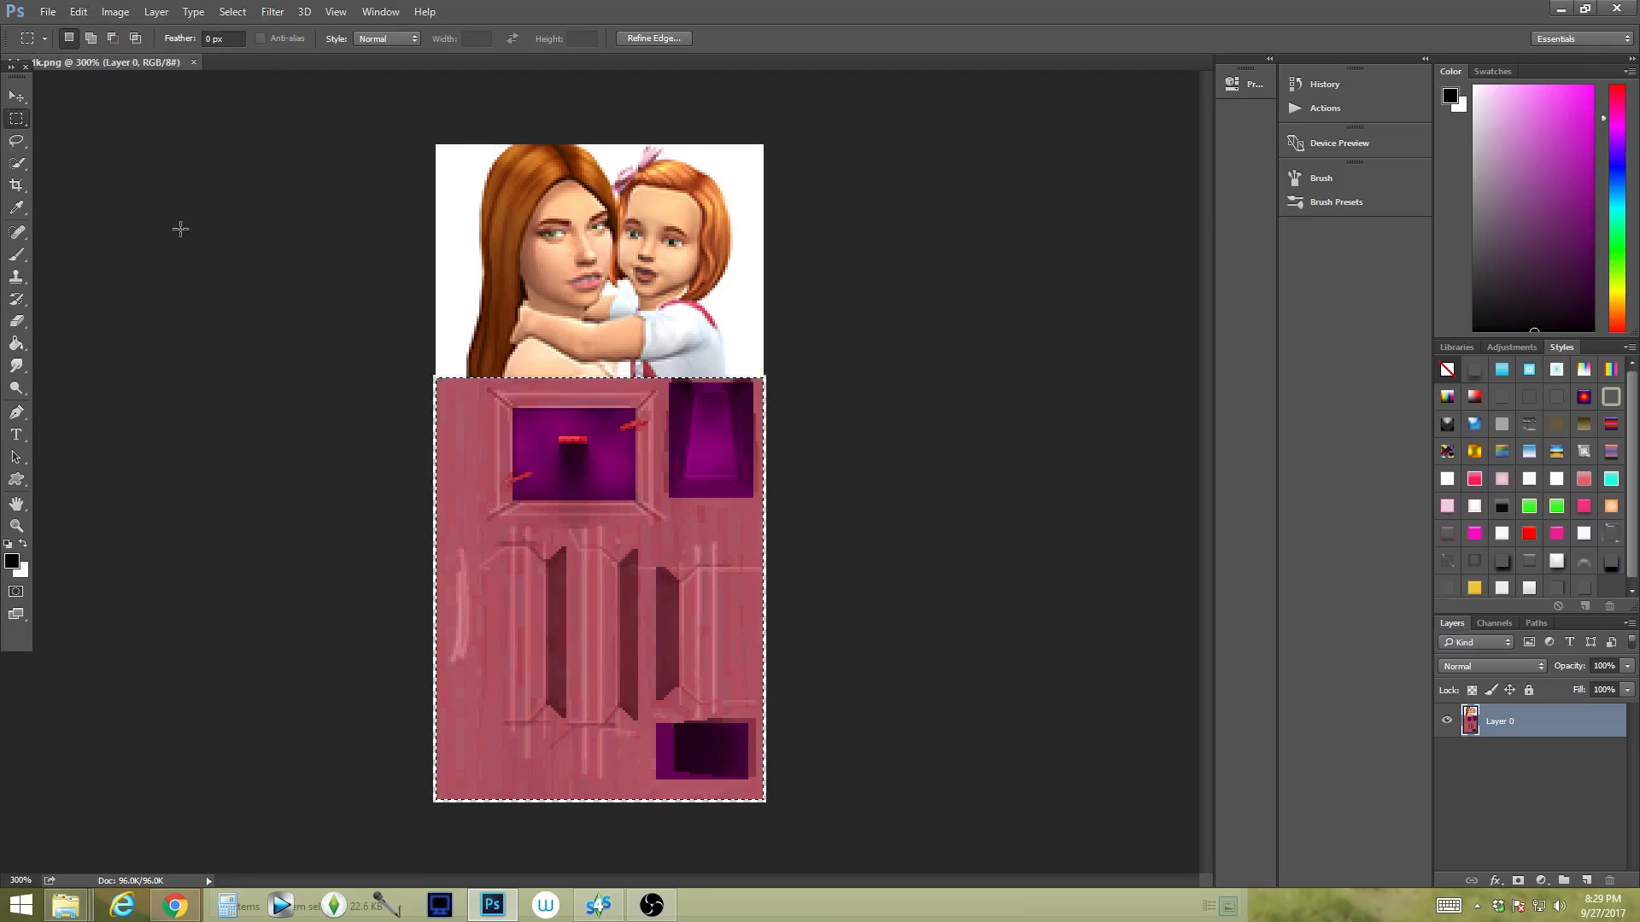
Step: Switch to Sims 4 Studio, import kdgsdk as the first swatch's texture, and inspect the framed portrait in the preview
click(609, 912)
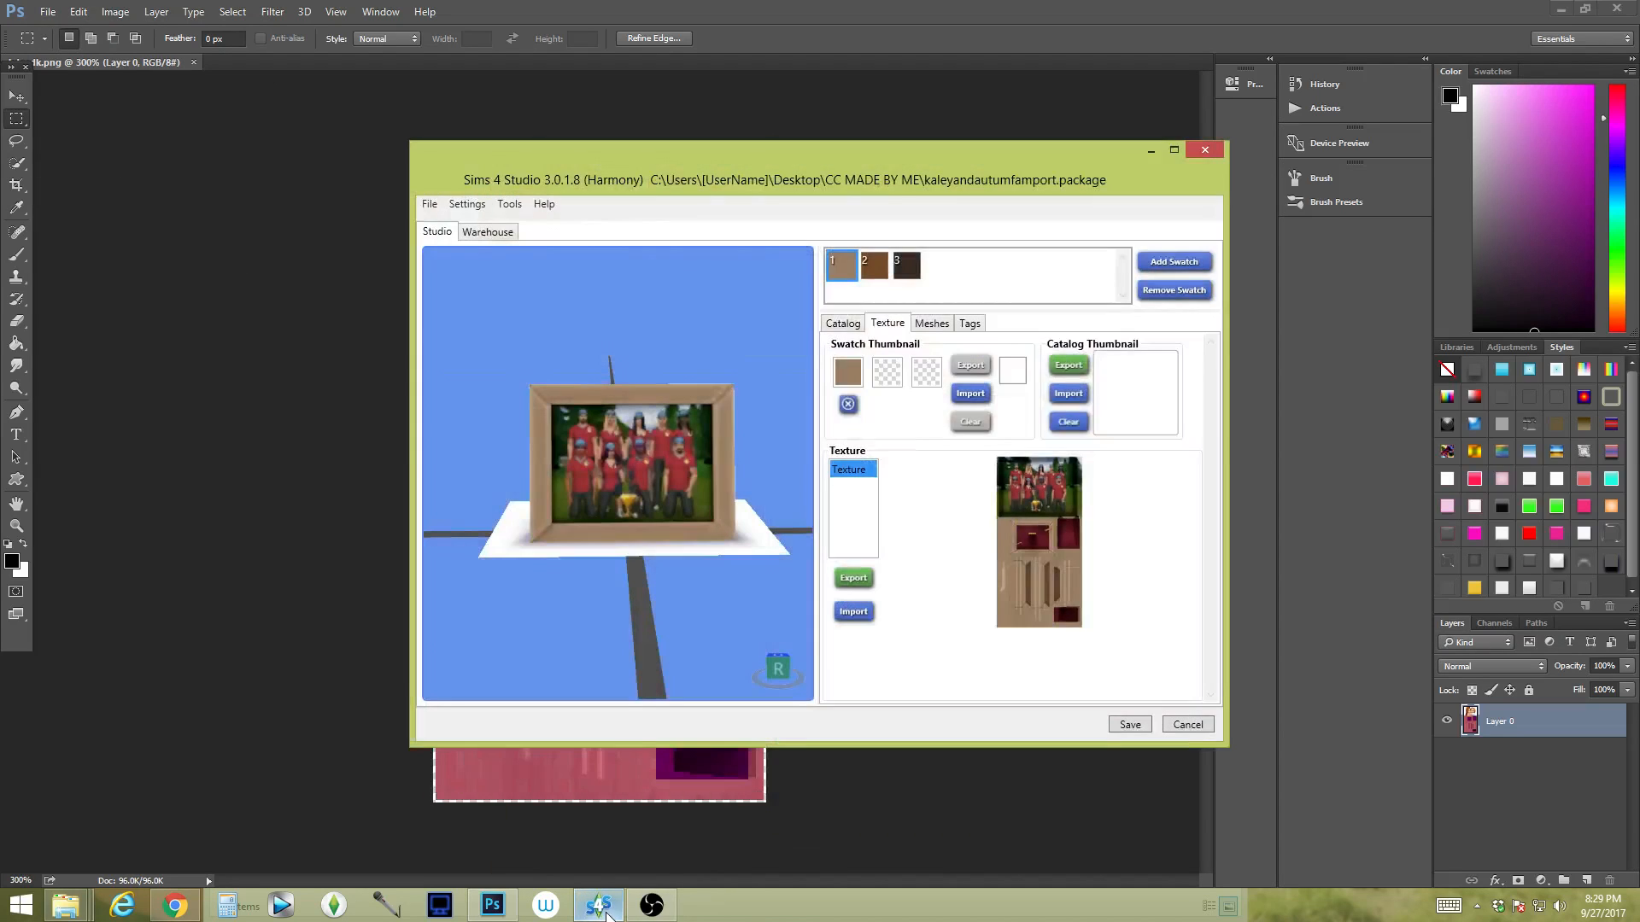
click(851, 612)
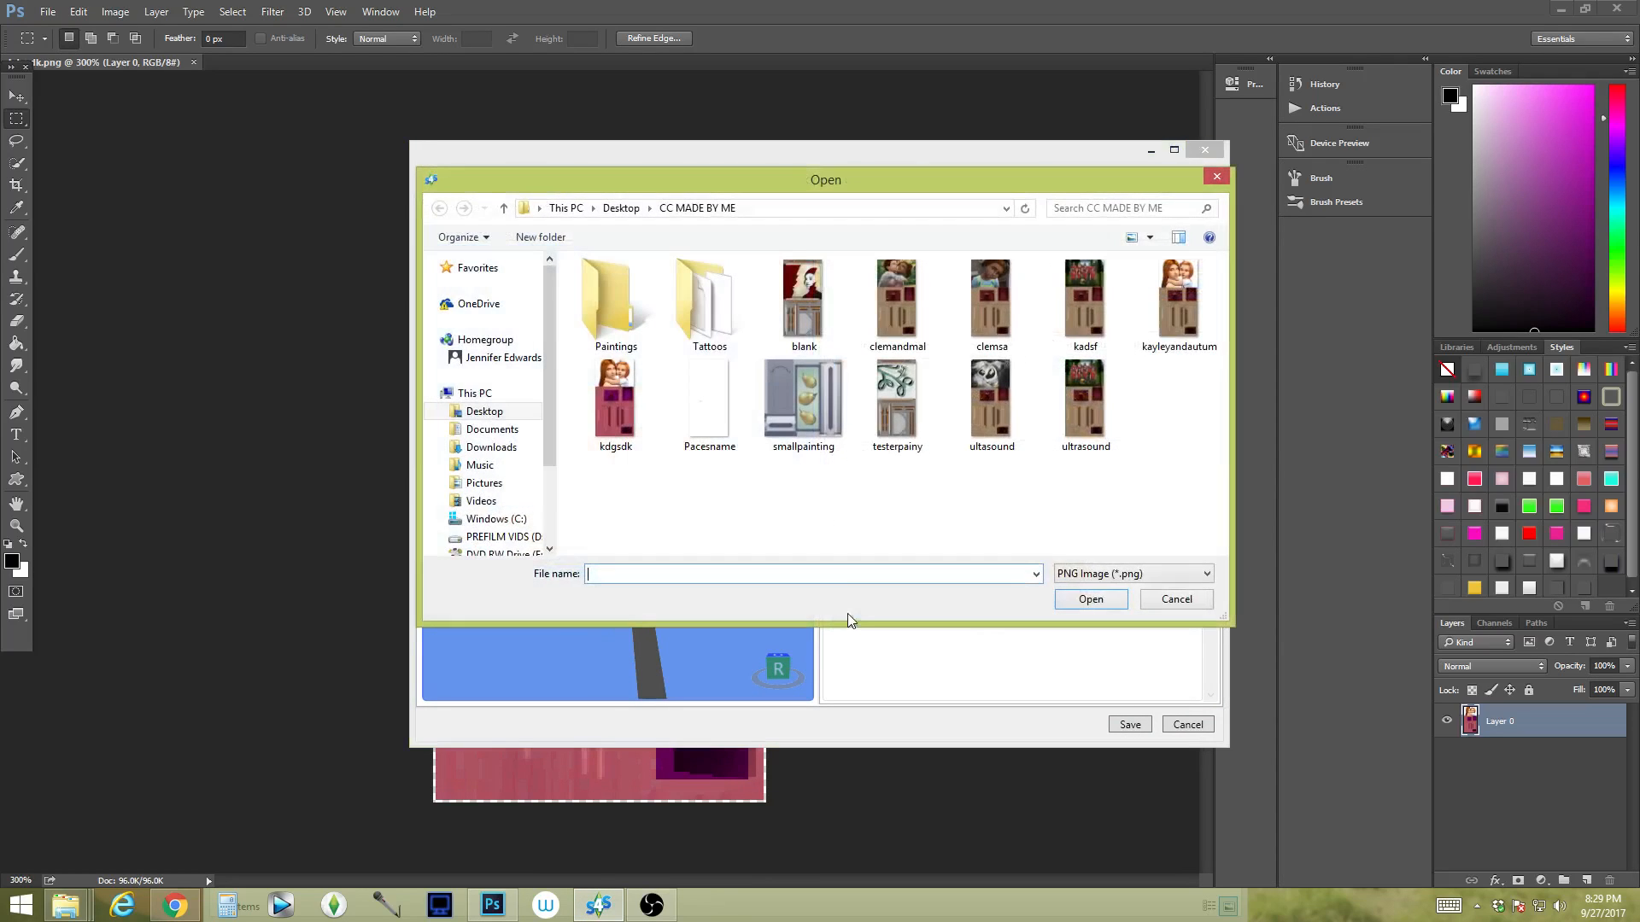
double_click(624, 412)
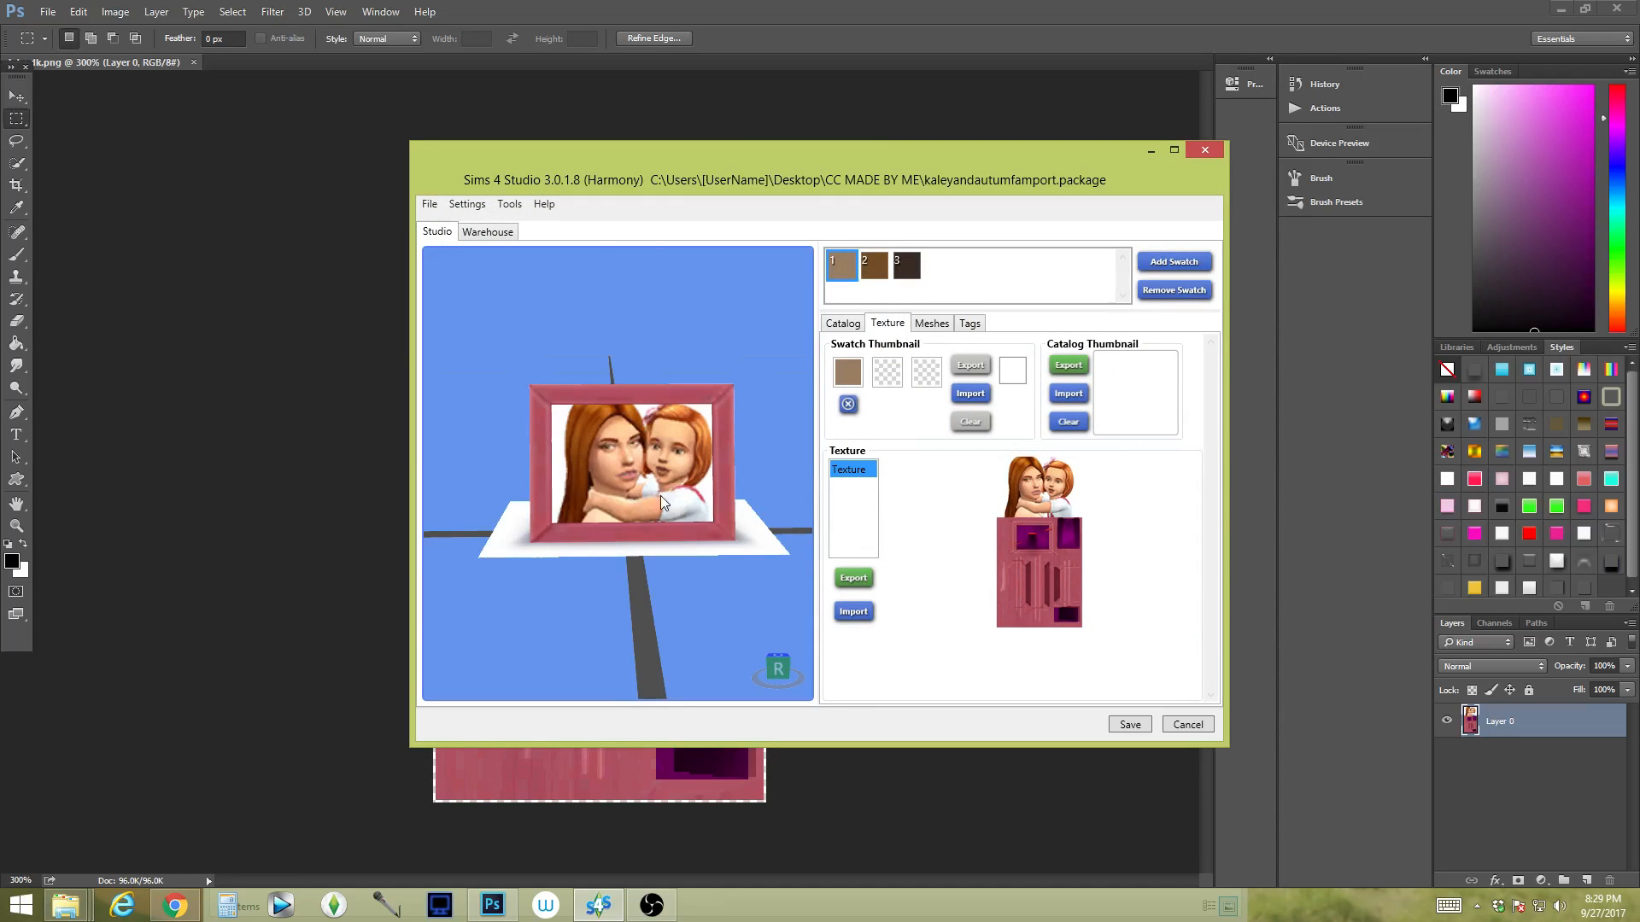
mouse_move(678, 499)
mouse_down()
mouse_move(1059, 482)
mouse_move(702, 505)
mouse_up()
right_drag(731, 473, 735, 473)
drag(734, 473, 1237, 513)
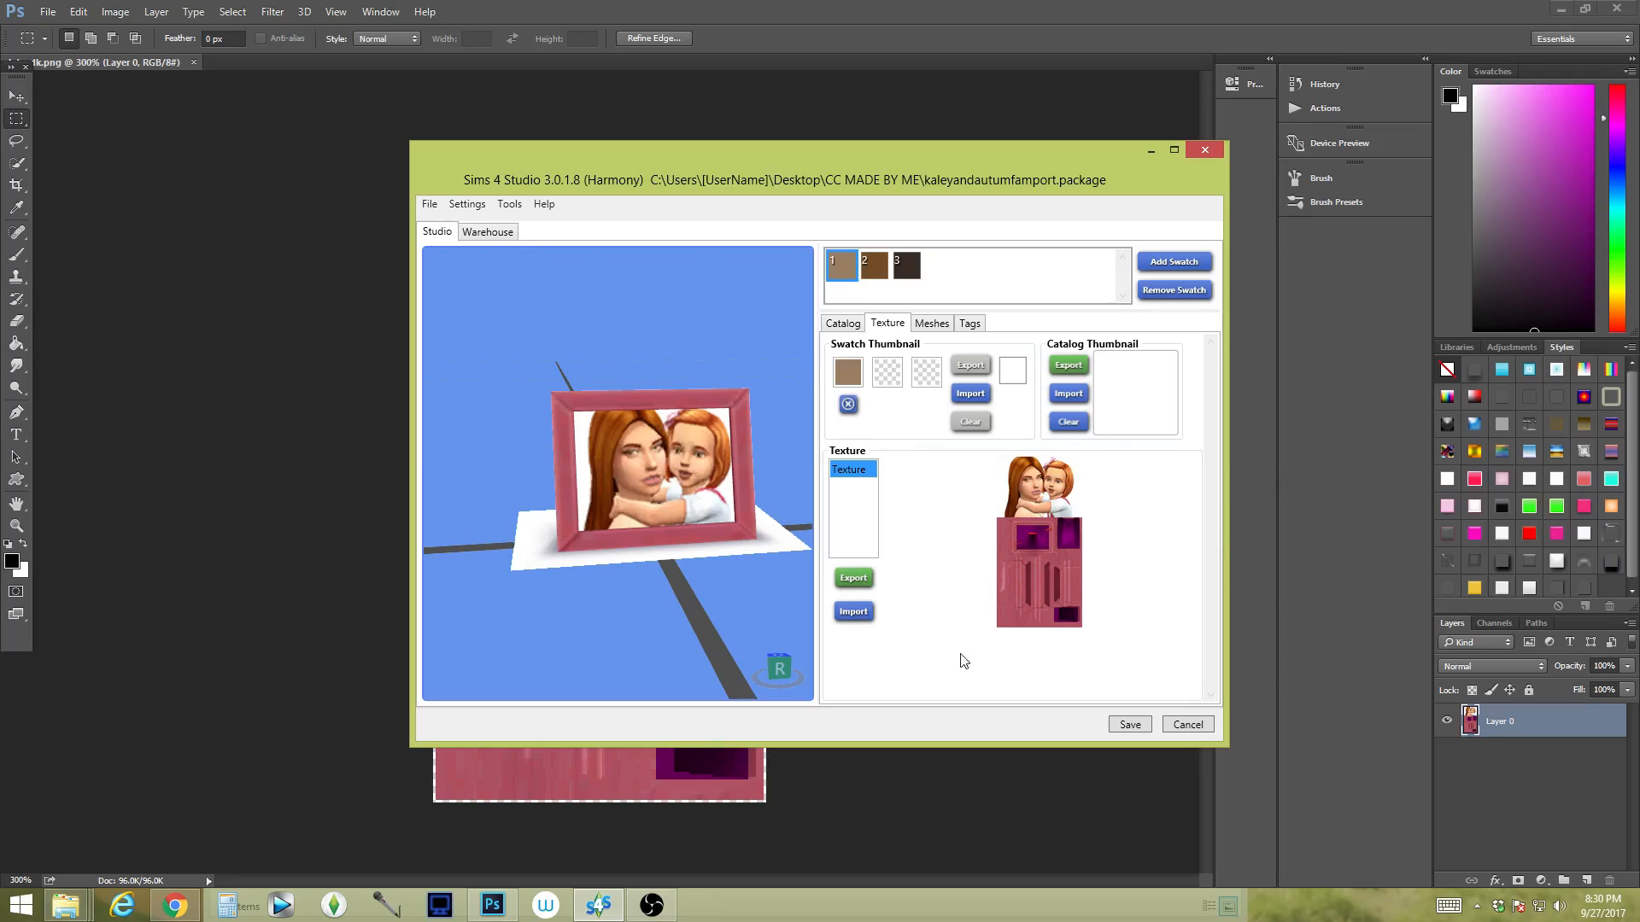
click(870, 271)
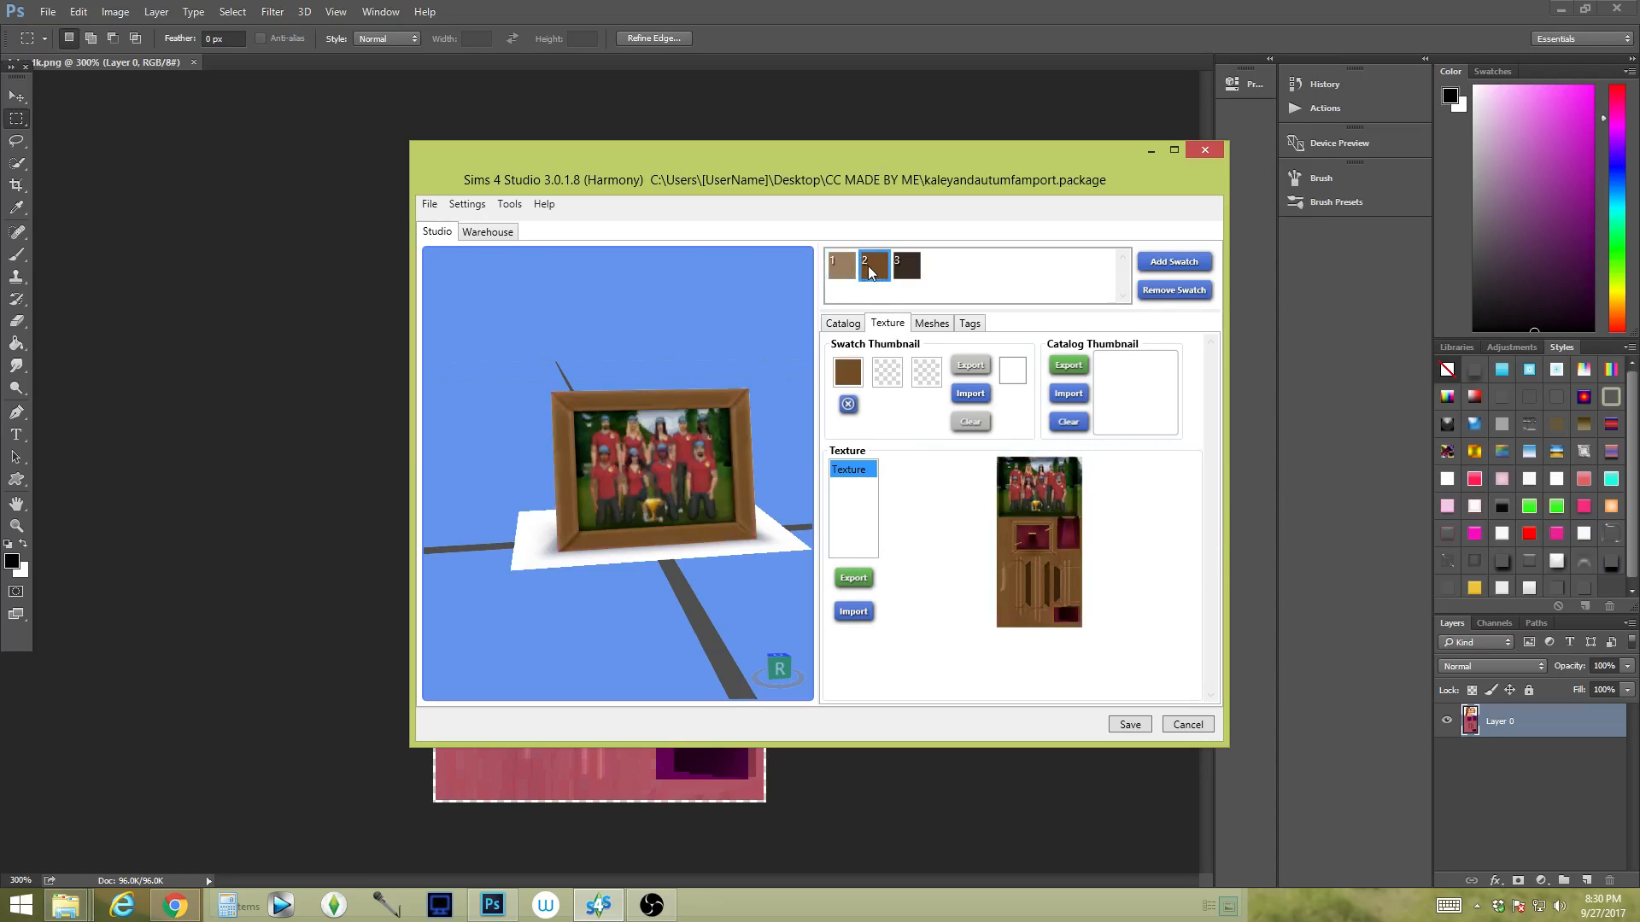
click(862, 614)
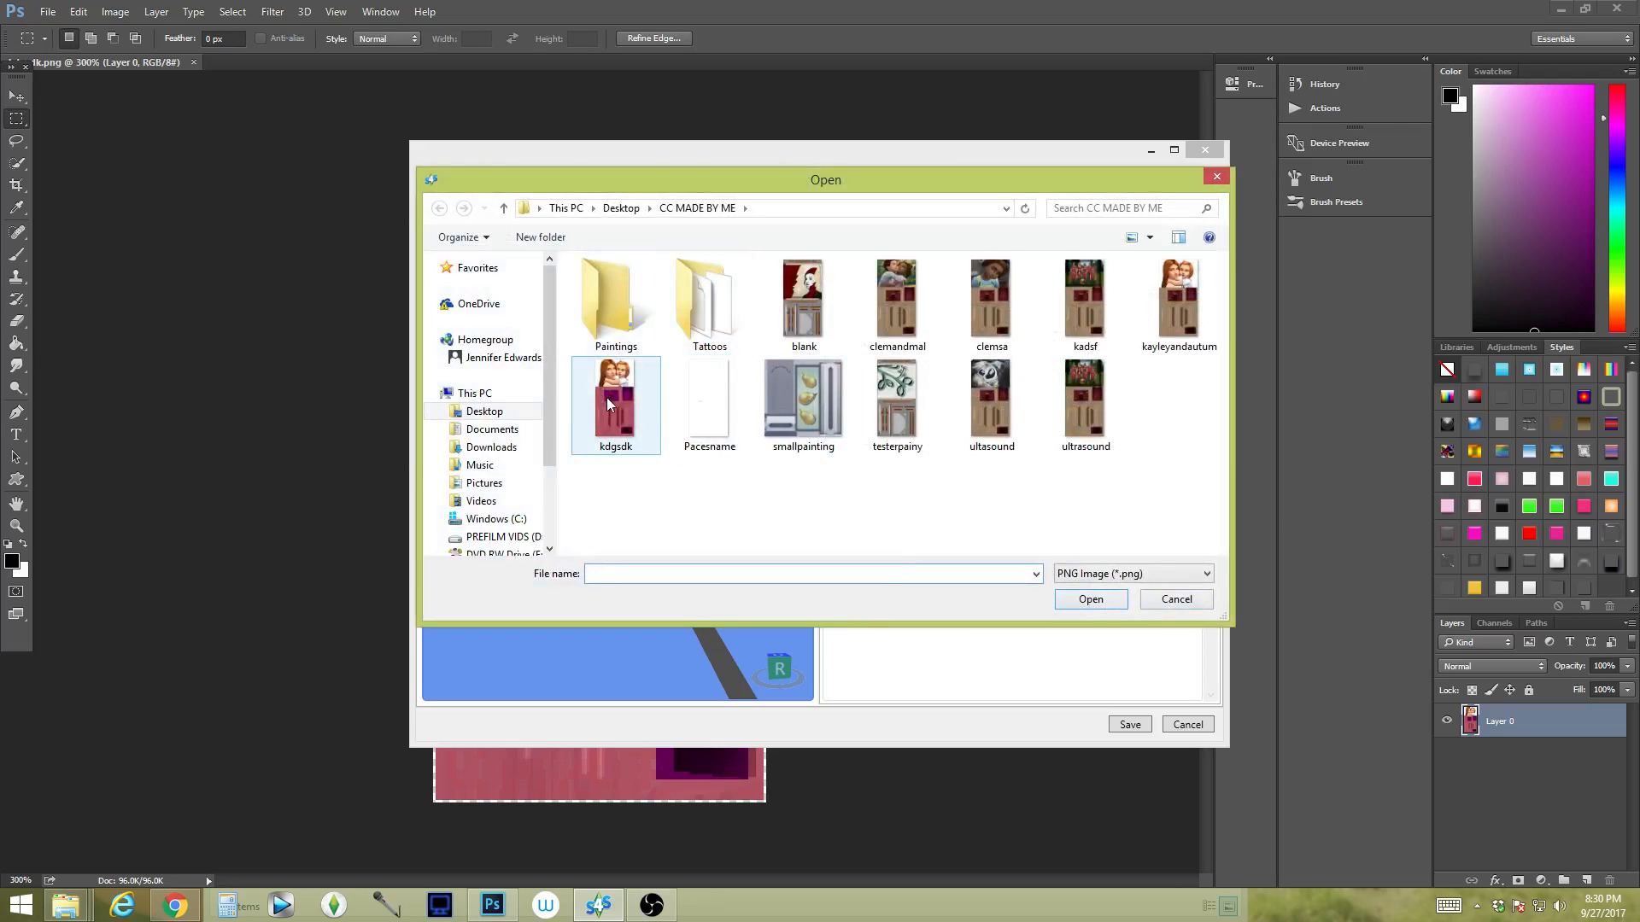
click(1176, 599)
Step: Remove the third swatch from the photo object
click(905, 267)
click(1174, 291)
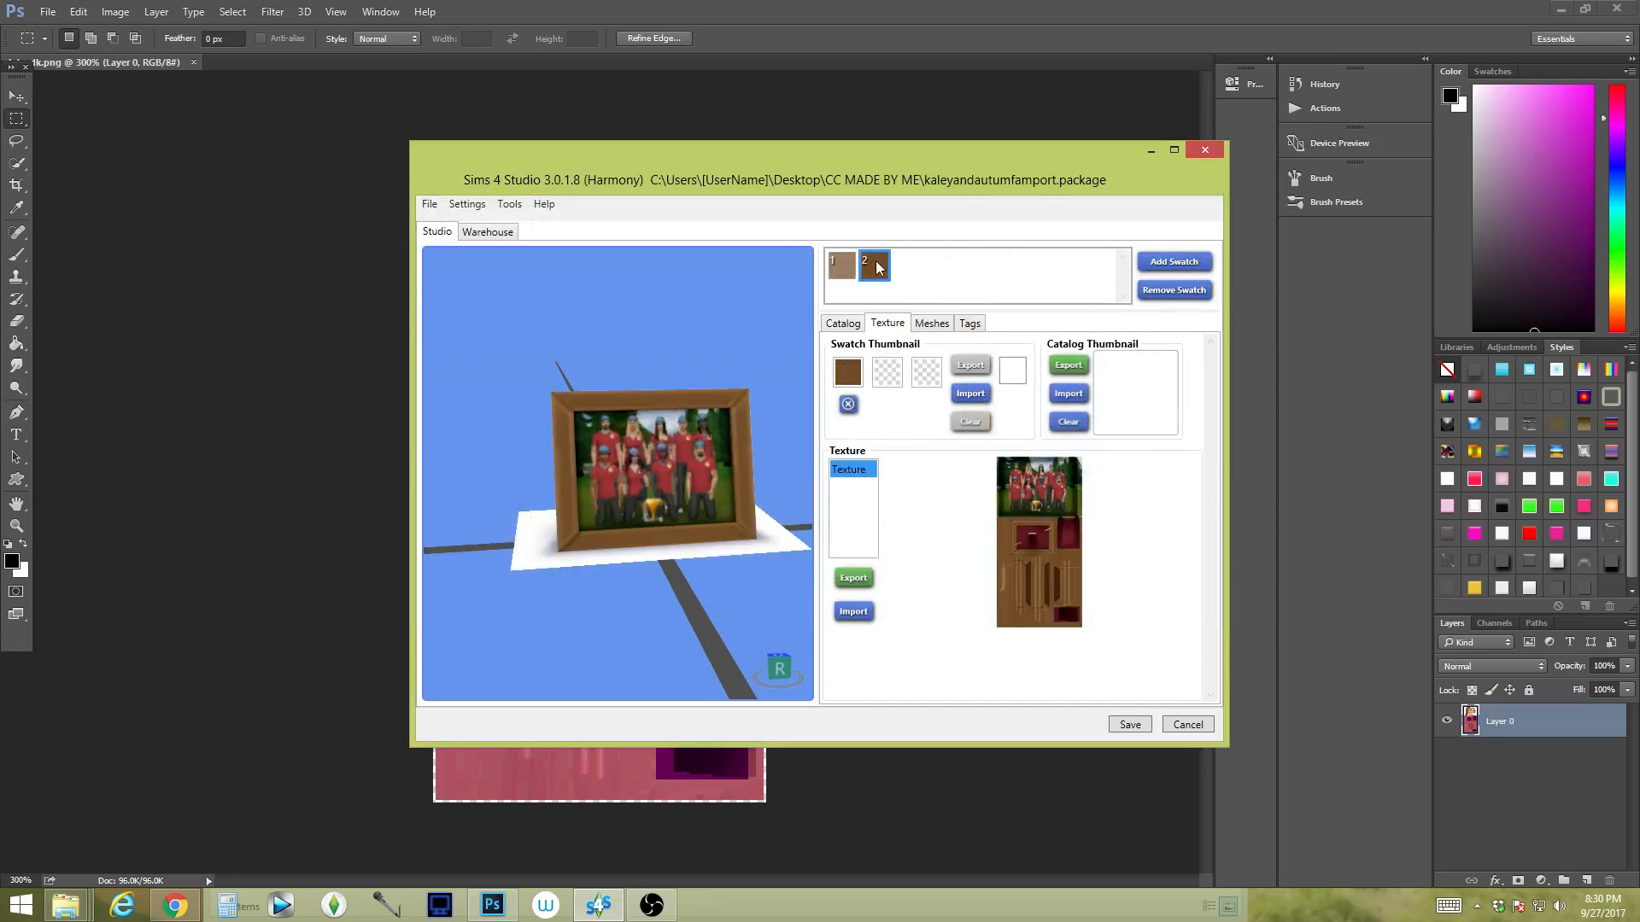
Step: Remove the second swatch from the photo object, check the pink-framed portrait in the preview, and save the package
click(1179, 289)
drag(652, 485, 773, 488)
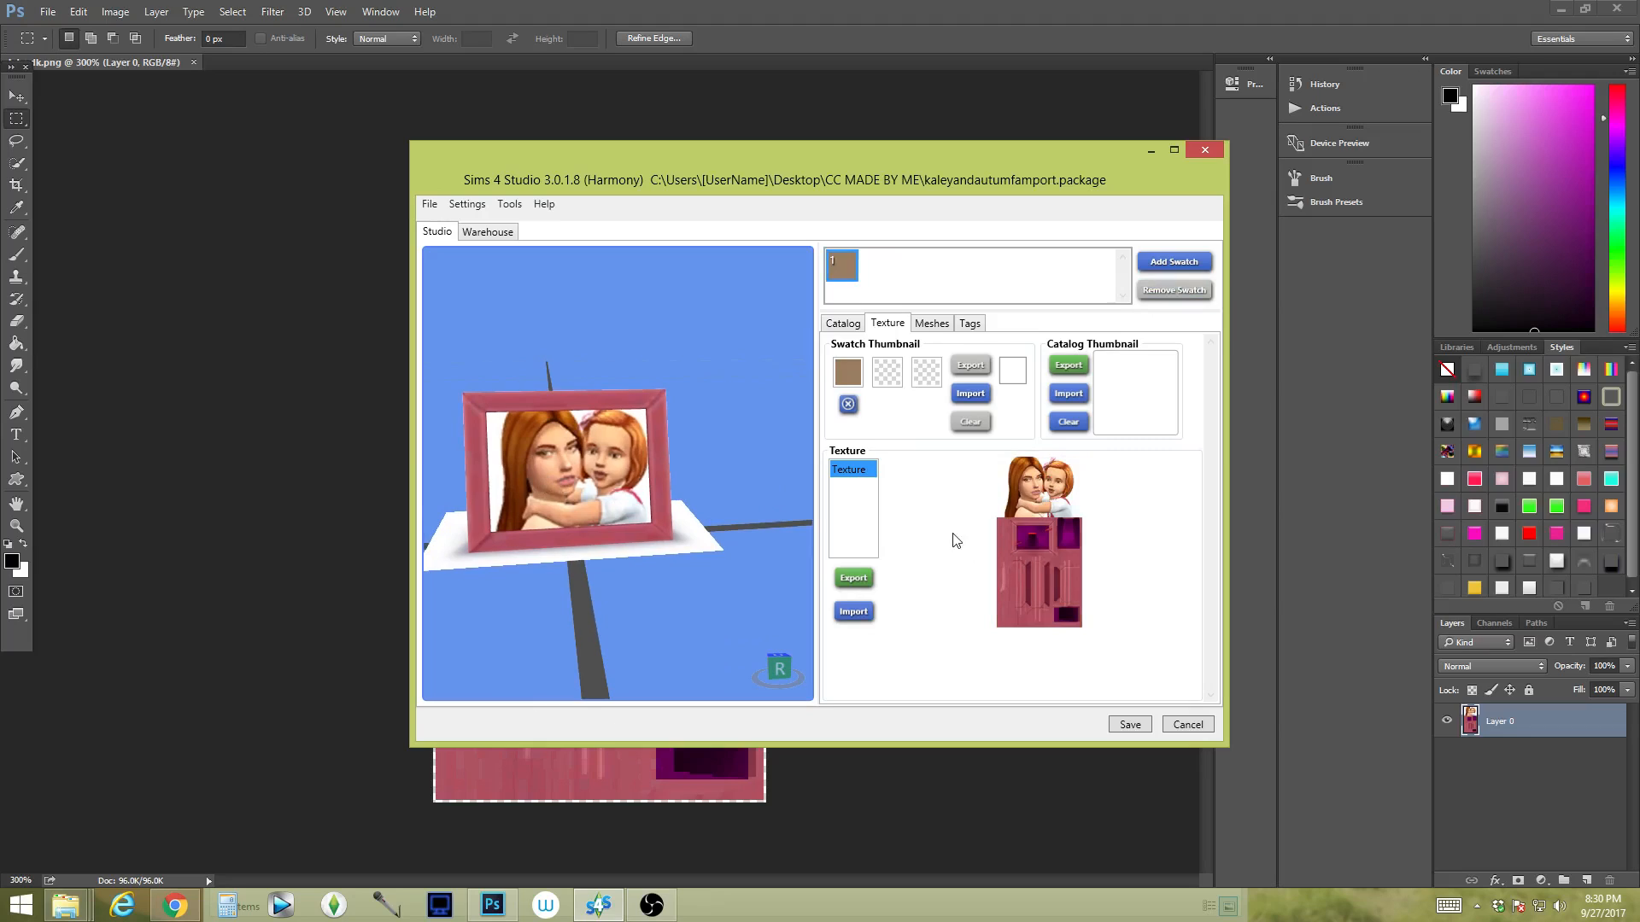
click(1143, 725)
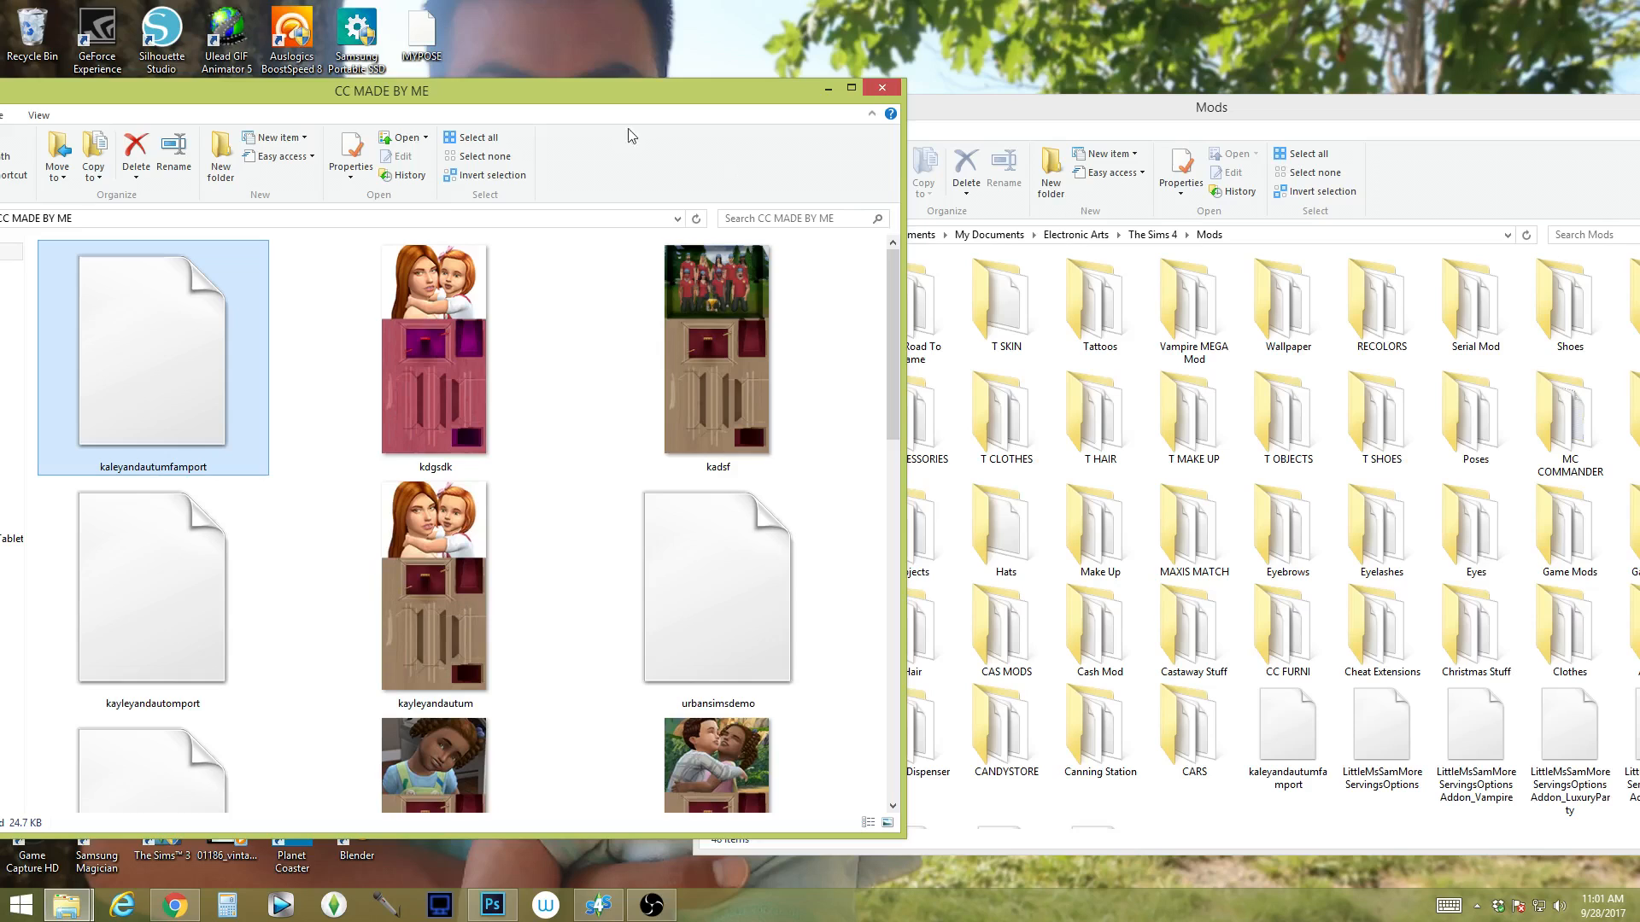
Step: Check the file properties of the kaleyandautumfamport package in the CC MADE BY ME folder
drag(299, 86, 522, 126)
right_click(419, 381)
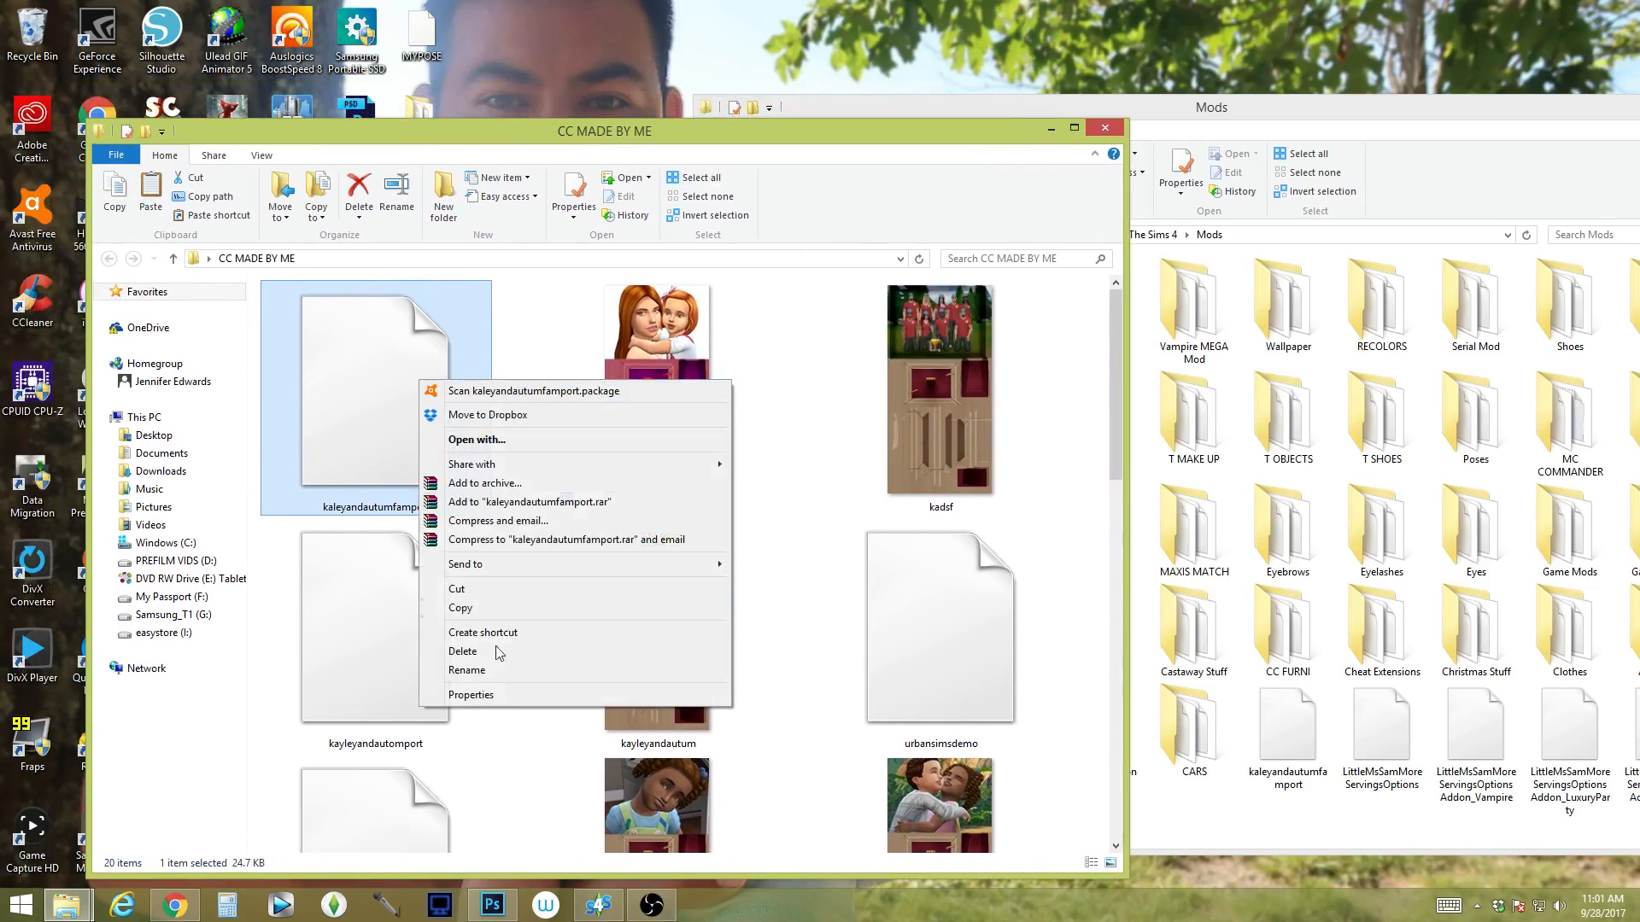
click(470, 696)
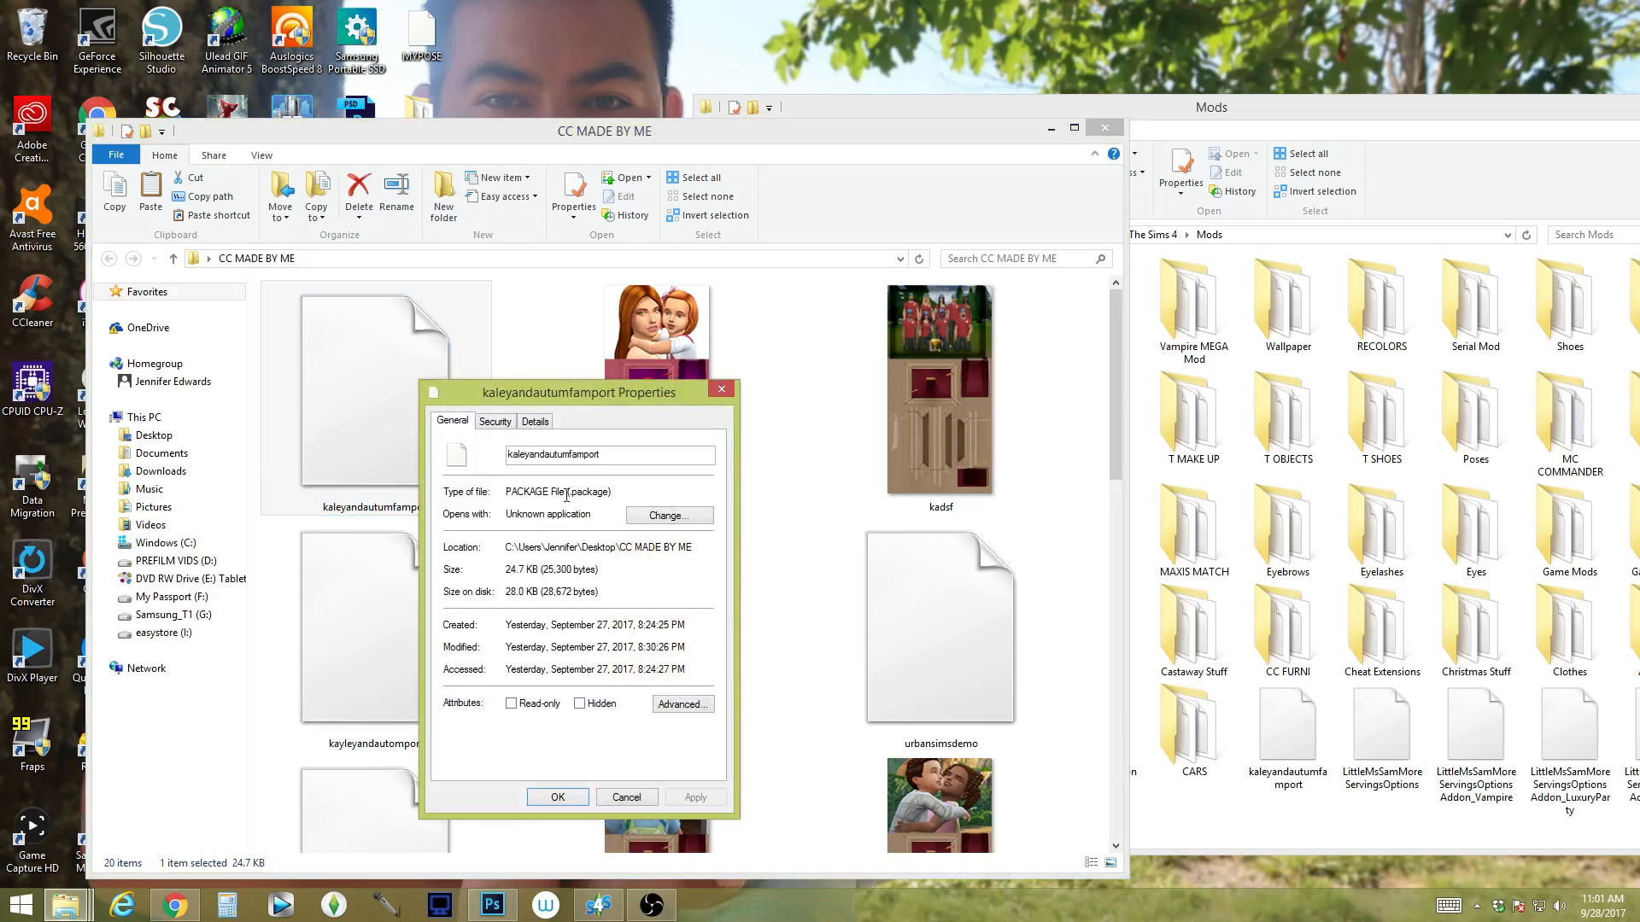
click(721, 390)
Step: Copy the kaleyandautumfamport package file and bring The Sims 4 Mods folder window to the front
right_click(381, 395)
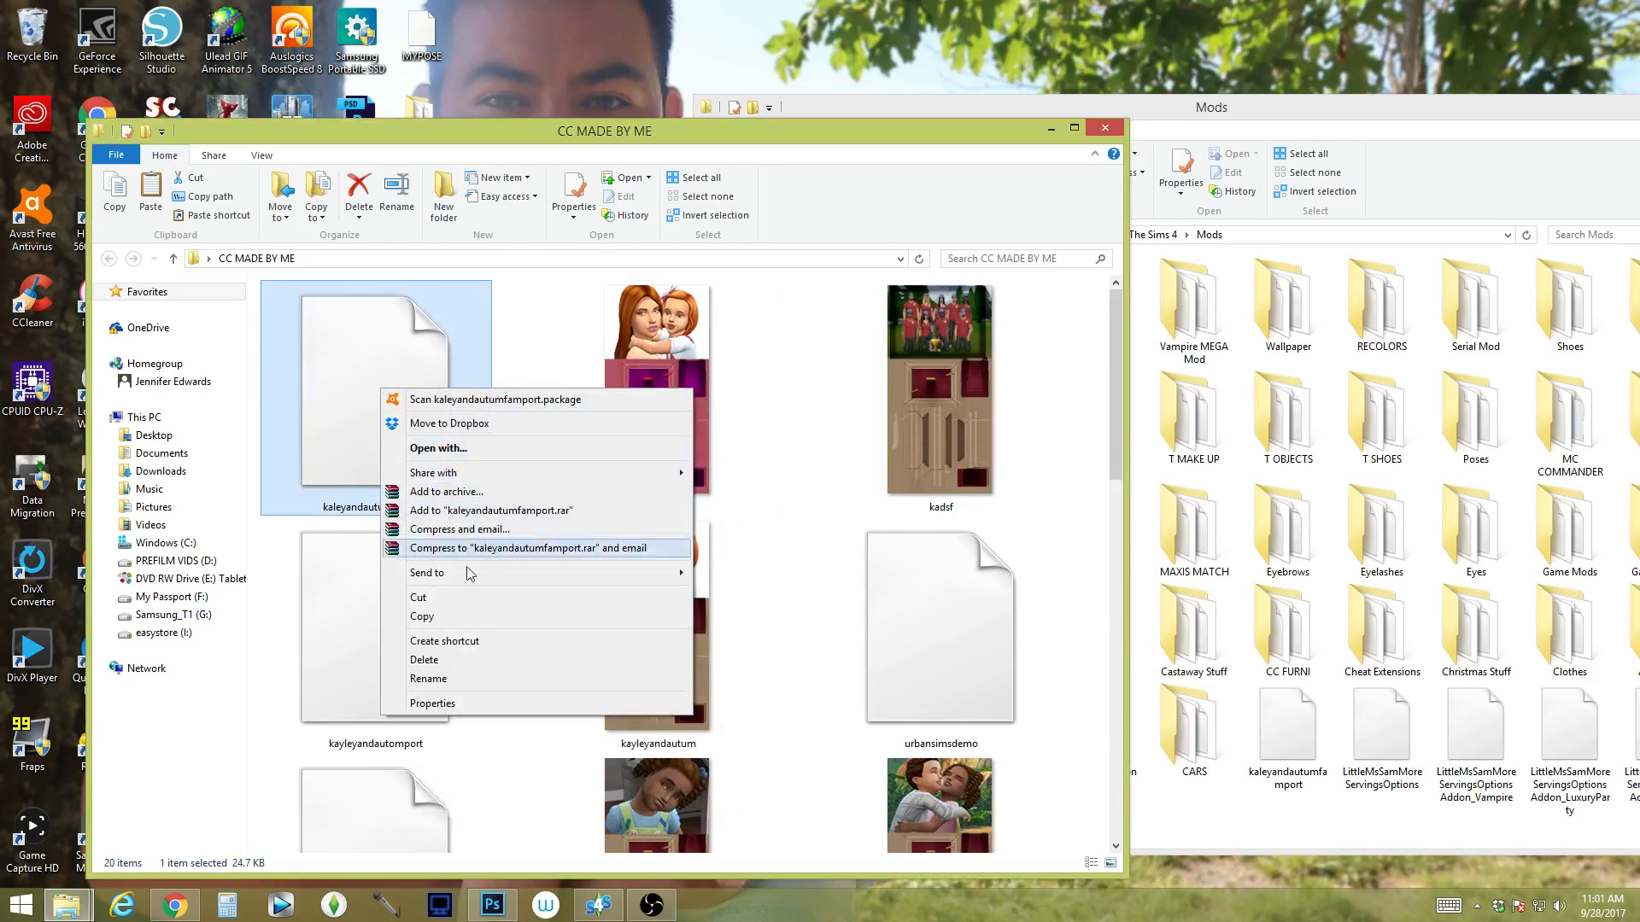
click(450, 619)
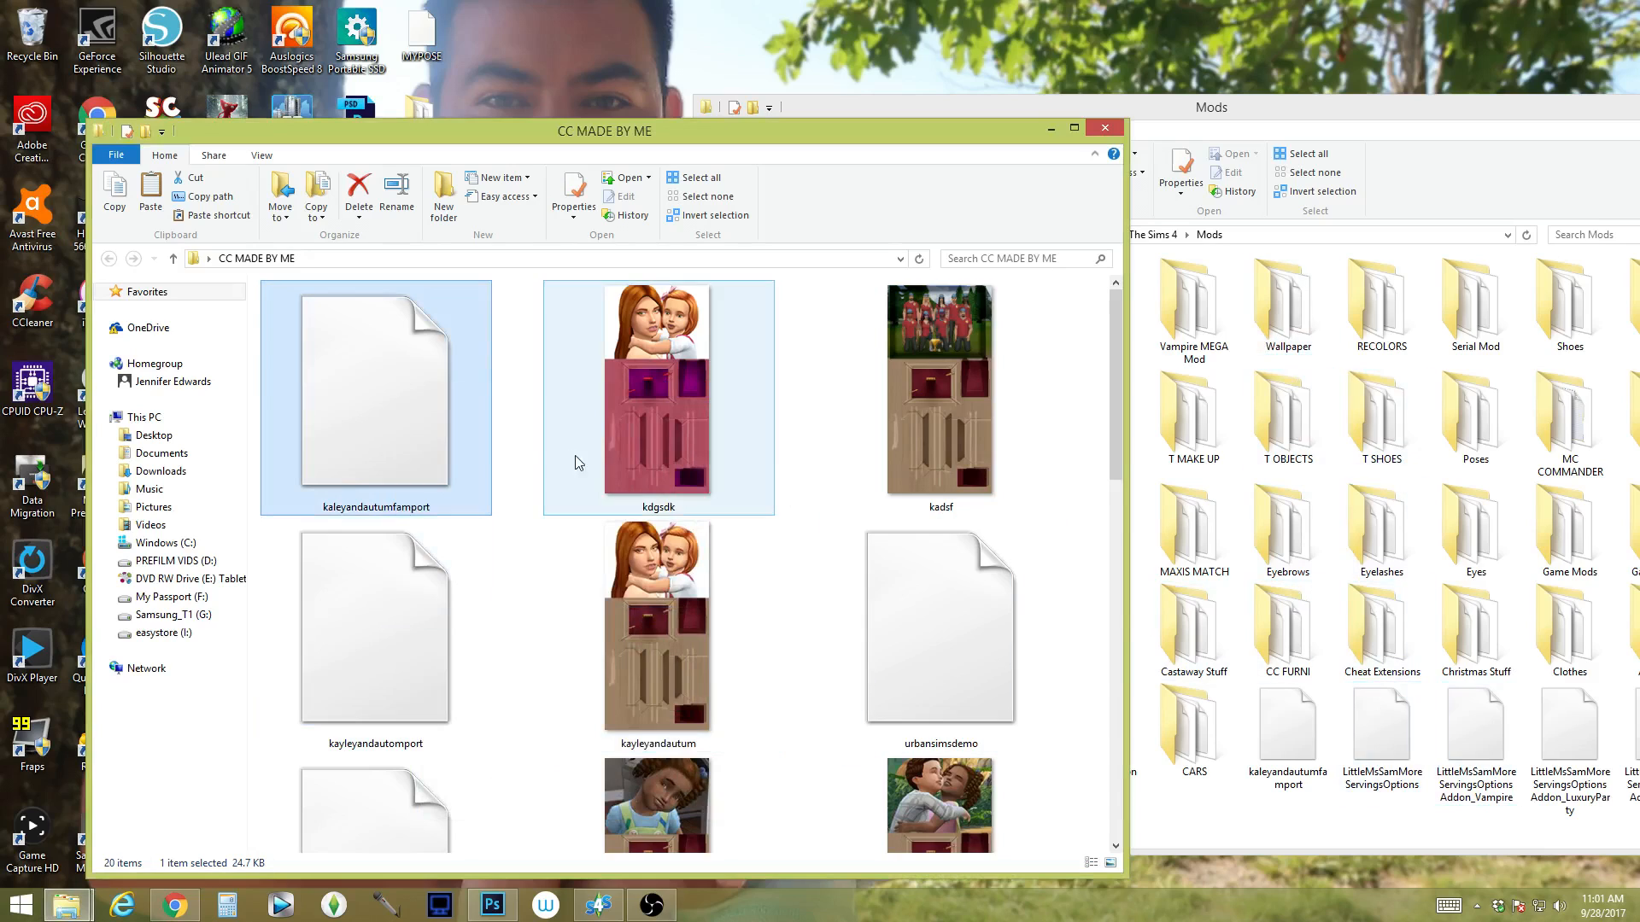
drag(413, 409, 385, 389)
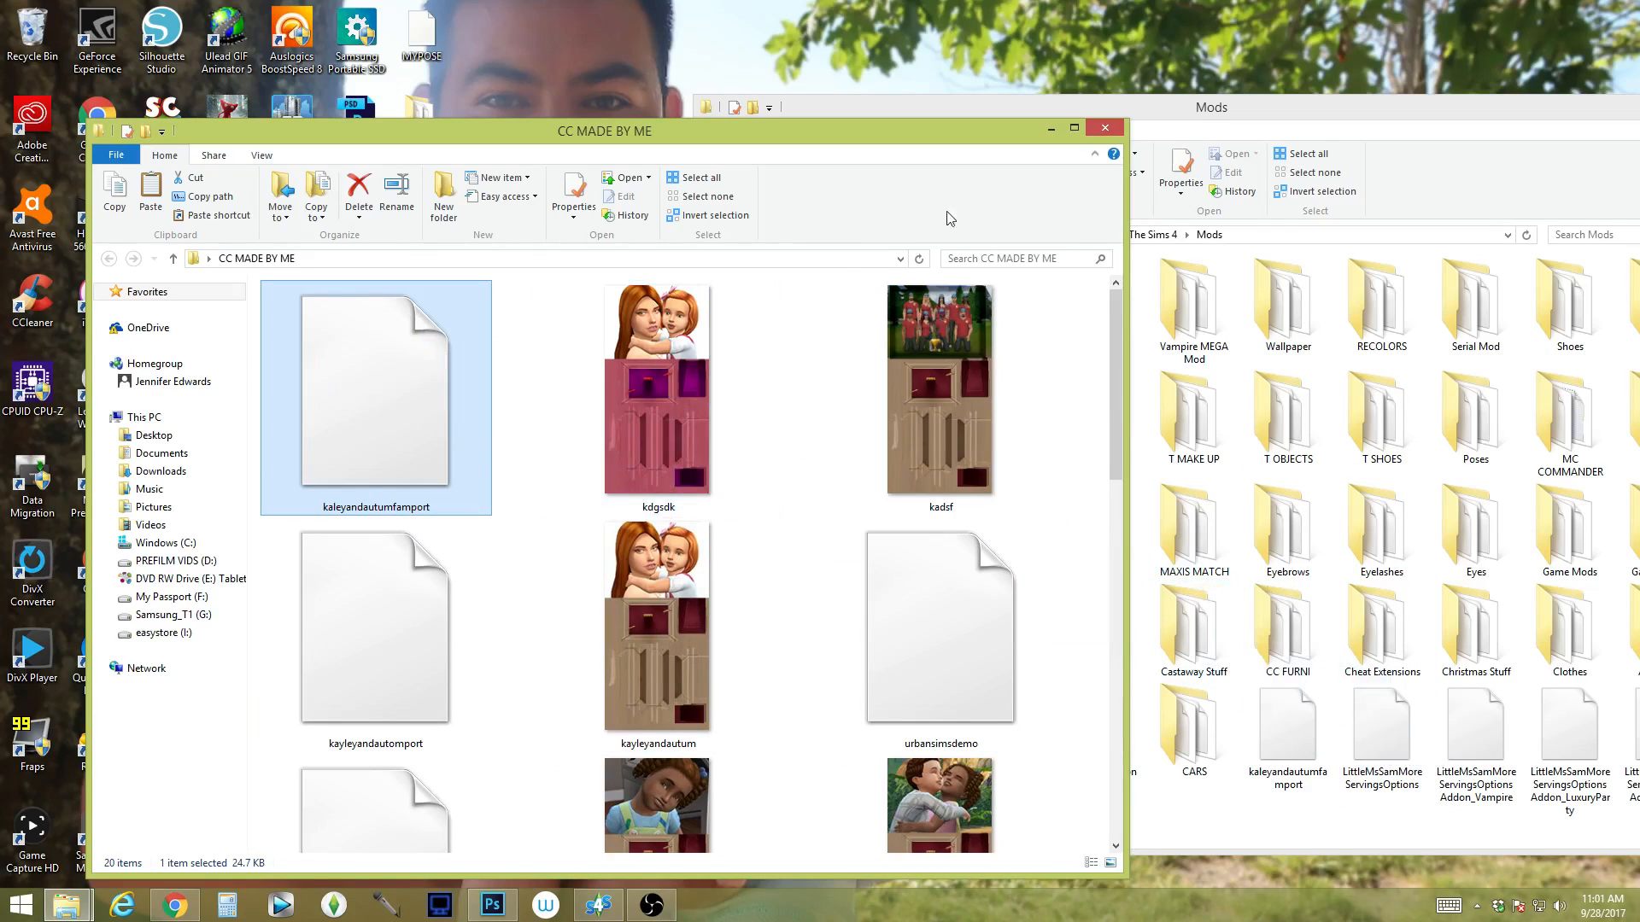
click(1005, 114)
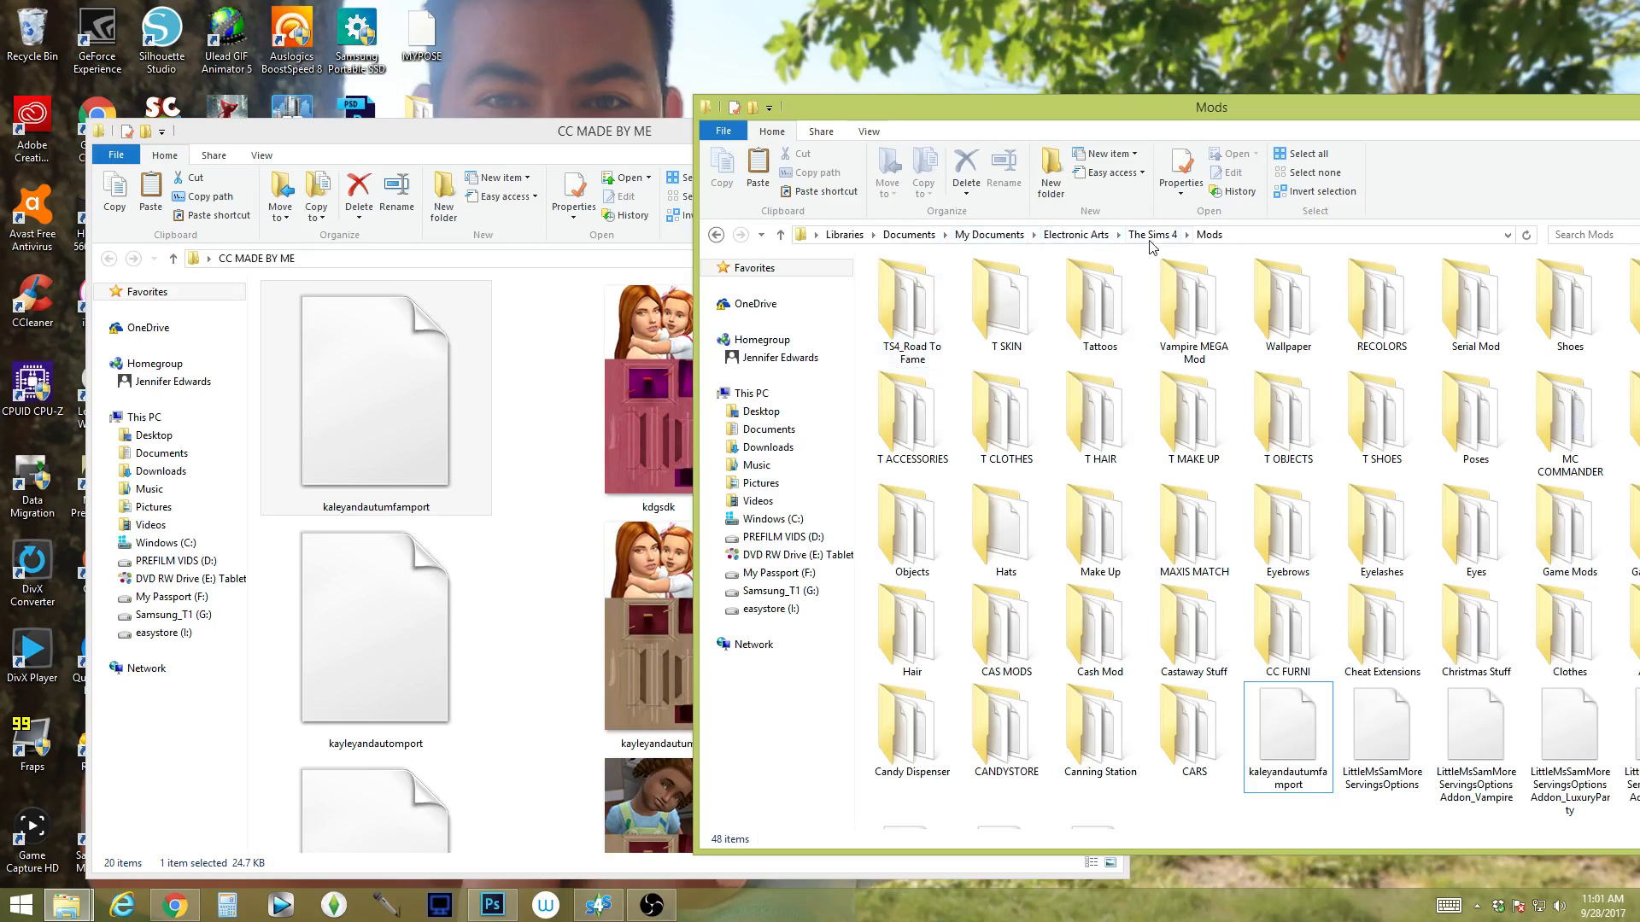
drag(1046, 106, 789, 88)
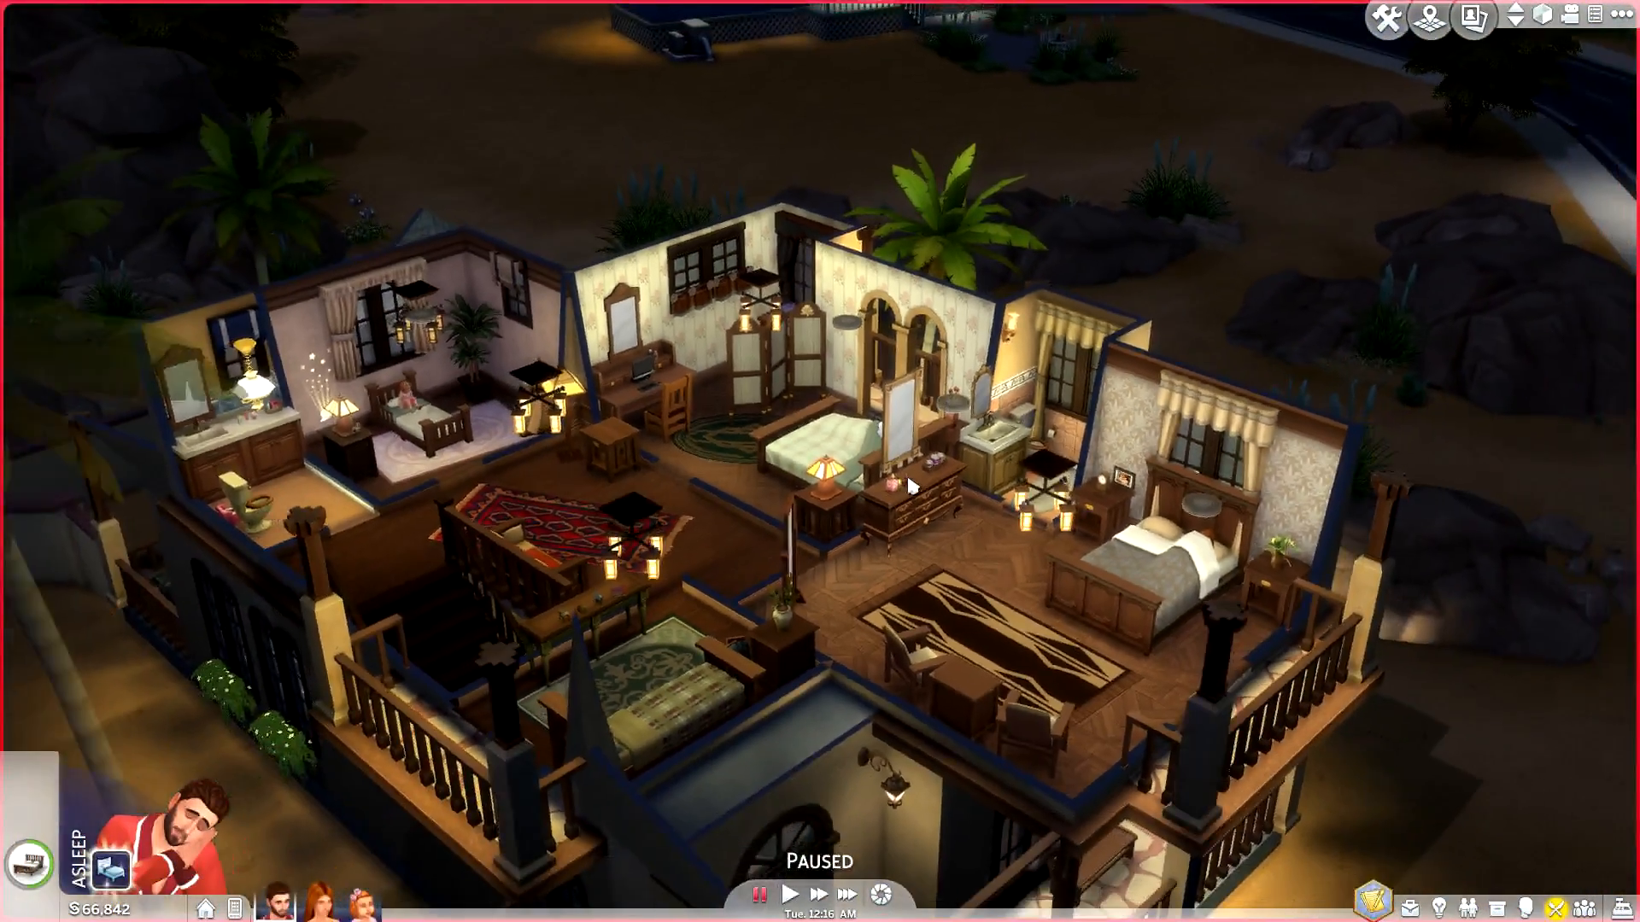
Step: Switch to The Sims 4, check that custom content and script mods are enabled in the Other game options, and apply the options
scroll(908, 485, up, 6)
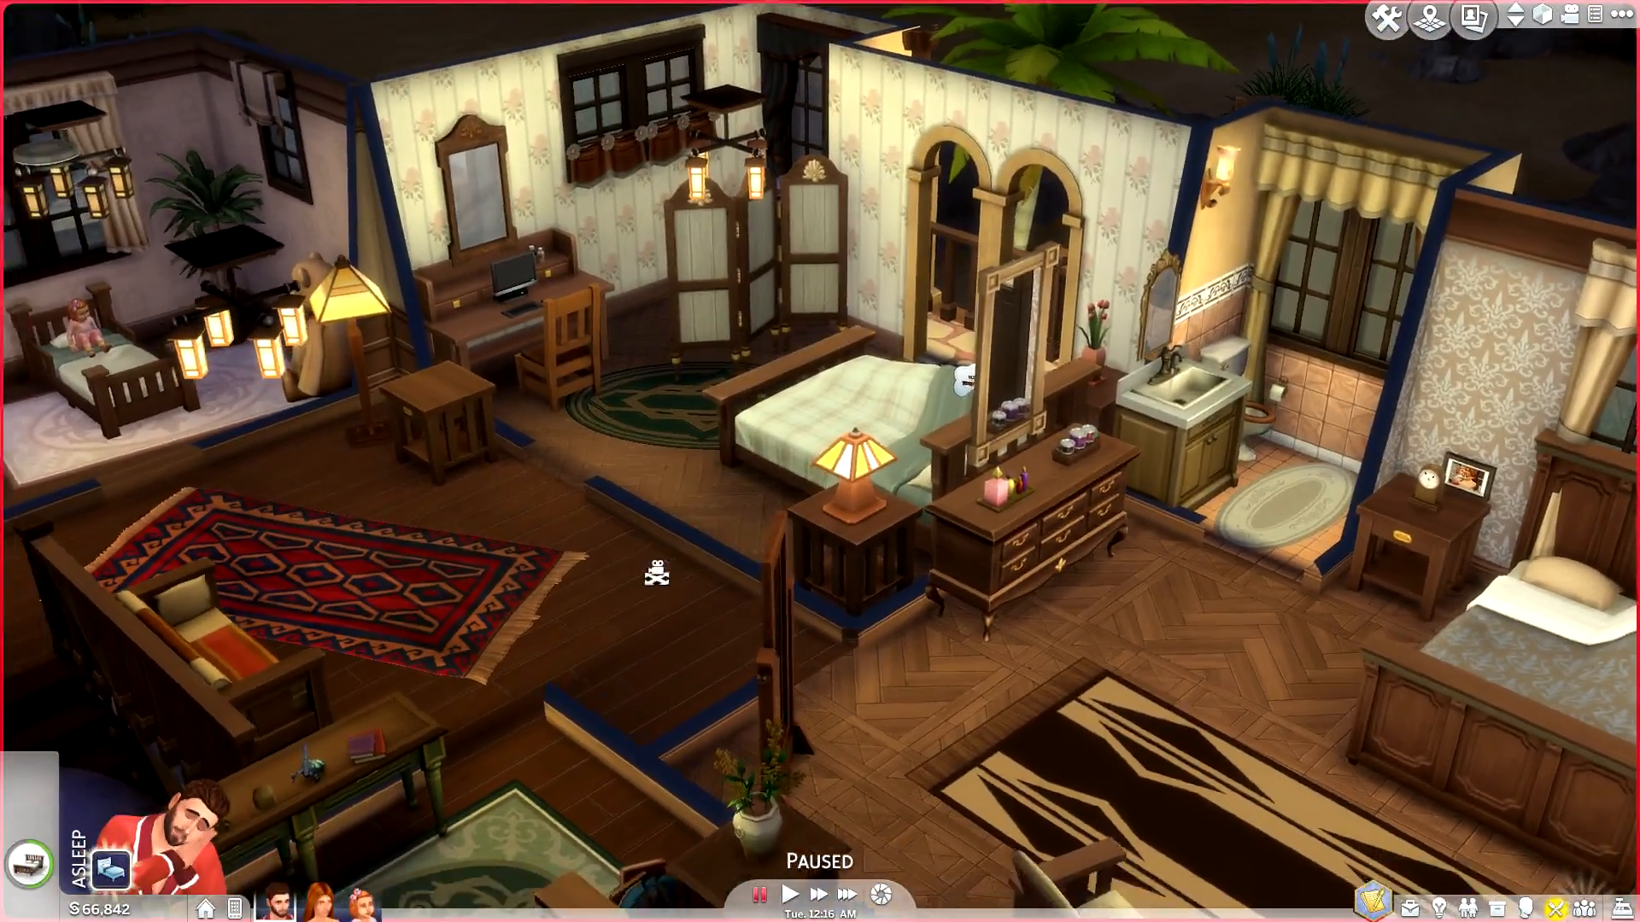
scroll(656, 574, down, 6)
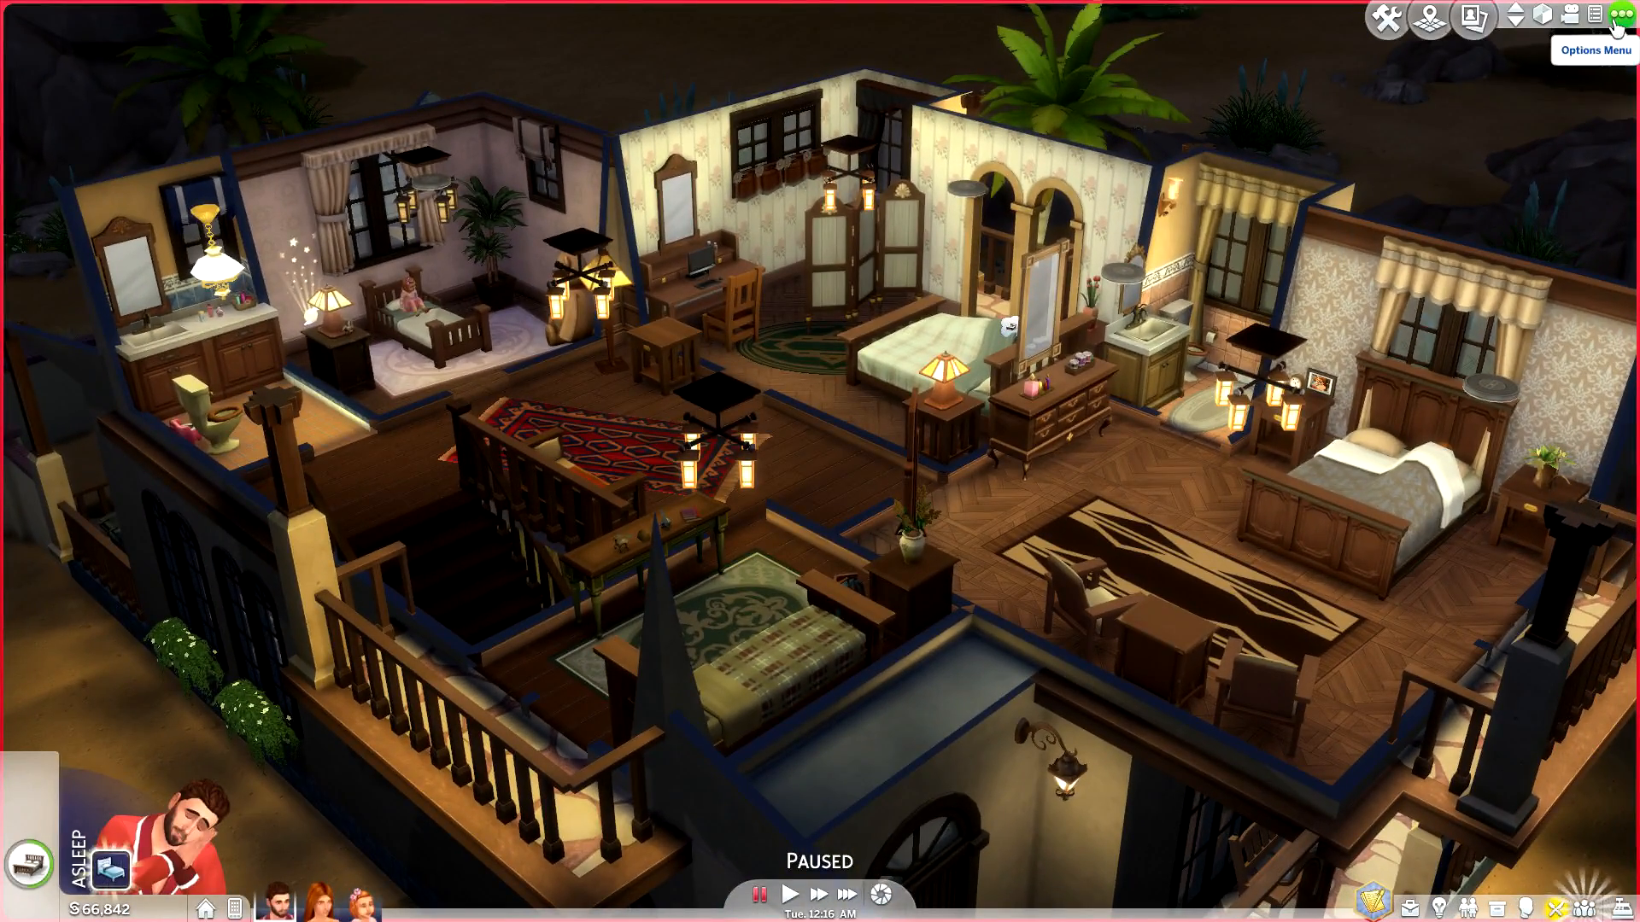
click(1615, 22)
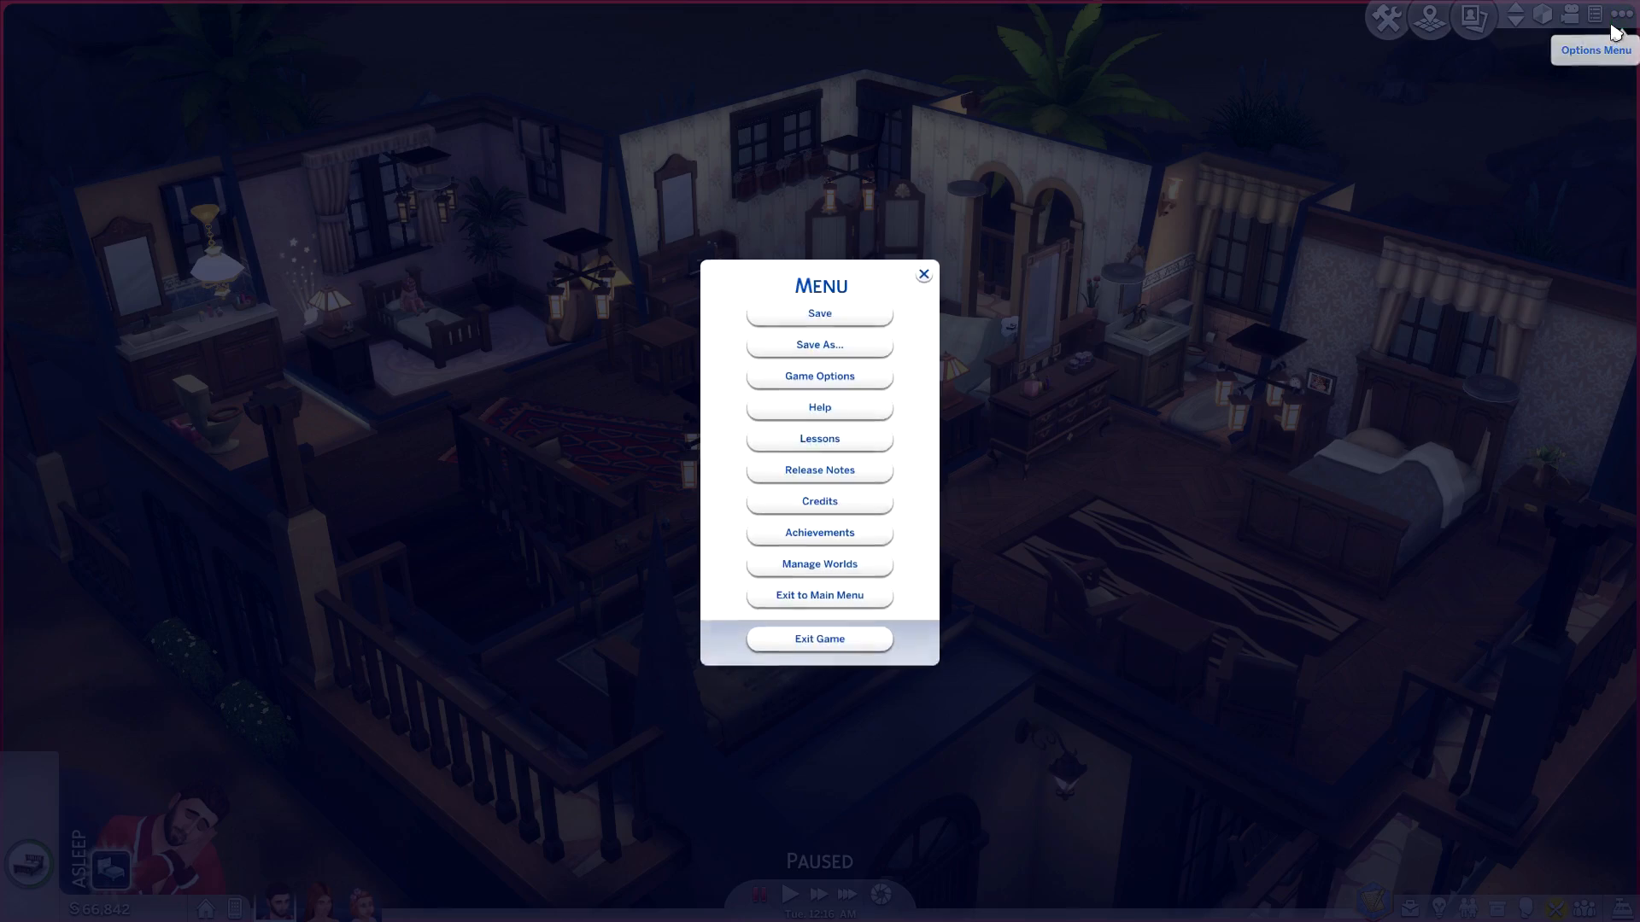
click(838, 376)
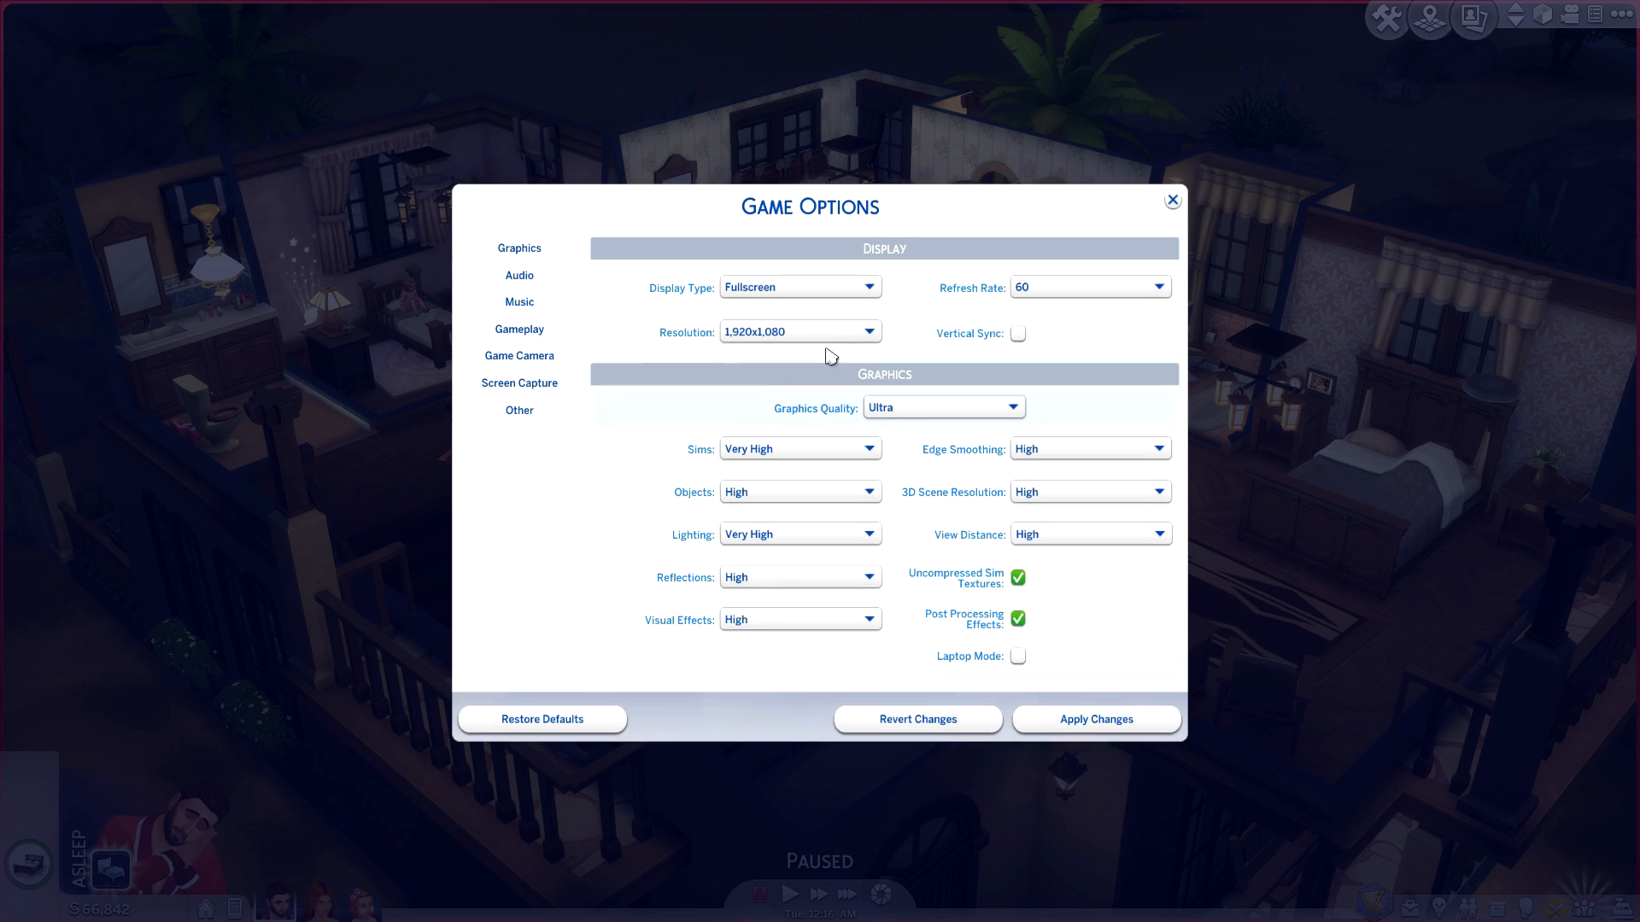
click(515, 414)
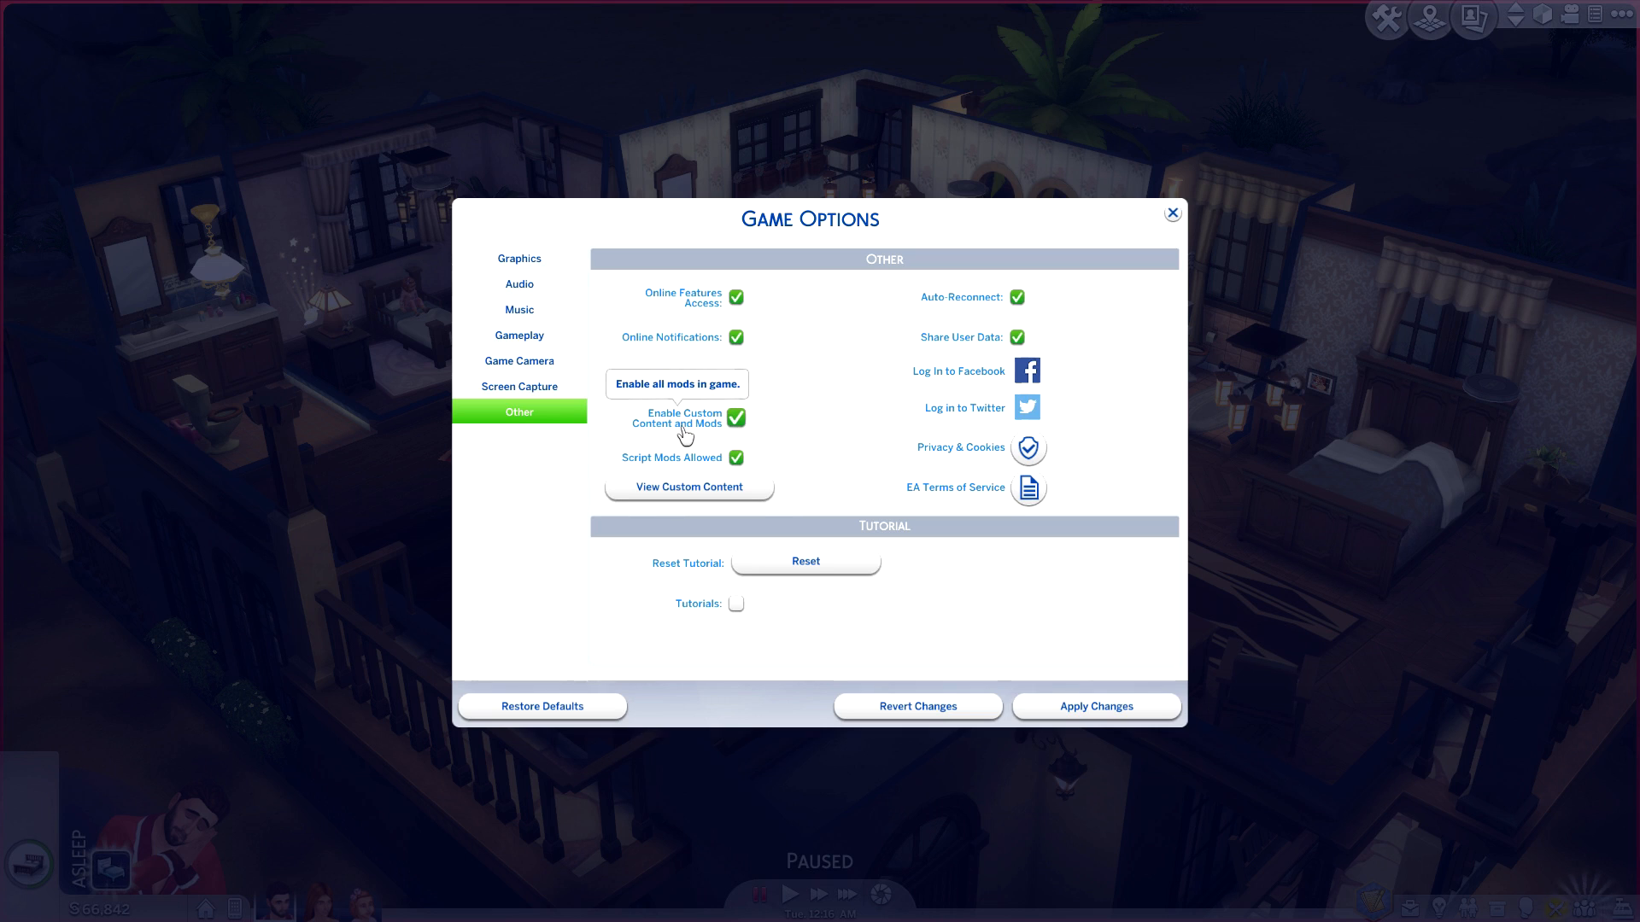
click(1126, 708)
click(1172, 216)
click(923, 267)
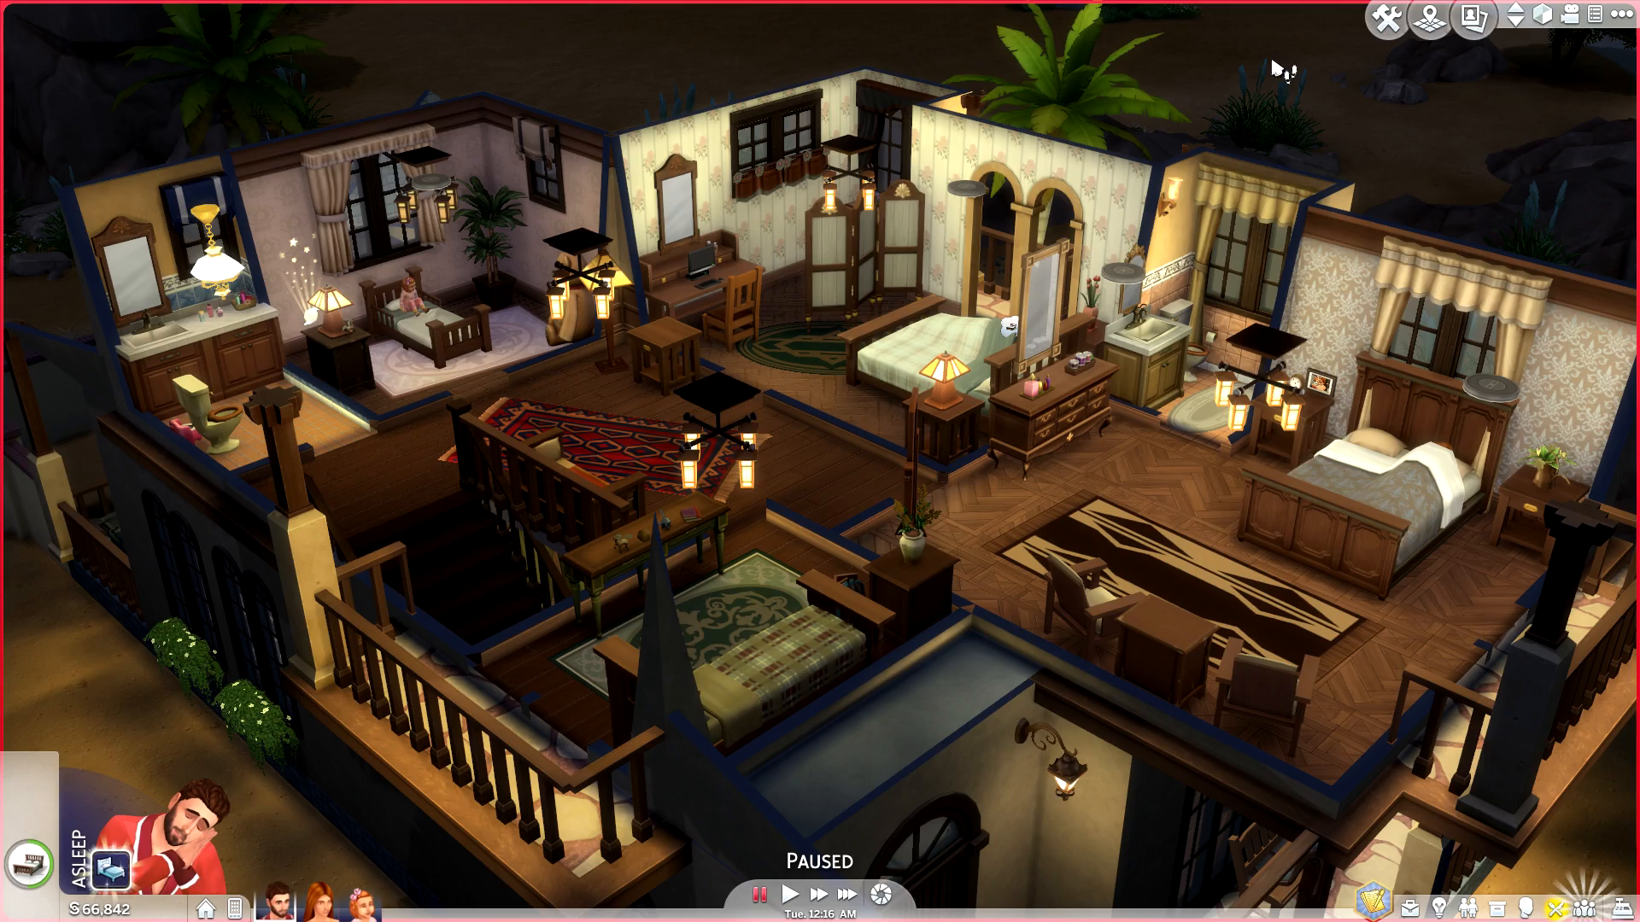
Step: Enter build mode, list all objects in the catalog, and filter them by Custom Content
click(1388, 14)
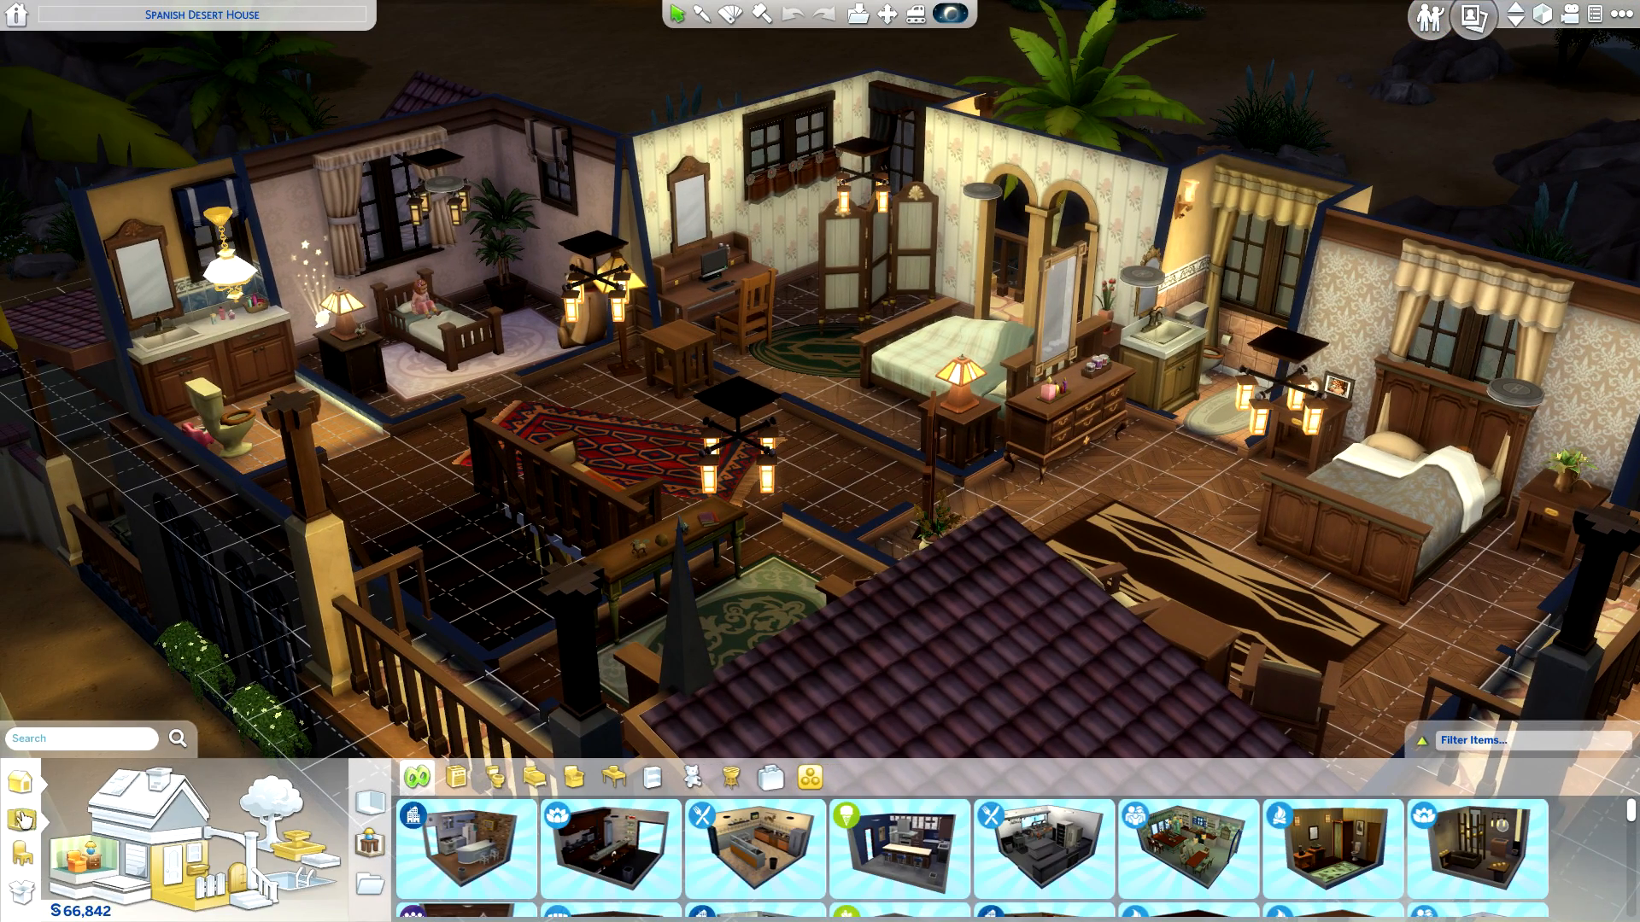
click(27, 790)
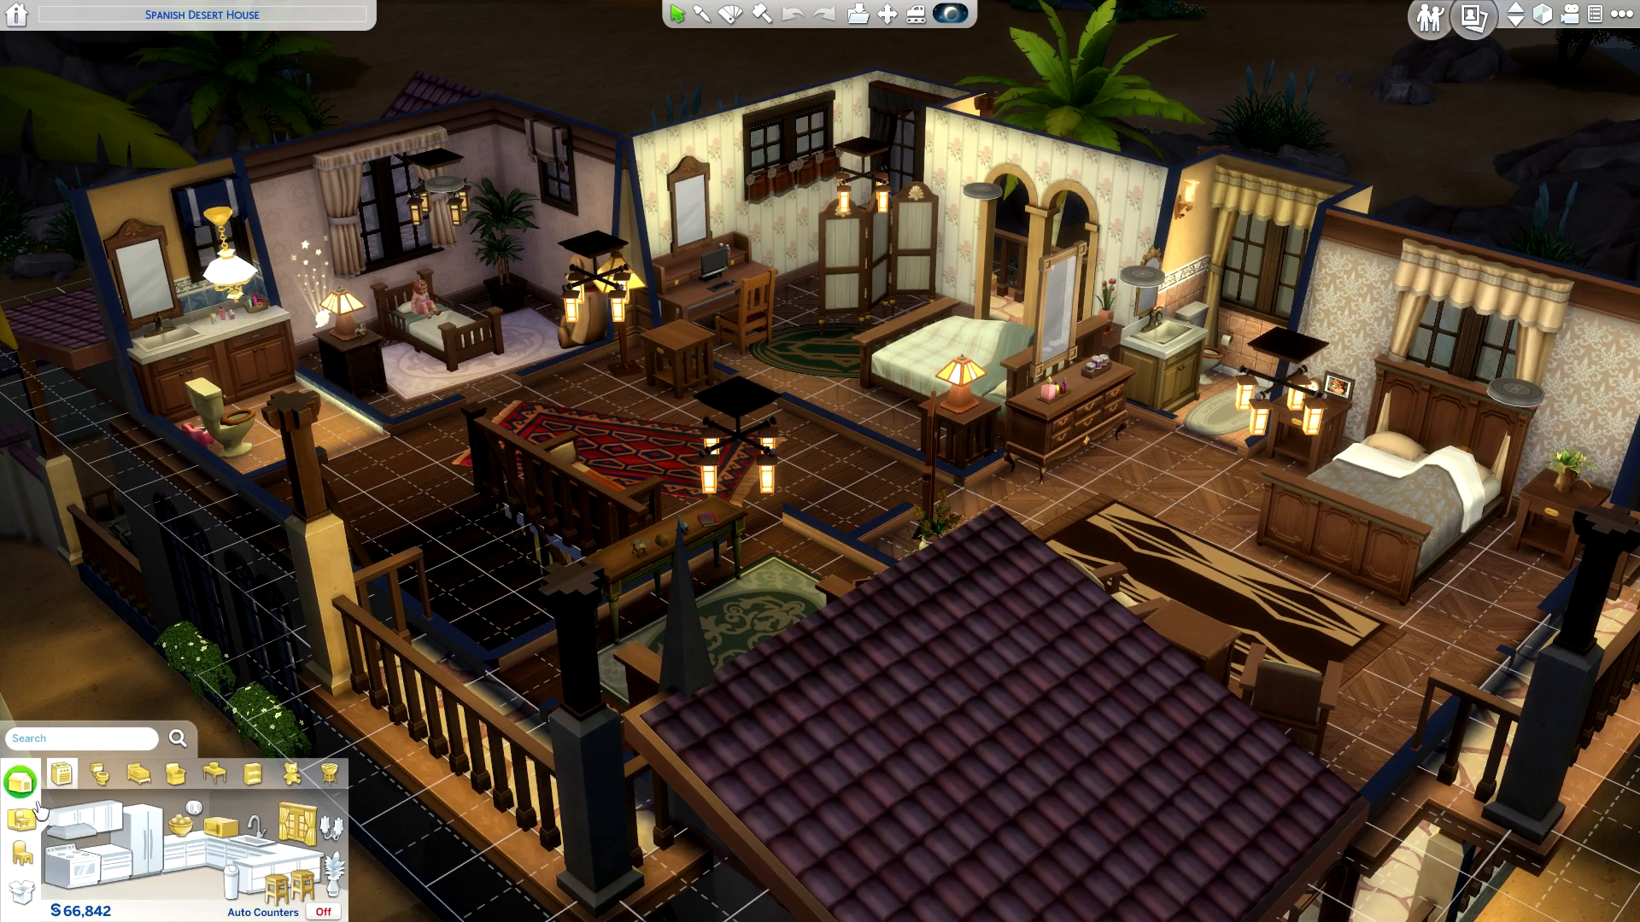
click(31, 857)
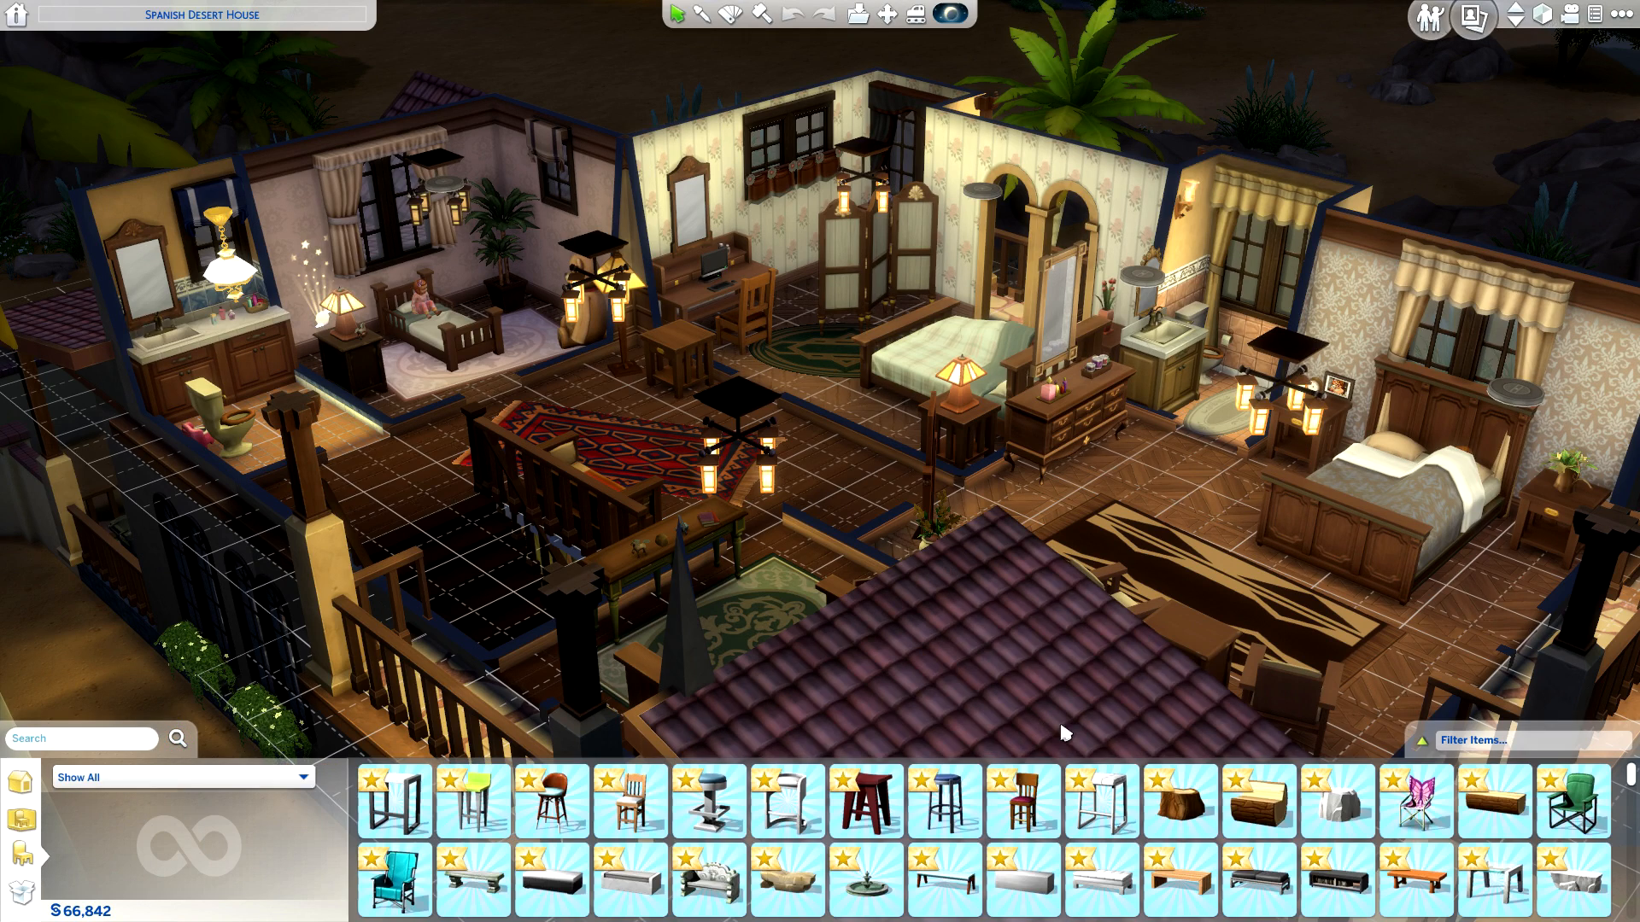
click(1544, 751)
click(1572, 556)
click(1556, 637)
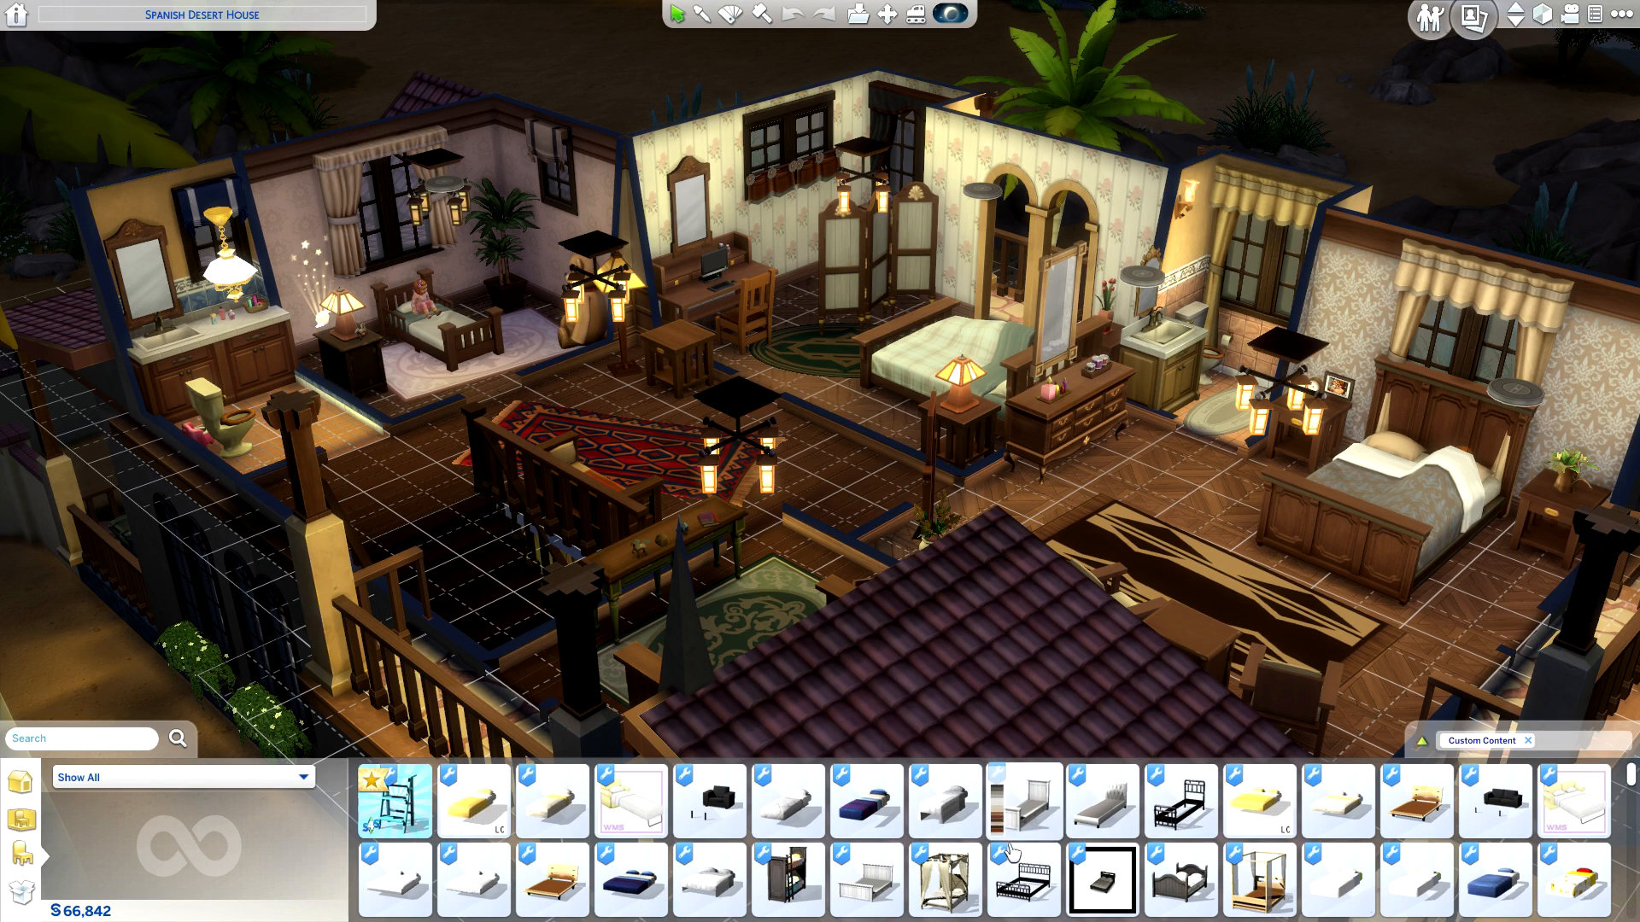
Step: Find the Raising Kaley Fam Port picture among the custom content objects and pick it up for placement
mouse_move(897, 824)
scroll(896, 824, down, 2)
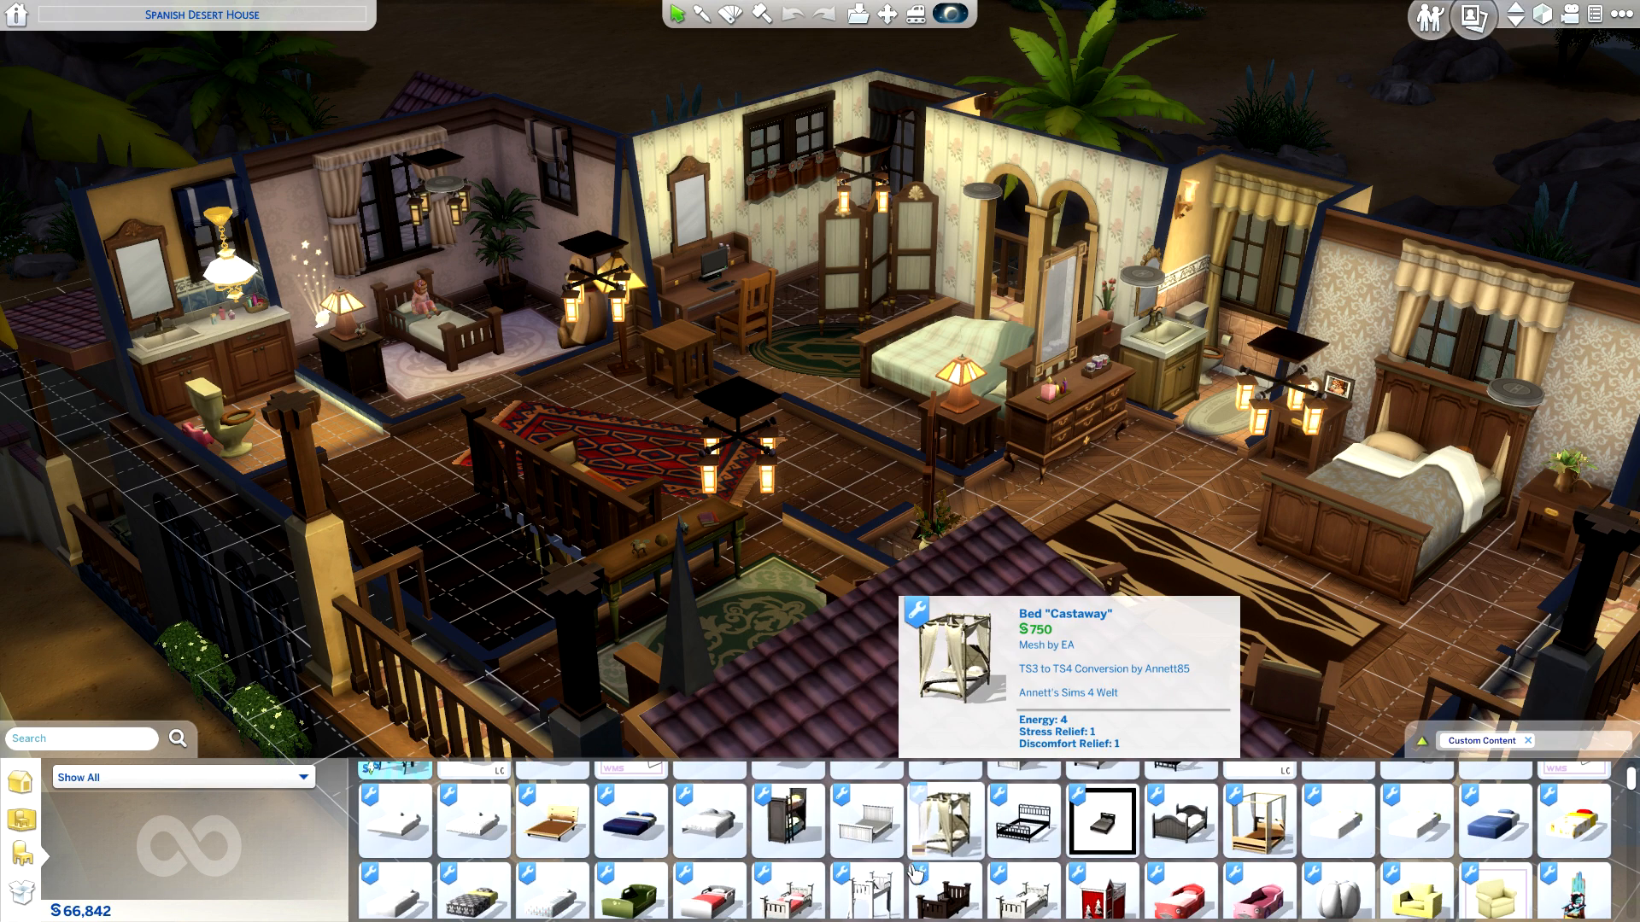
scroll(910, 861, down, 6)
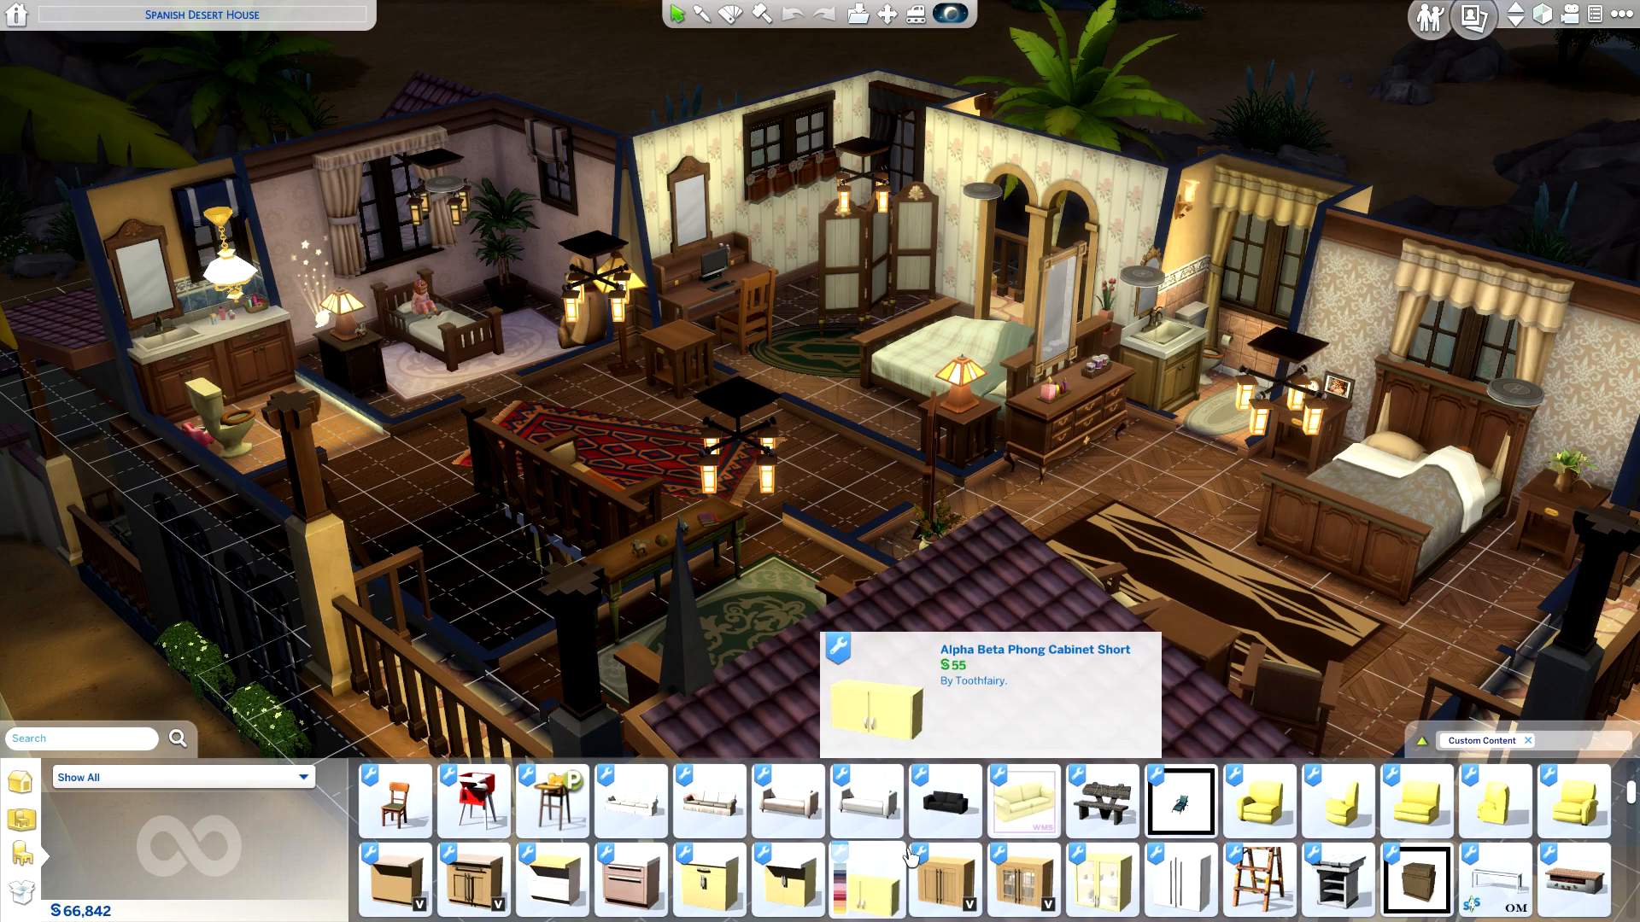
scroll(973, 607, up, 3)
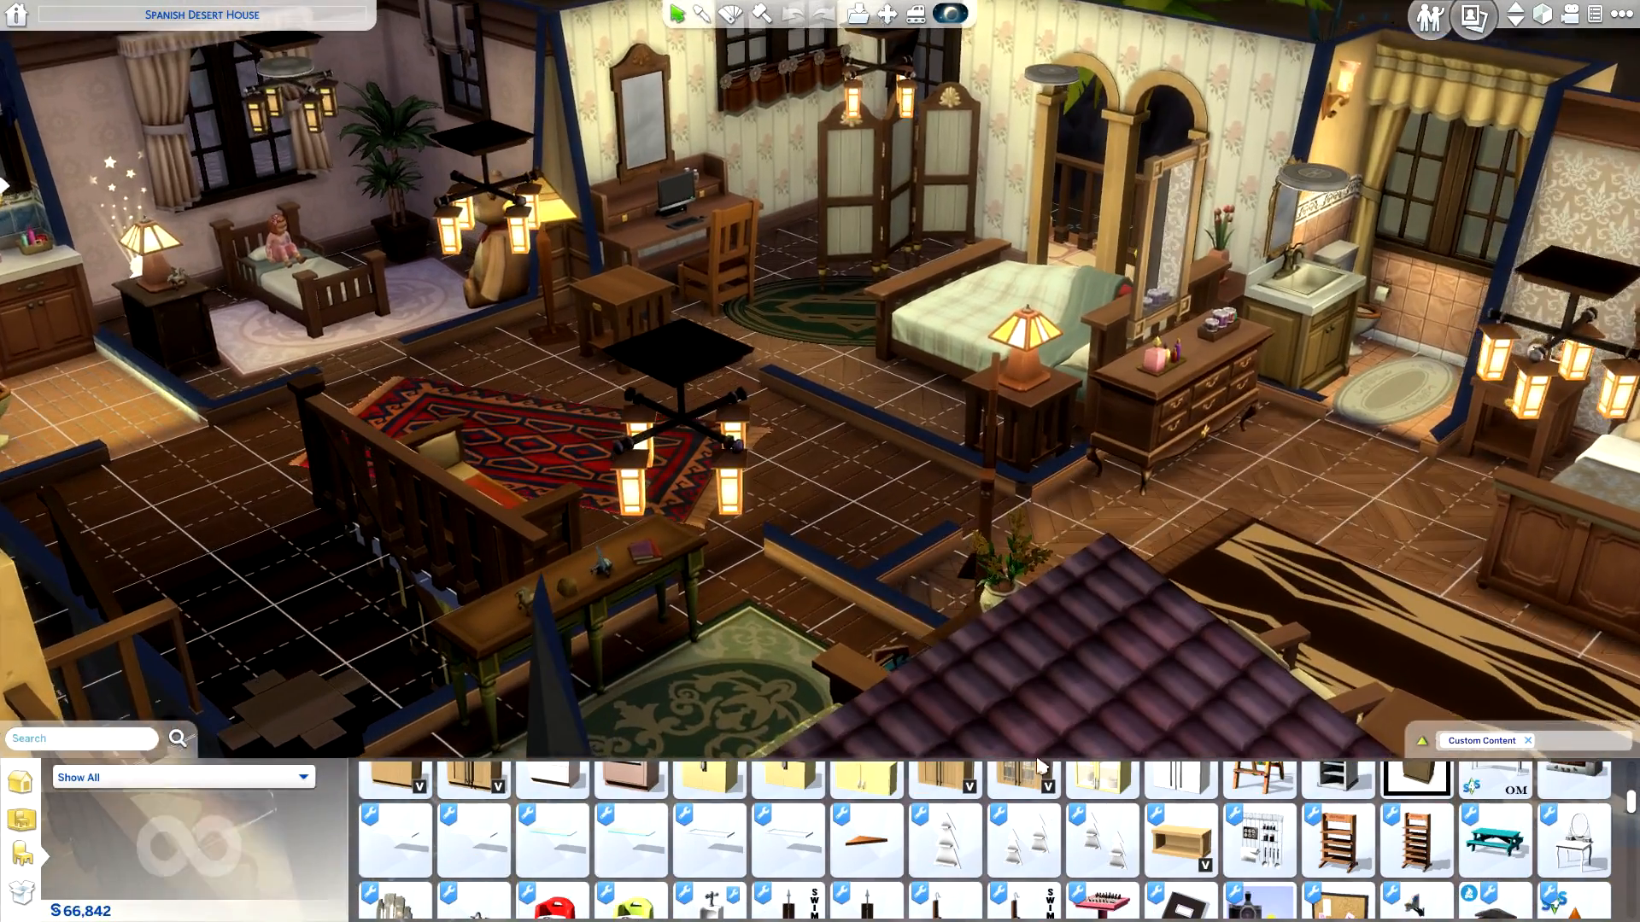
scroll(1082, 844, down, 1)
scroll(1080, 841, down, 4)
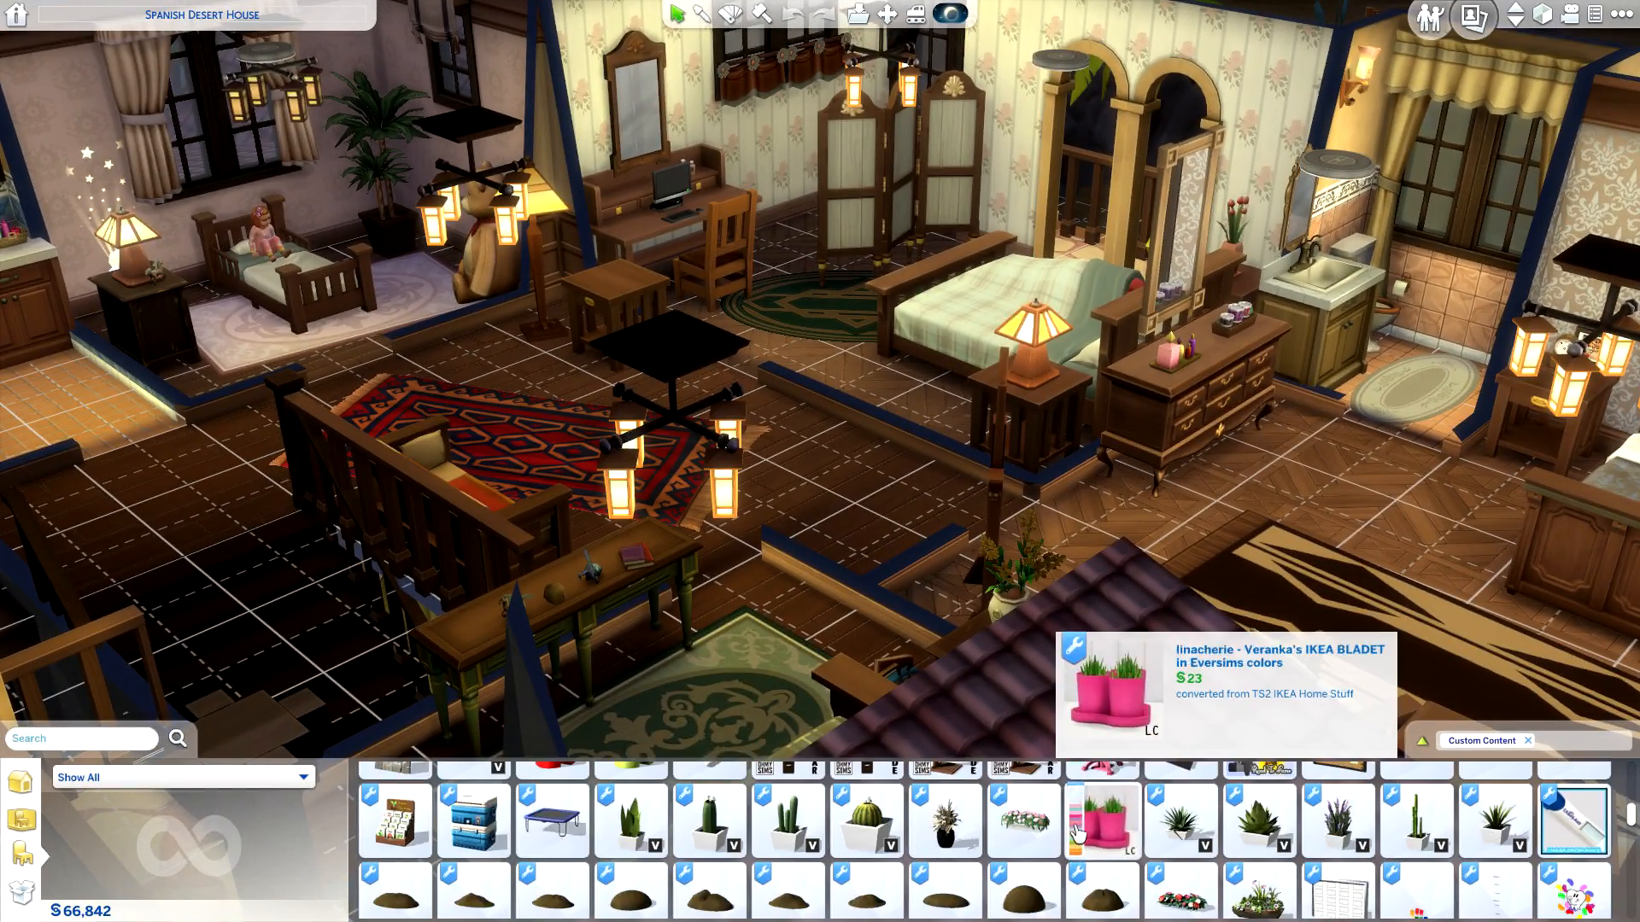
scroll(1081, 845, down, 1)
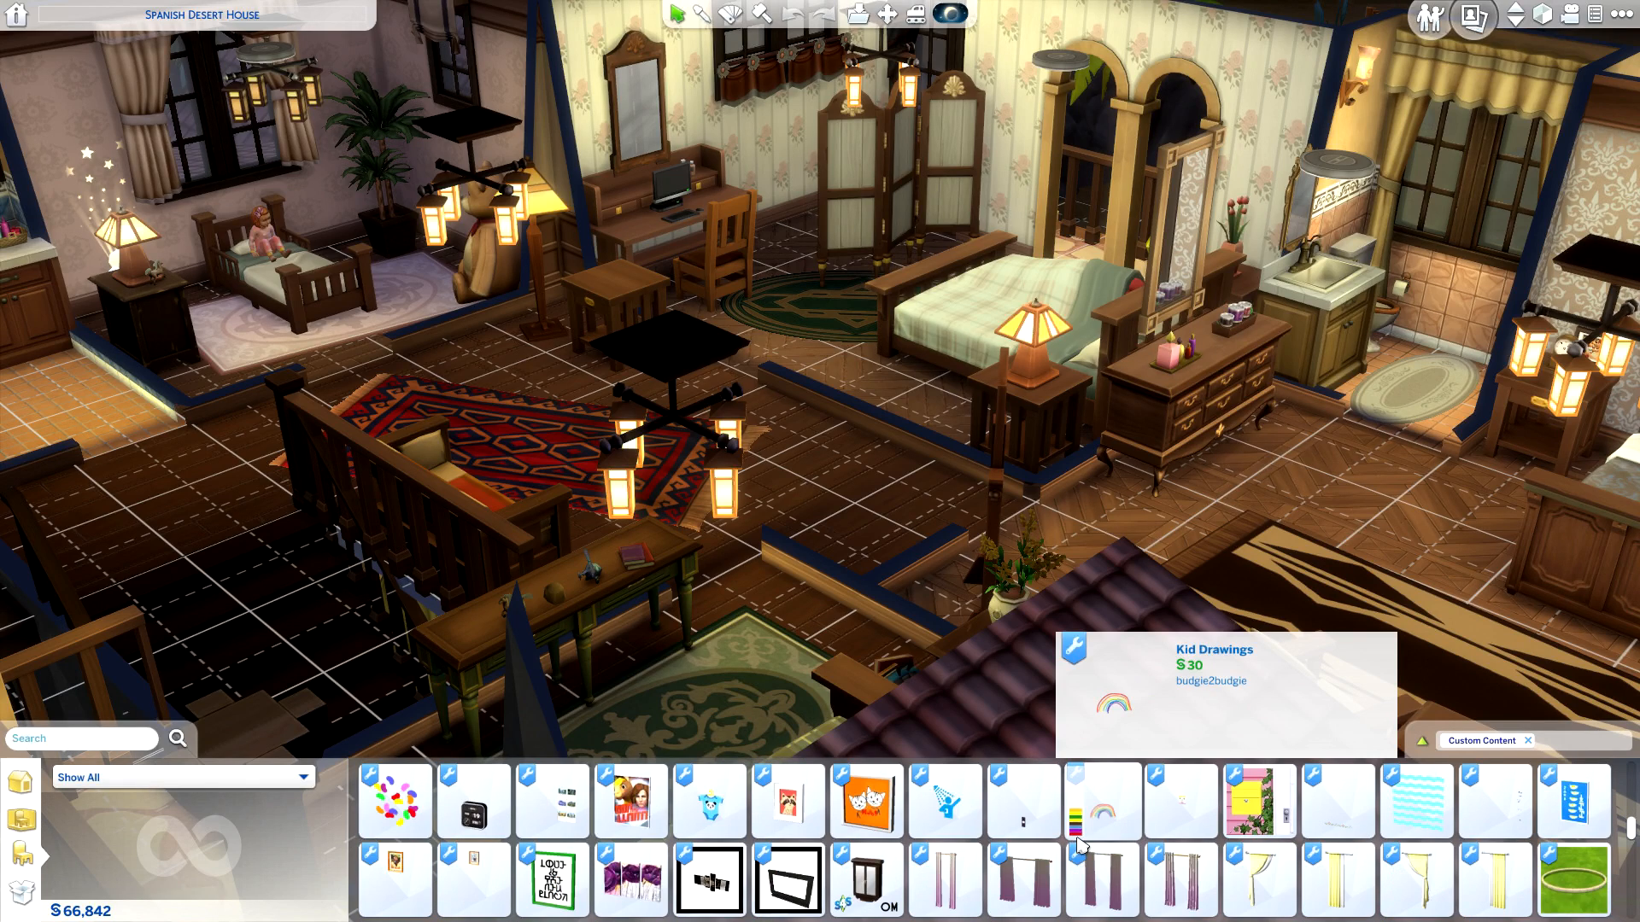
scroll(1080, 845, down, 1)
scroll(1080, 854, down, 2)
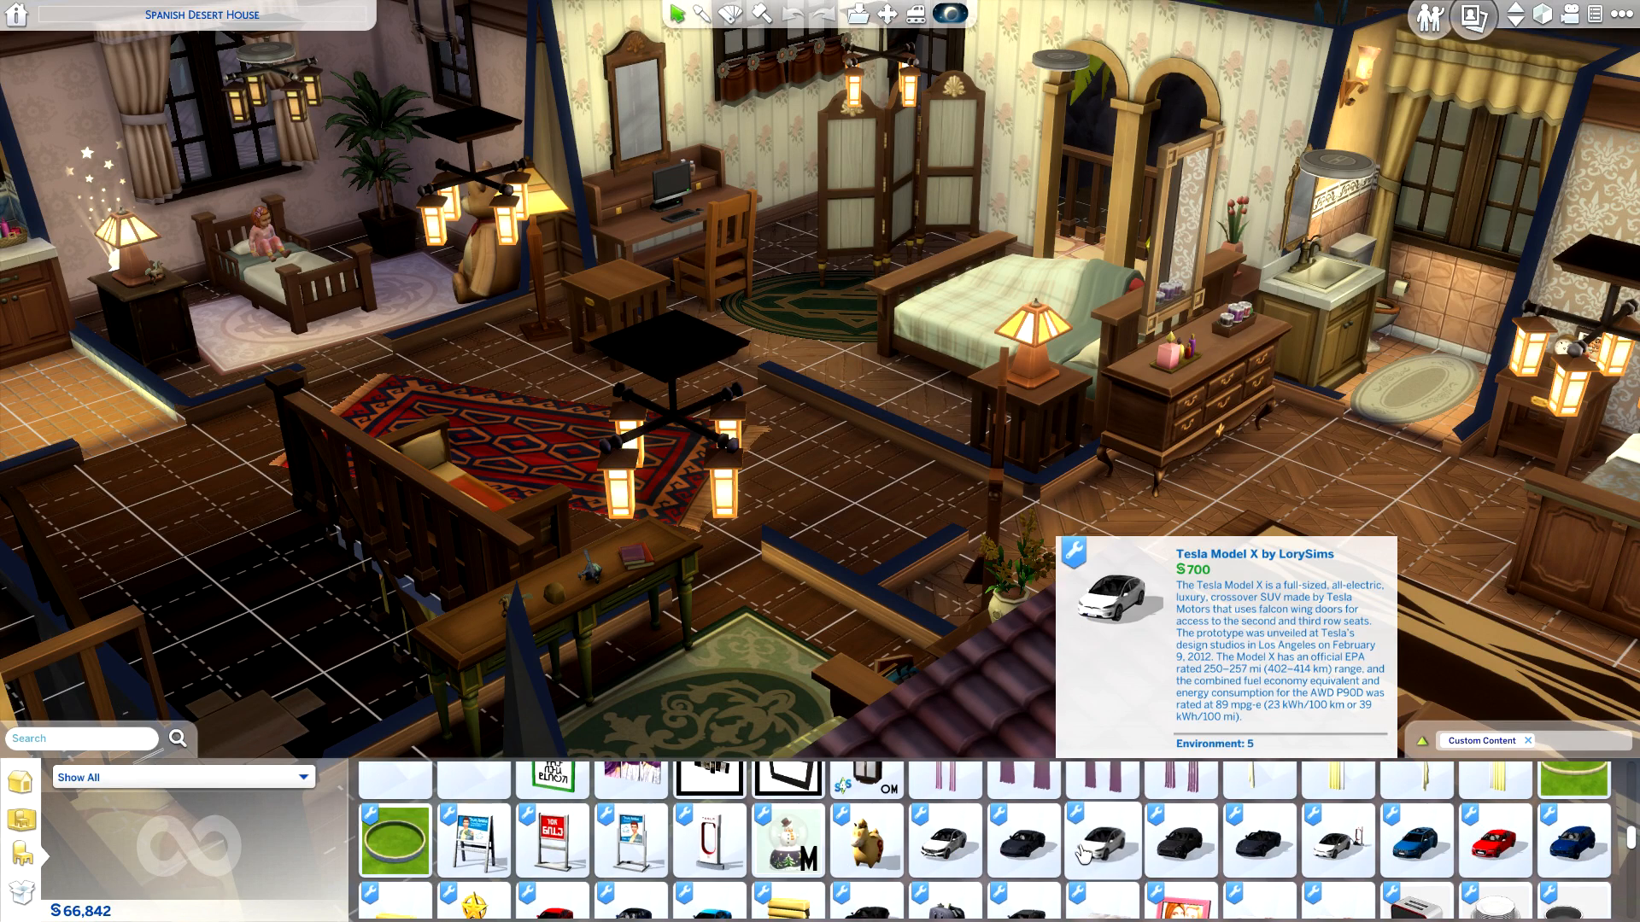
click(1194, 865)
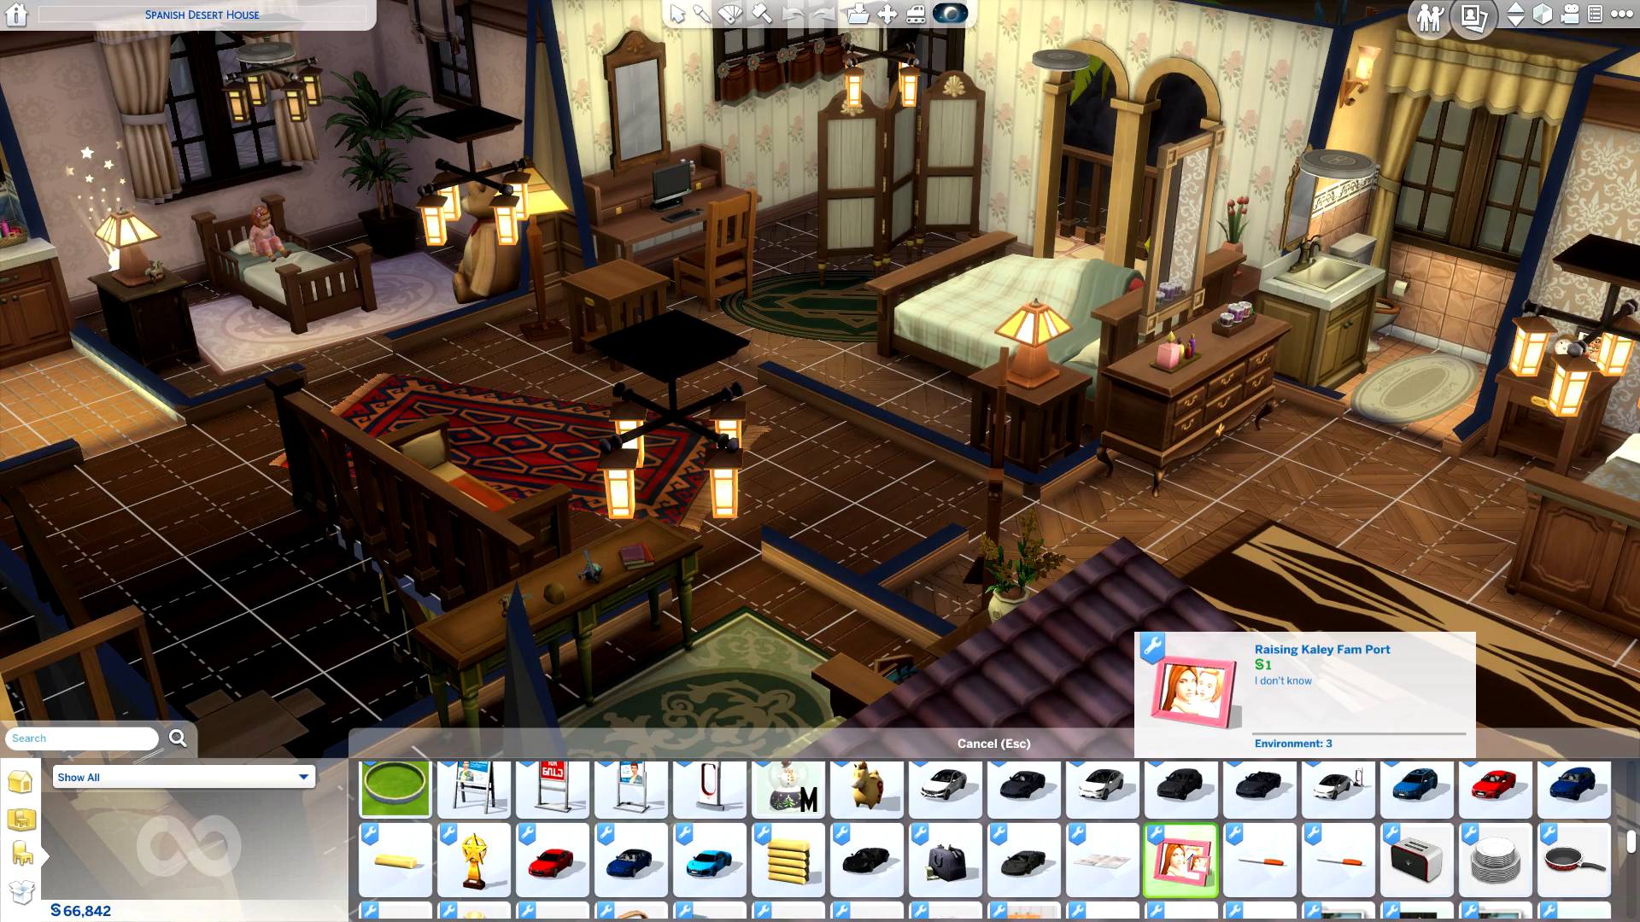
Step: Try the framed portrait on the bedroom dresser, the cabinet between the armchairs, and the computer desk without placing it
right_drag(1025, 512, 850, 468)
scroll(850, 468, up, 3)
right_drag(849, 401, 1136, 632)
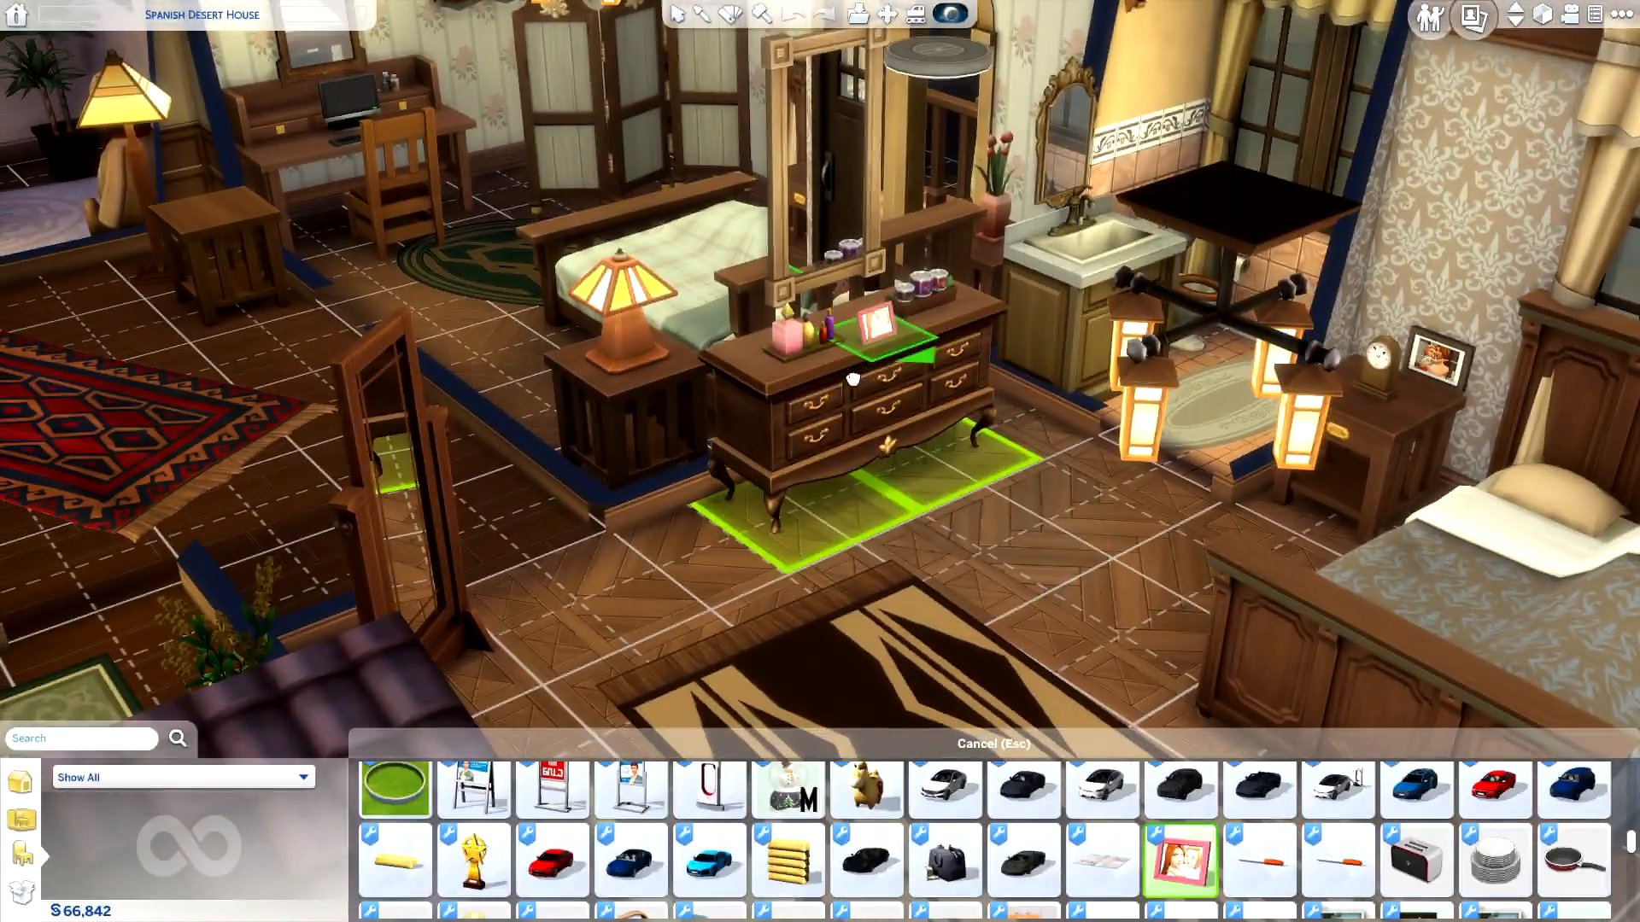
scroll(901, 337, up, 3)
middle_drag(888, 359, 780, 446)
scroll(781, 446, down, 3)
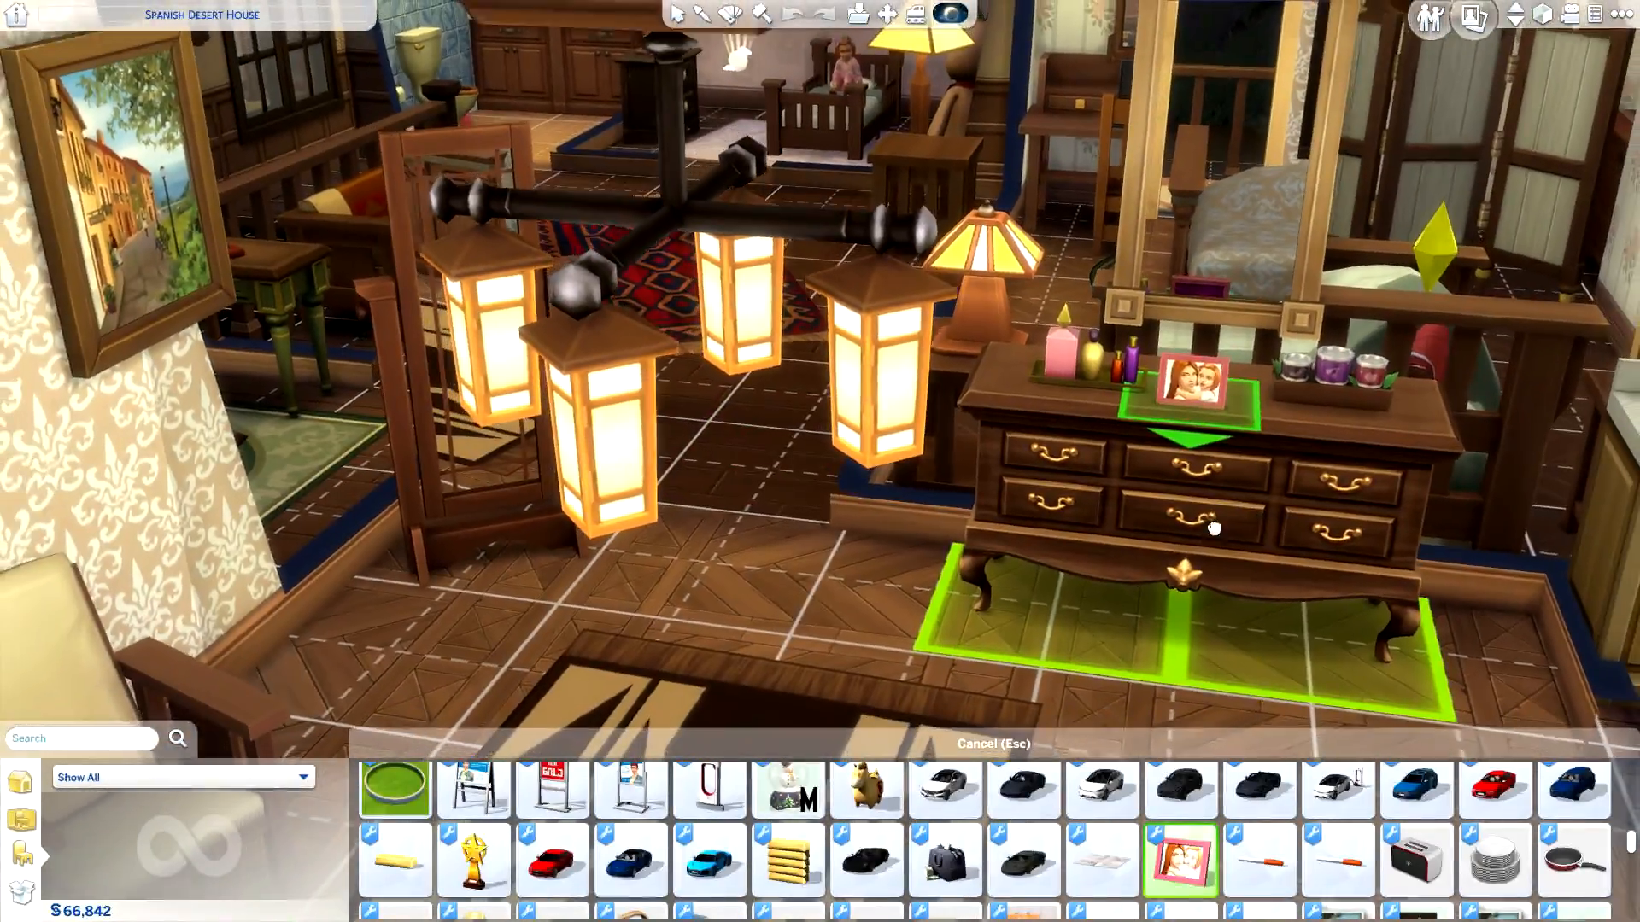
scroll(1187, 515, up, 3)
middle_drag(1187, 515, 575, 392)
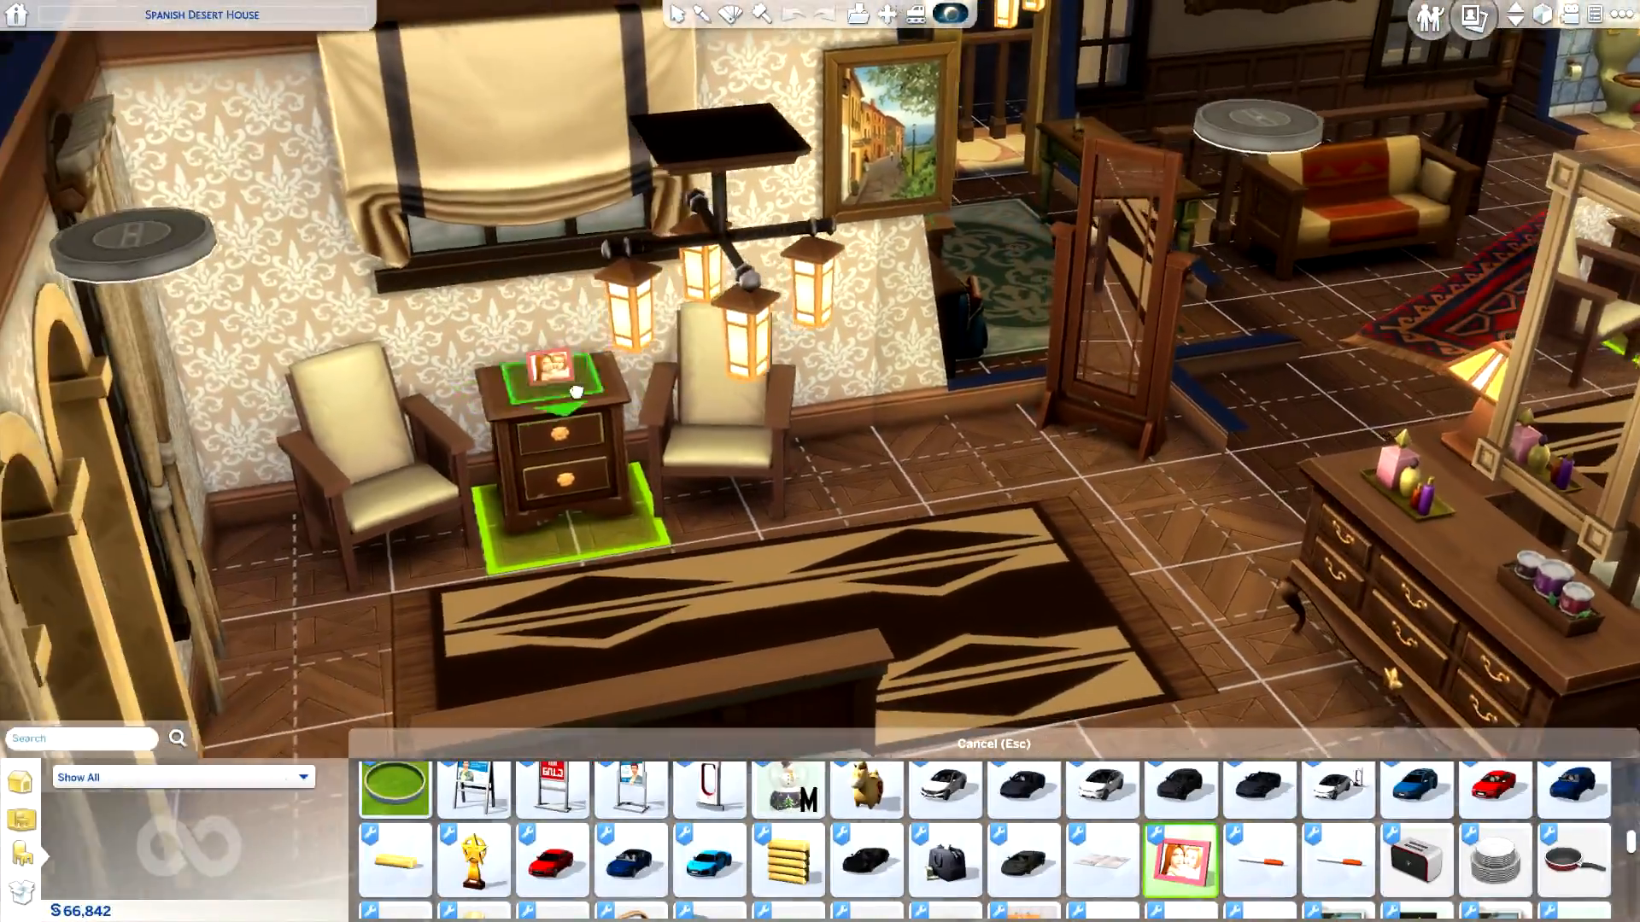
scroll(629, 414, up, 3)
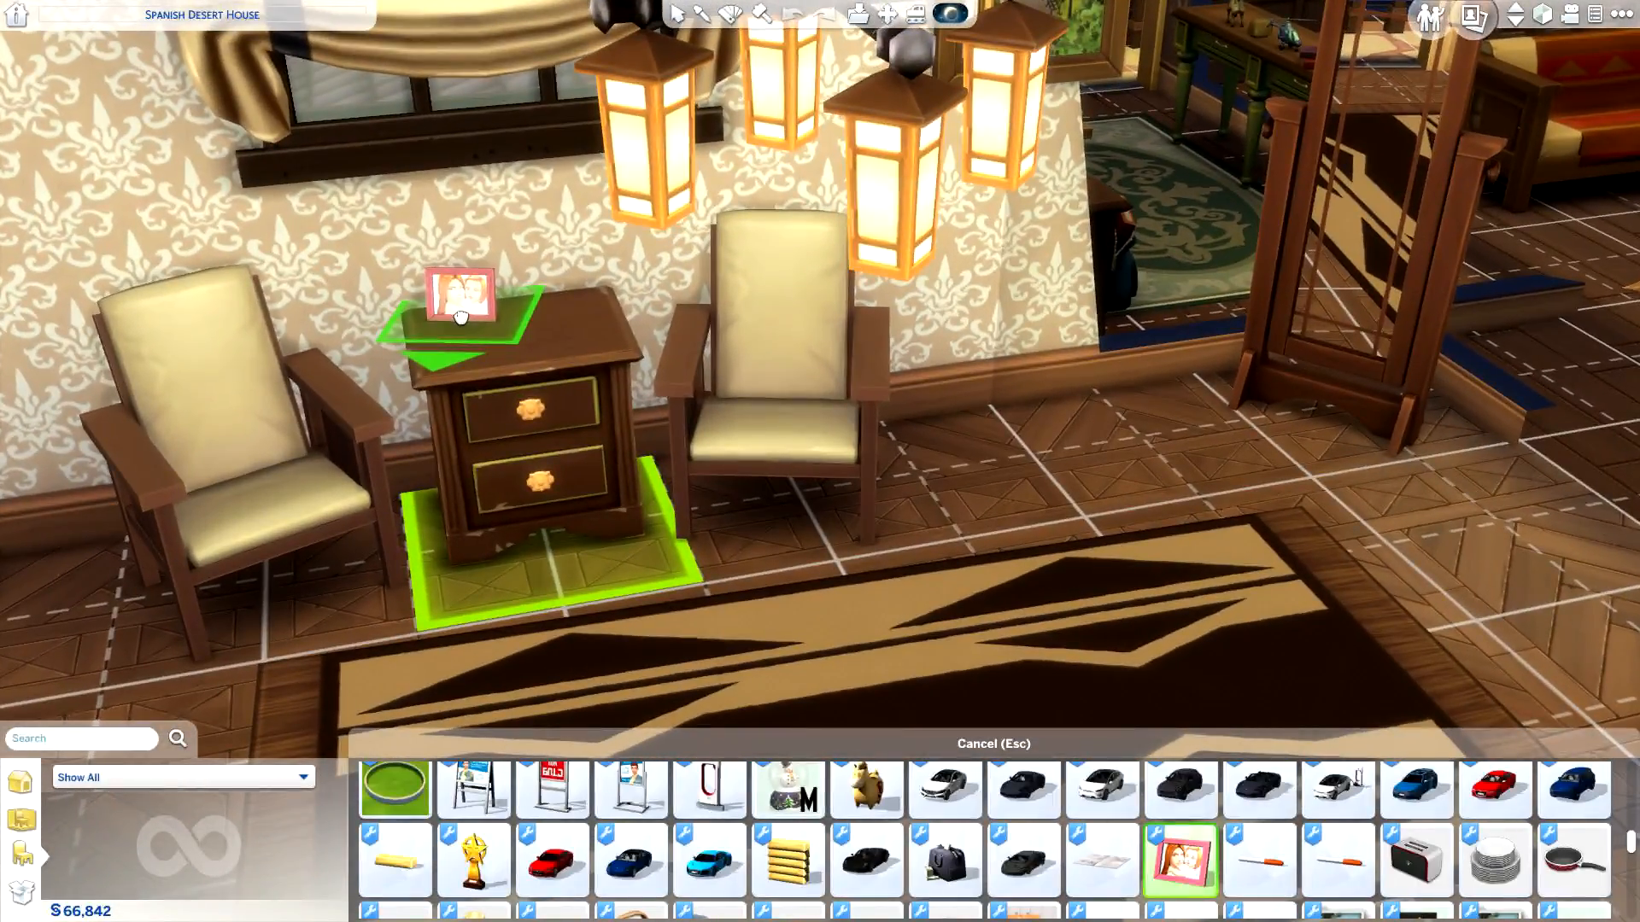
scroll(460, 317, down, 3)
right_drag(905, 485, 1208, 234)
scroll(700, 454, up, 2)
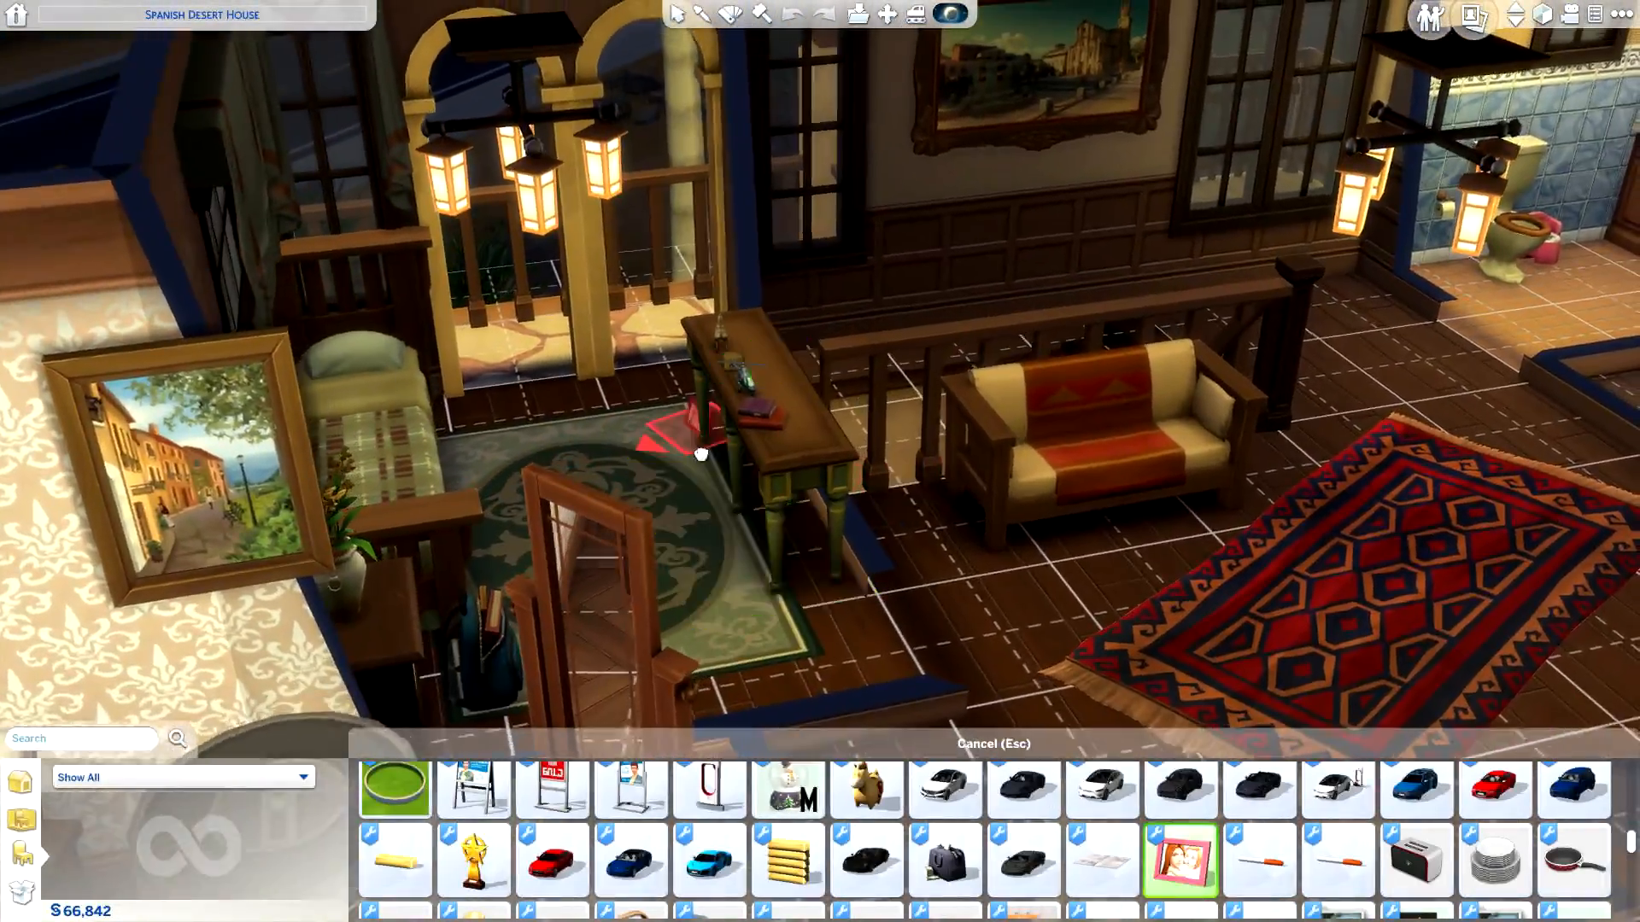
scroll(701, 453, down, 3)
middle_drag(701, 453, 709, 589)
scroll(710, 589, up, 2)
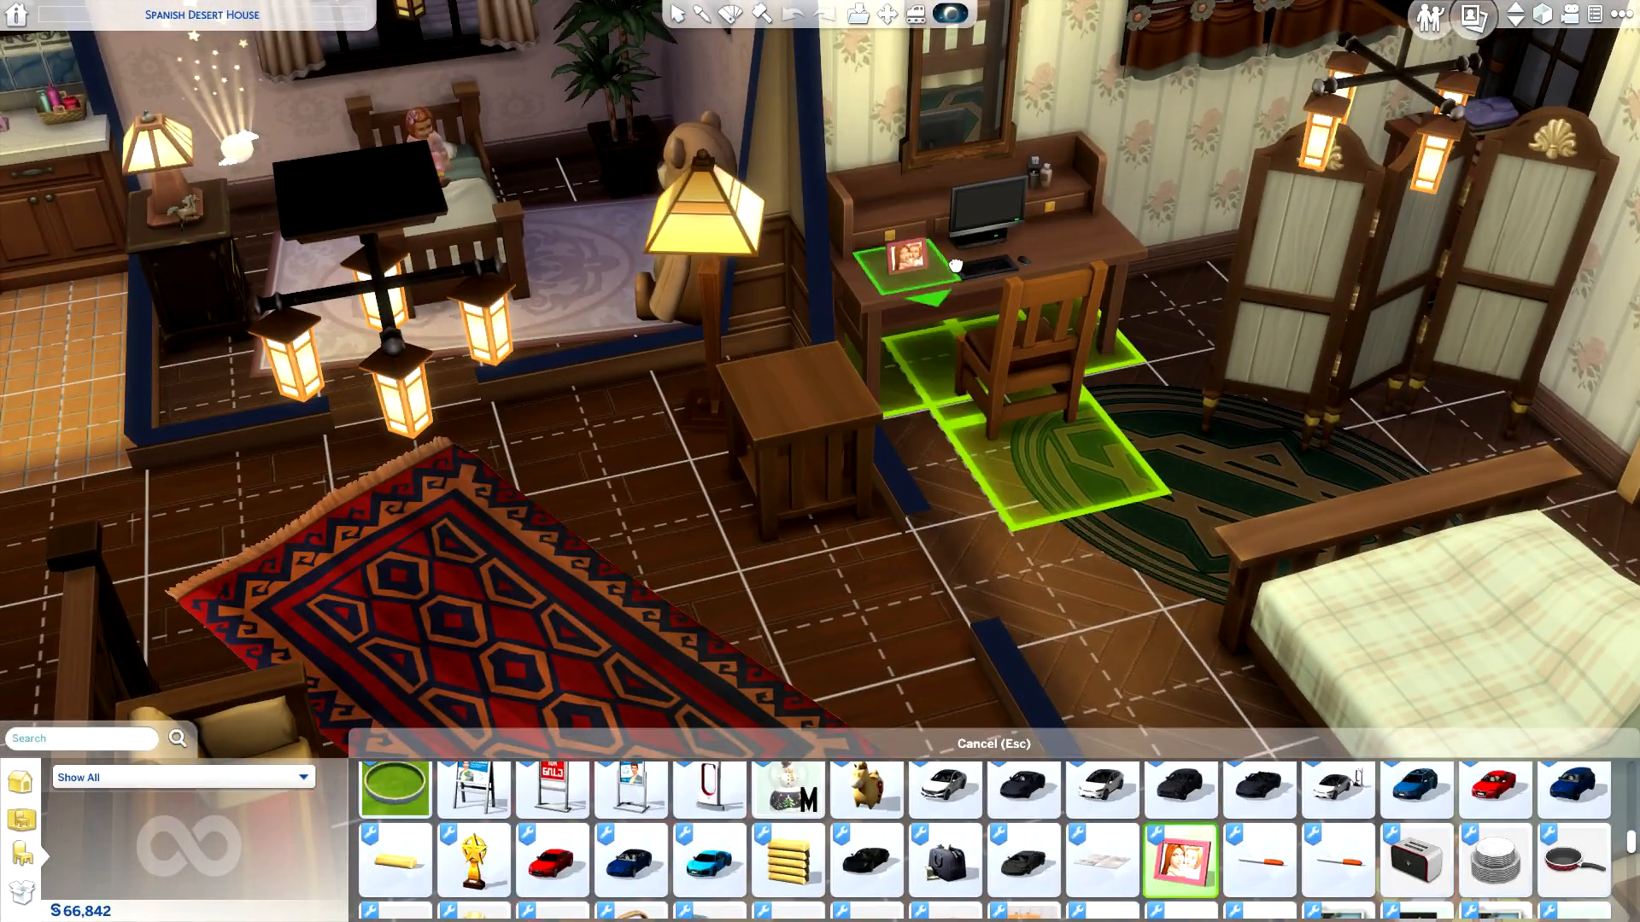
Step: Place the framed portrait on the bedroom dresser between the perfume tray and the candles, and inspect it up close
scroll(918, 232, down, 2)
right_drag(918, 232, 1072, 603)
scroll(798, 322, up, 3)
middle_drag(850, 307, 858, 297)
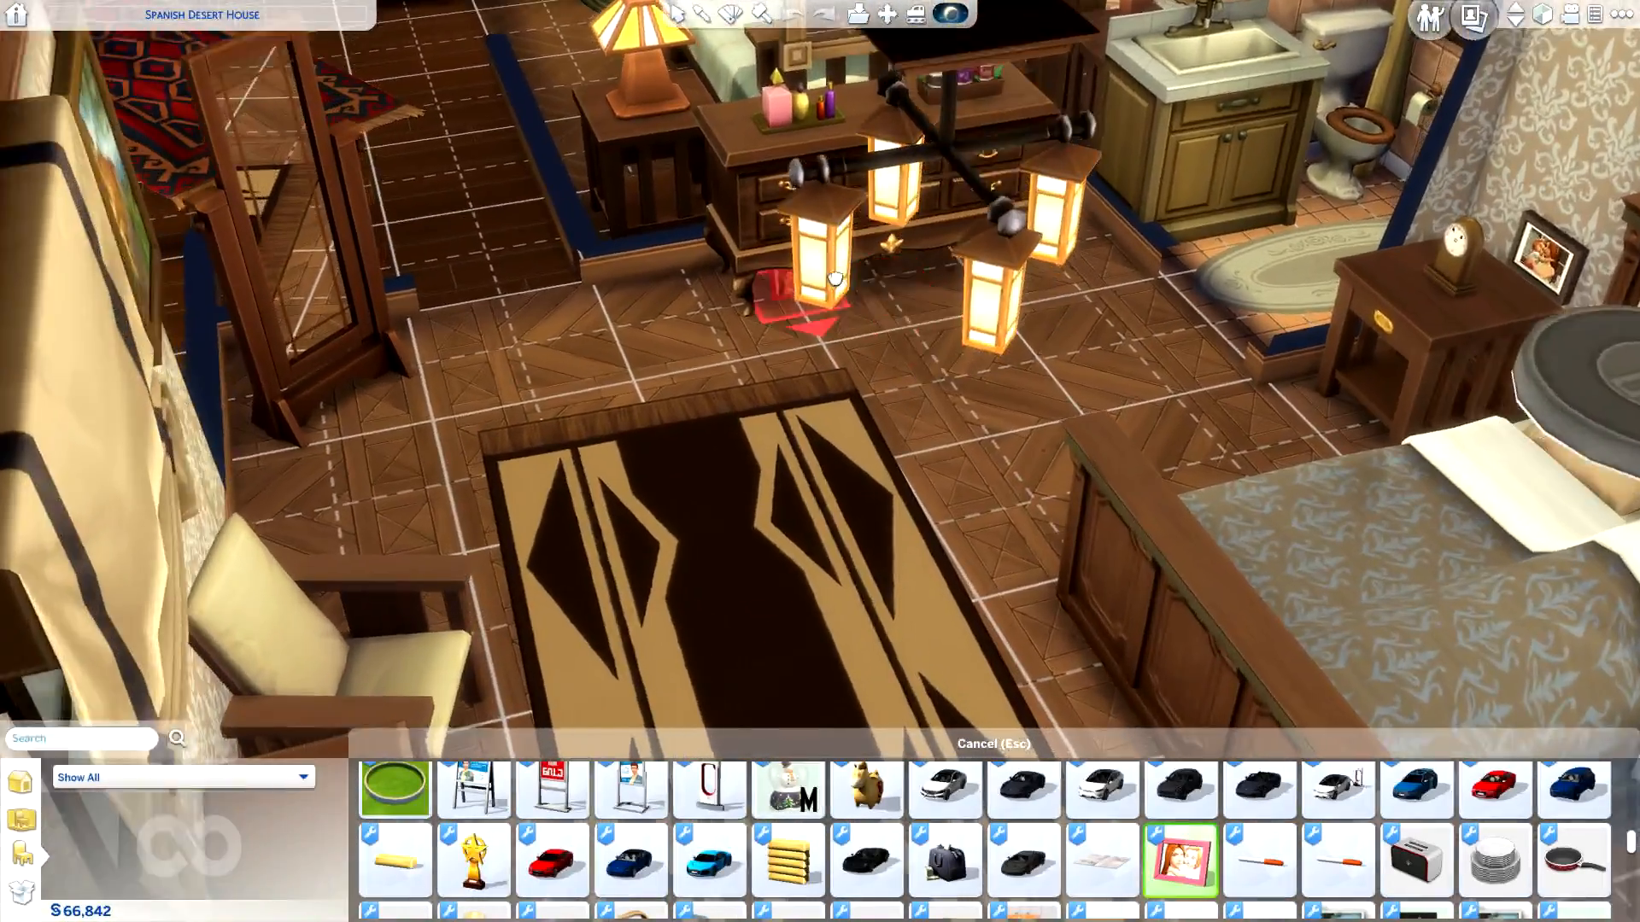
right_drag(859, 297, 1077, 369)
middle_drag(1078, 368, 795, 159)
click(796, 159)
scroll(937, 571, up, 3)
middle_drag(937, 571, 677, 622)
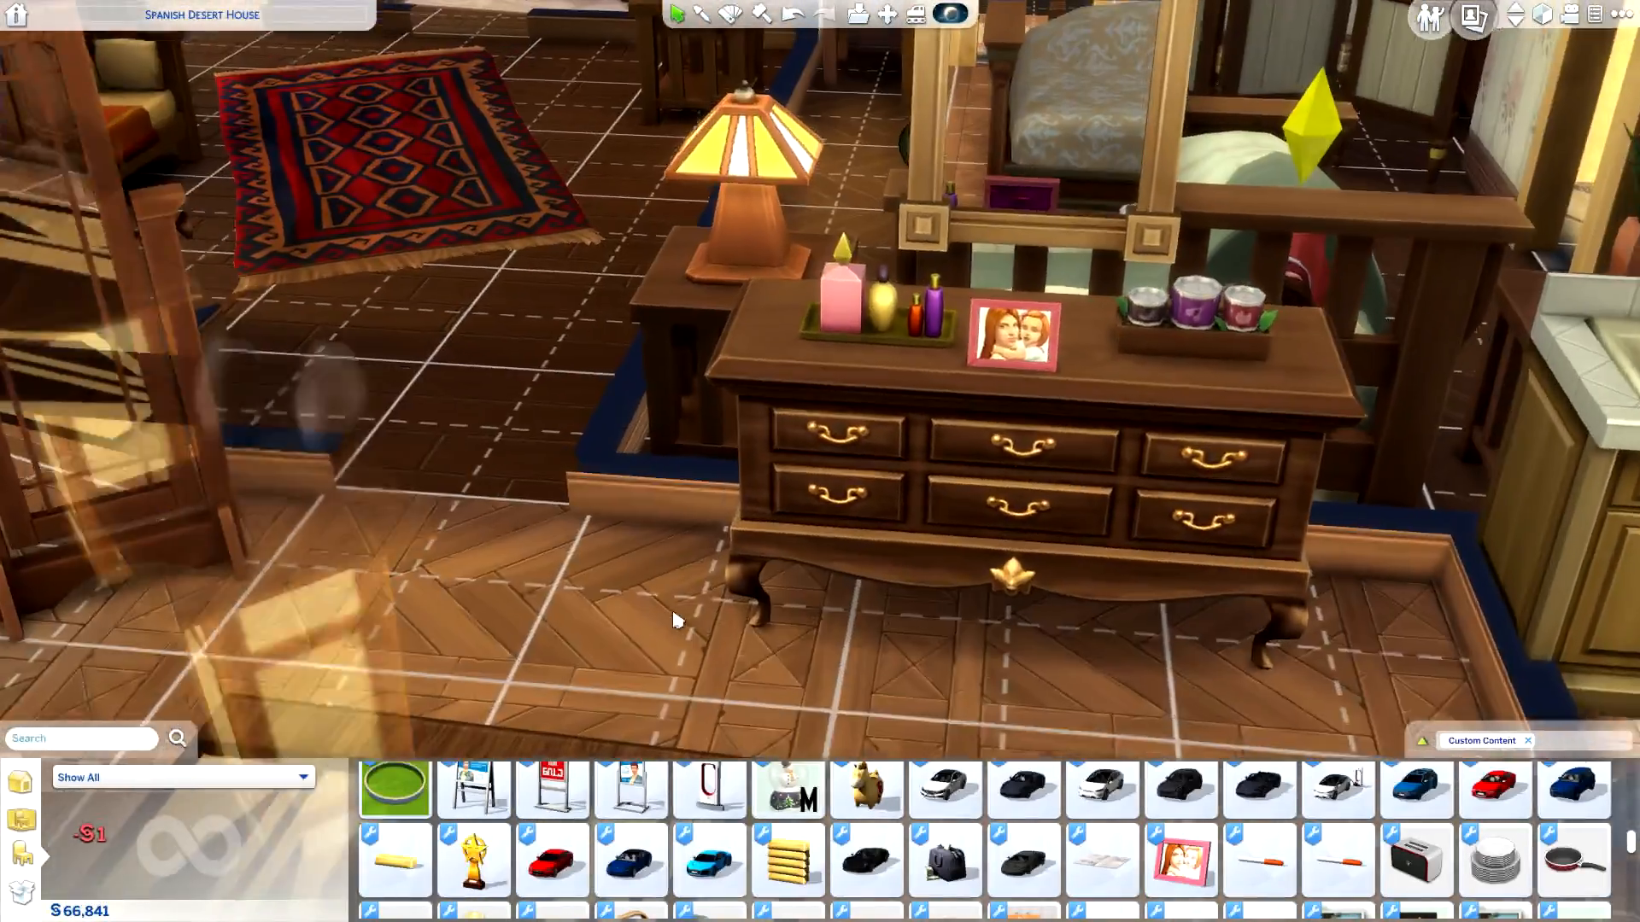
scroll(889, 424, up, 1)
middle_drag(888, 425, 673, 498)
scroll(671, 479, up, 1)
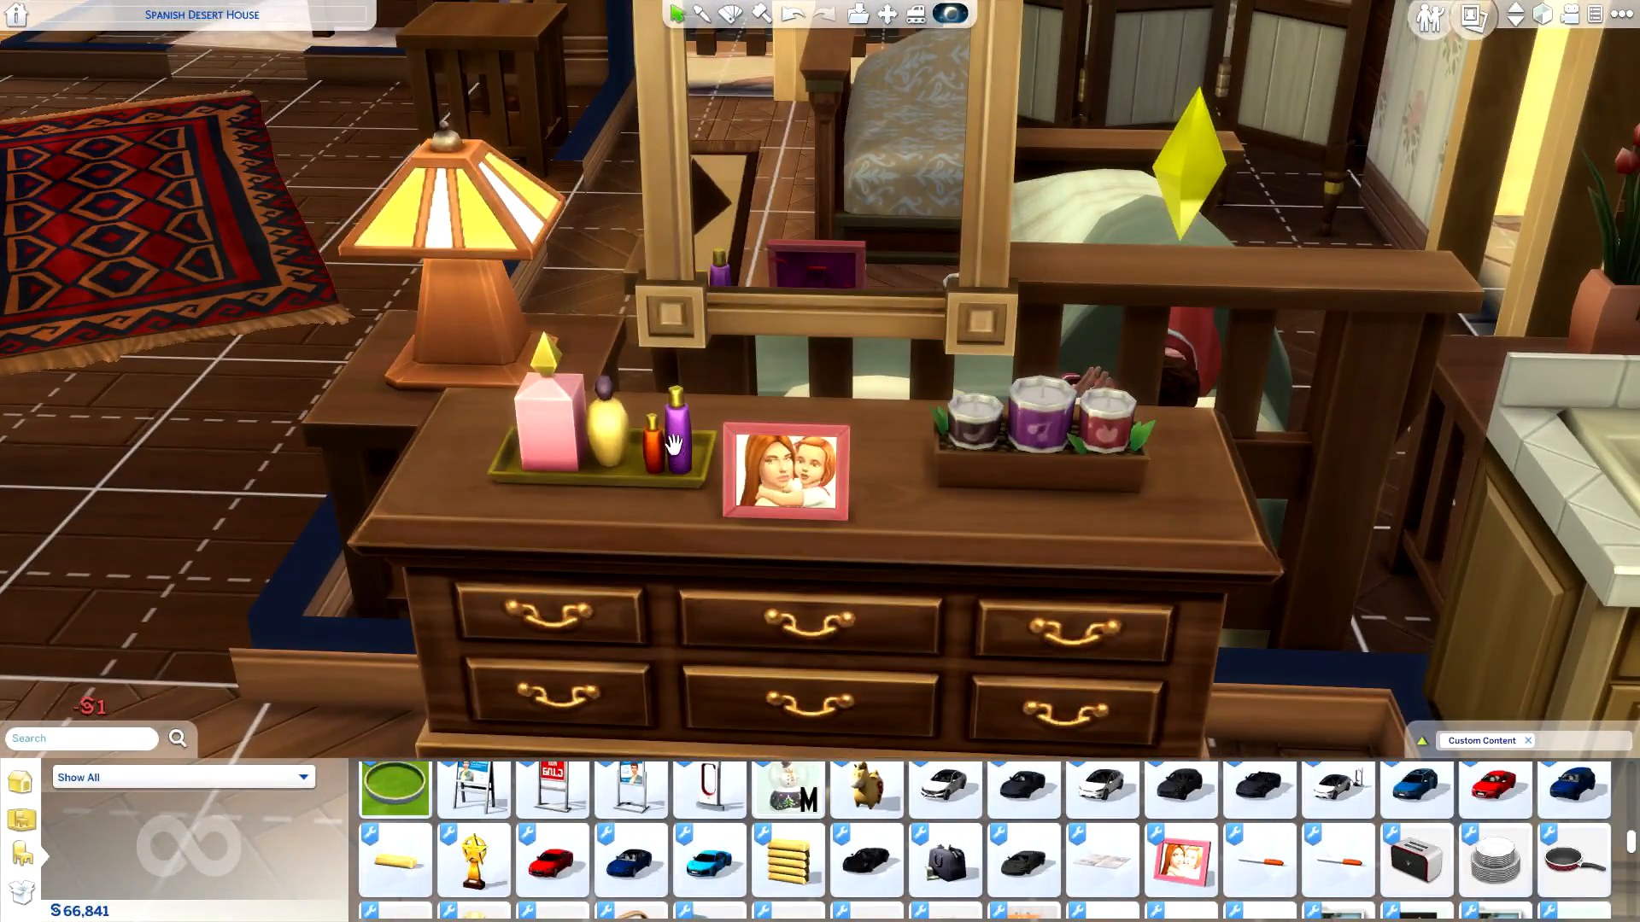
Step: Leave build mode and return to live mode in the house
middle_drag(732, 418, 845, 376)
click(1428, 27)
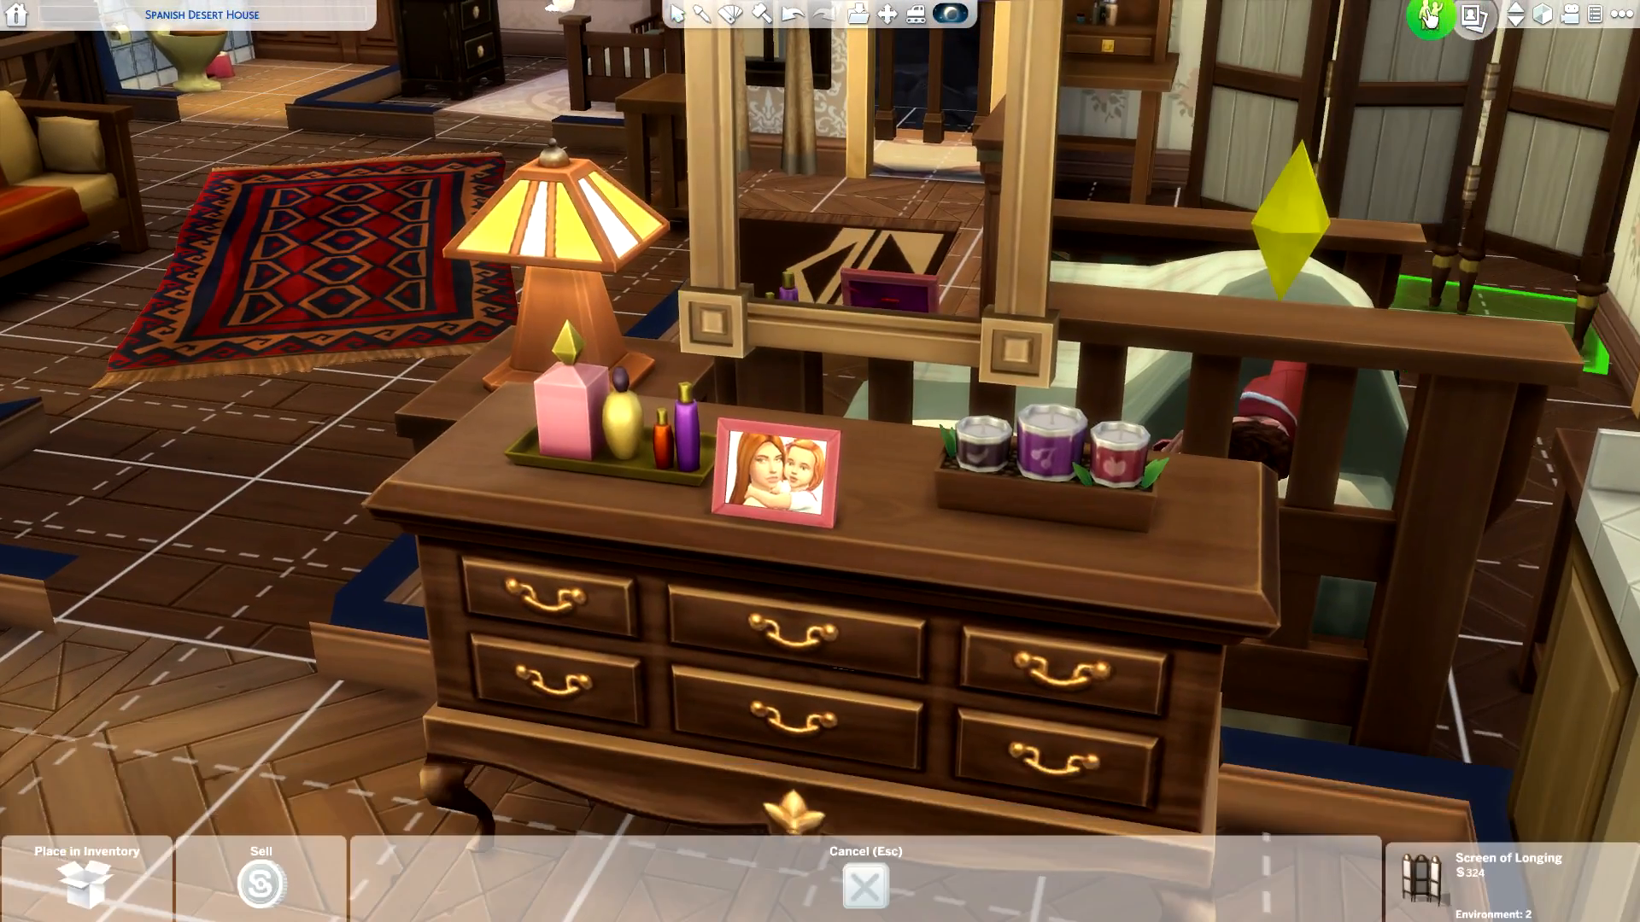
click(1428, 22)
Step: Inspect the framed portrait on the dresser up close with the free camera, then return to the normal game view
middle_drag(893, 450, 892, 452)
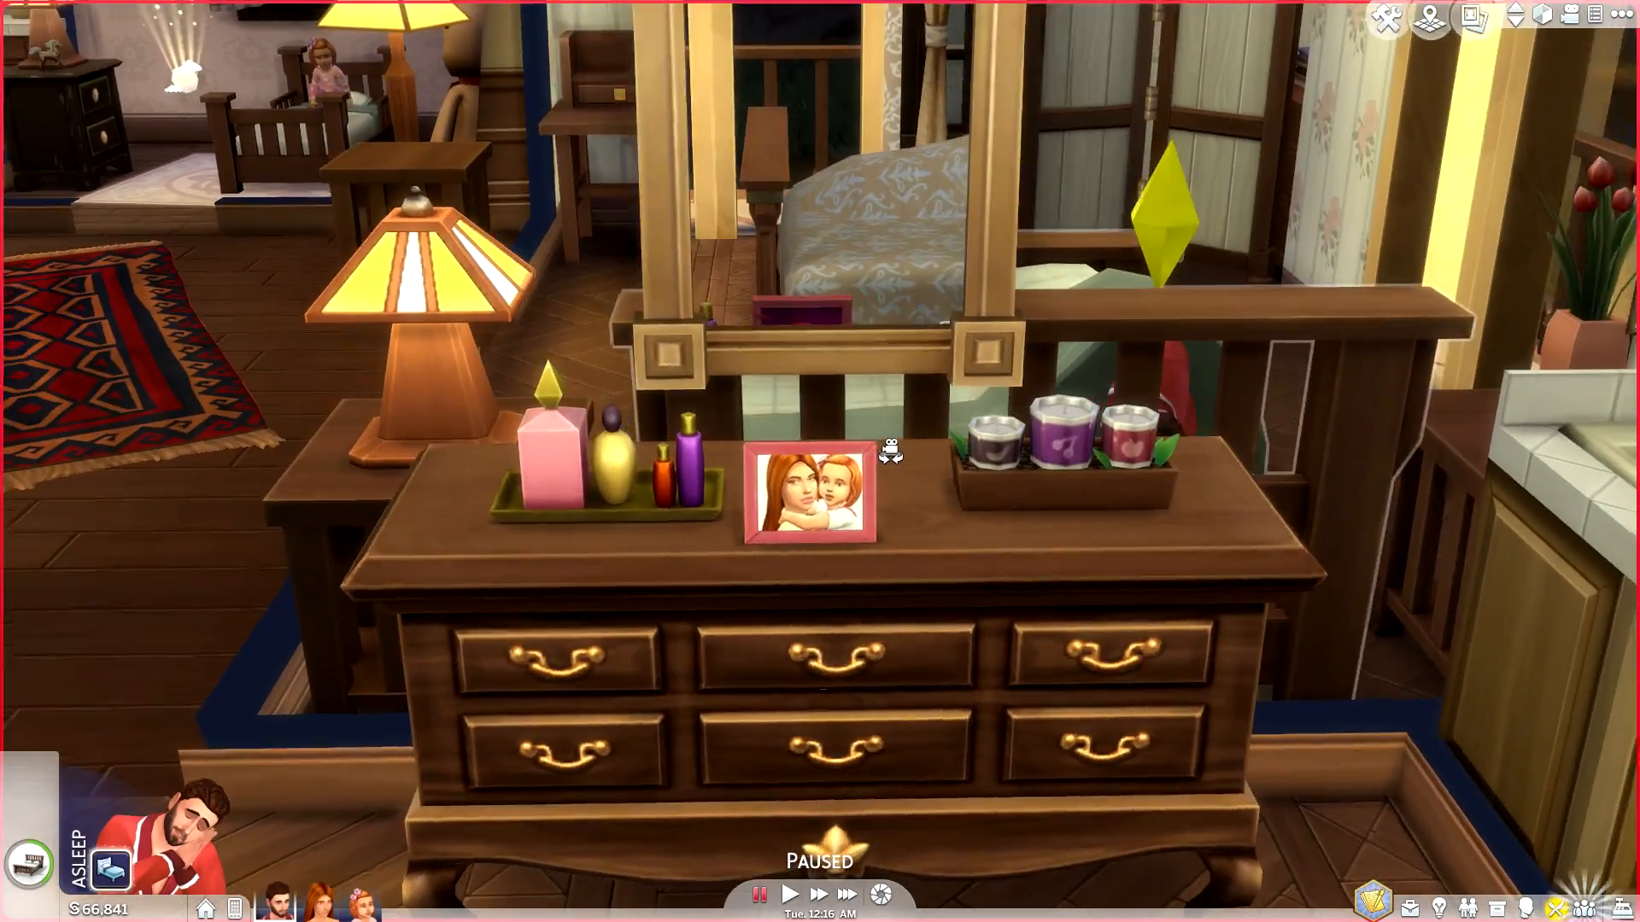
scroll(892, 451, up, 2)
key(Tab)
key(z)
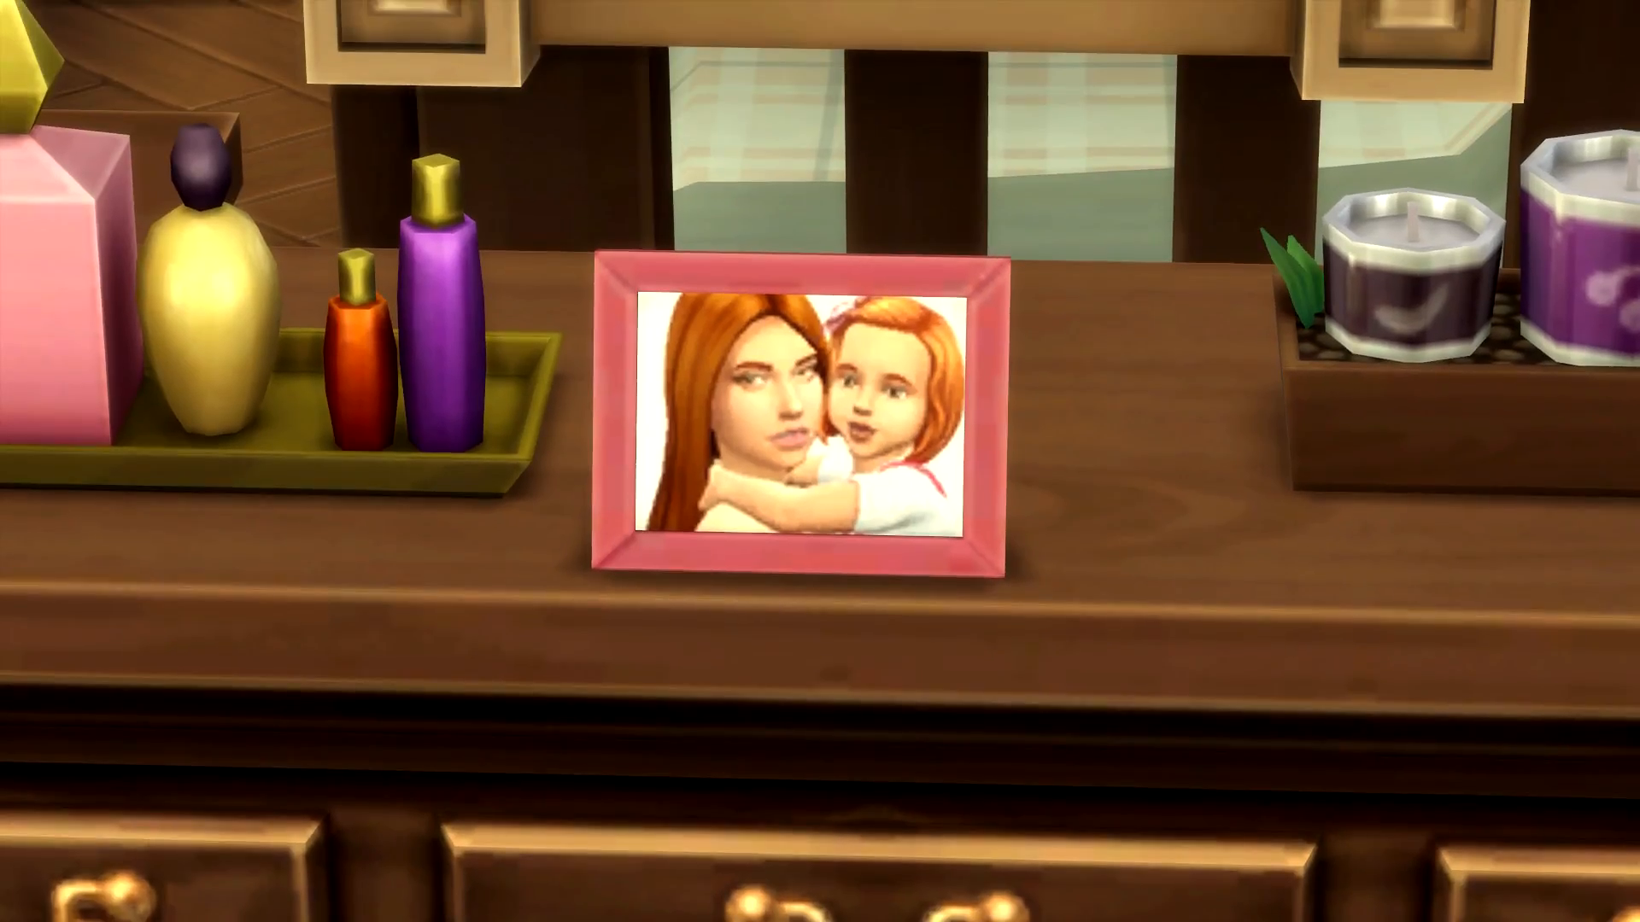
key(Tab)
scroll(501, 442, down, 5)
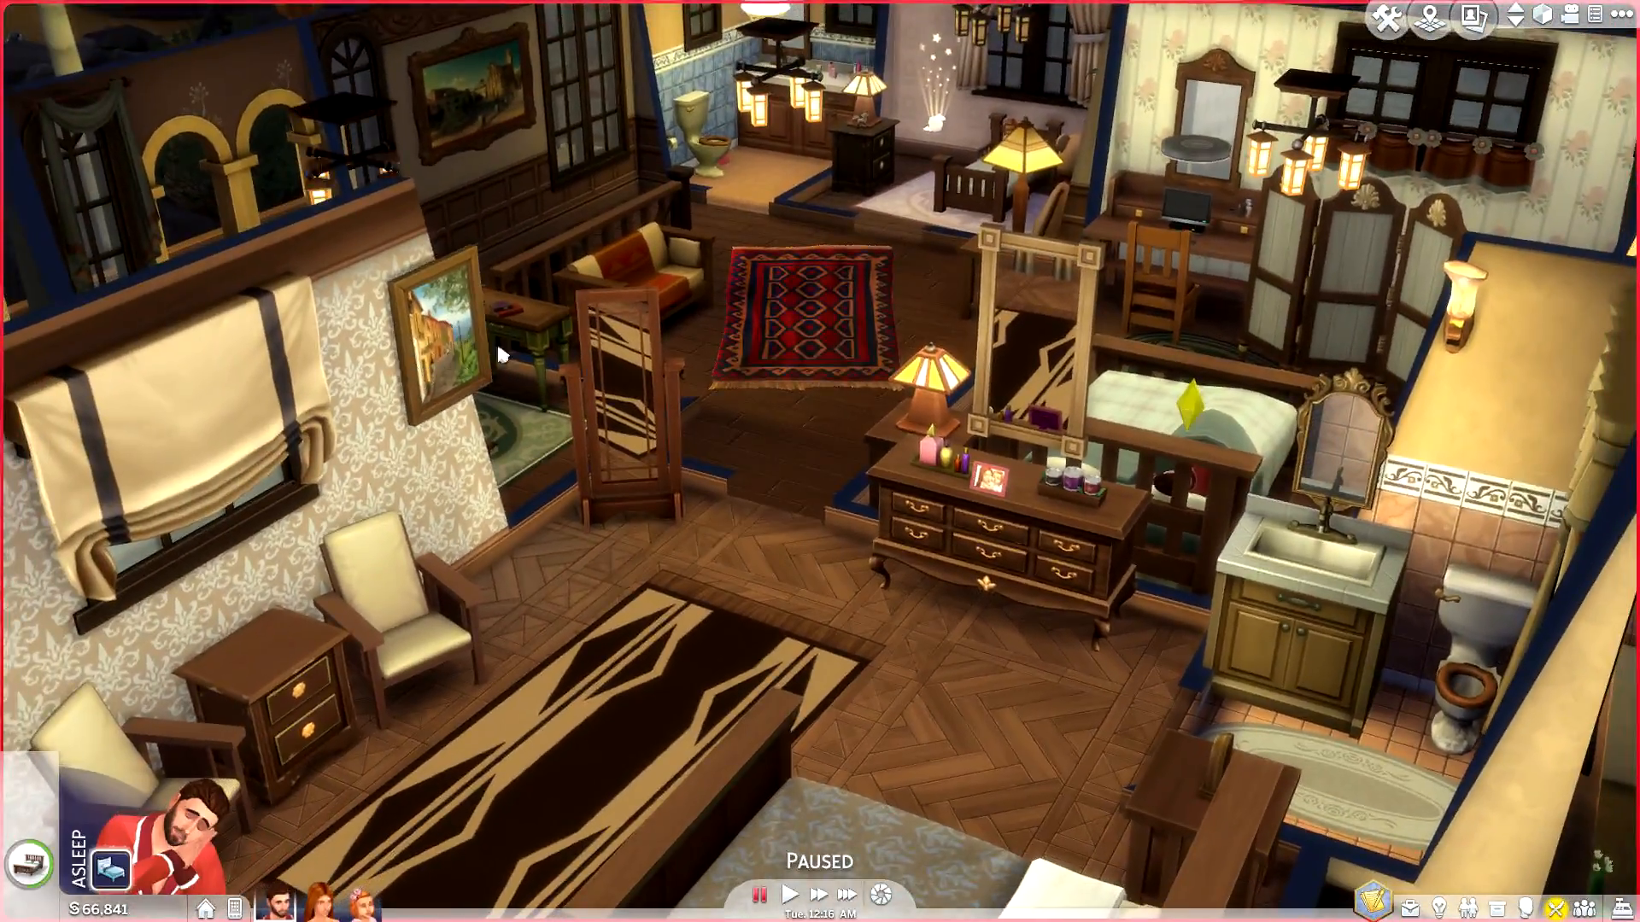
middle_drag(501, 357, 1334, 474)
scroll(450, 396, up, 3)
middle_drag(1098, 541, 1307, 549)
scroll(1311, 555, down, 10)
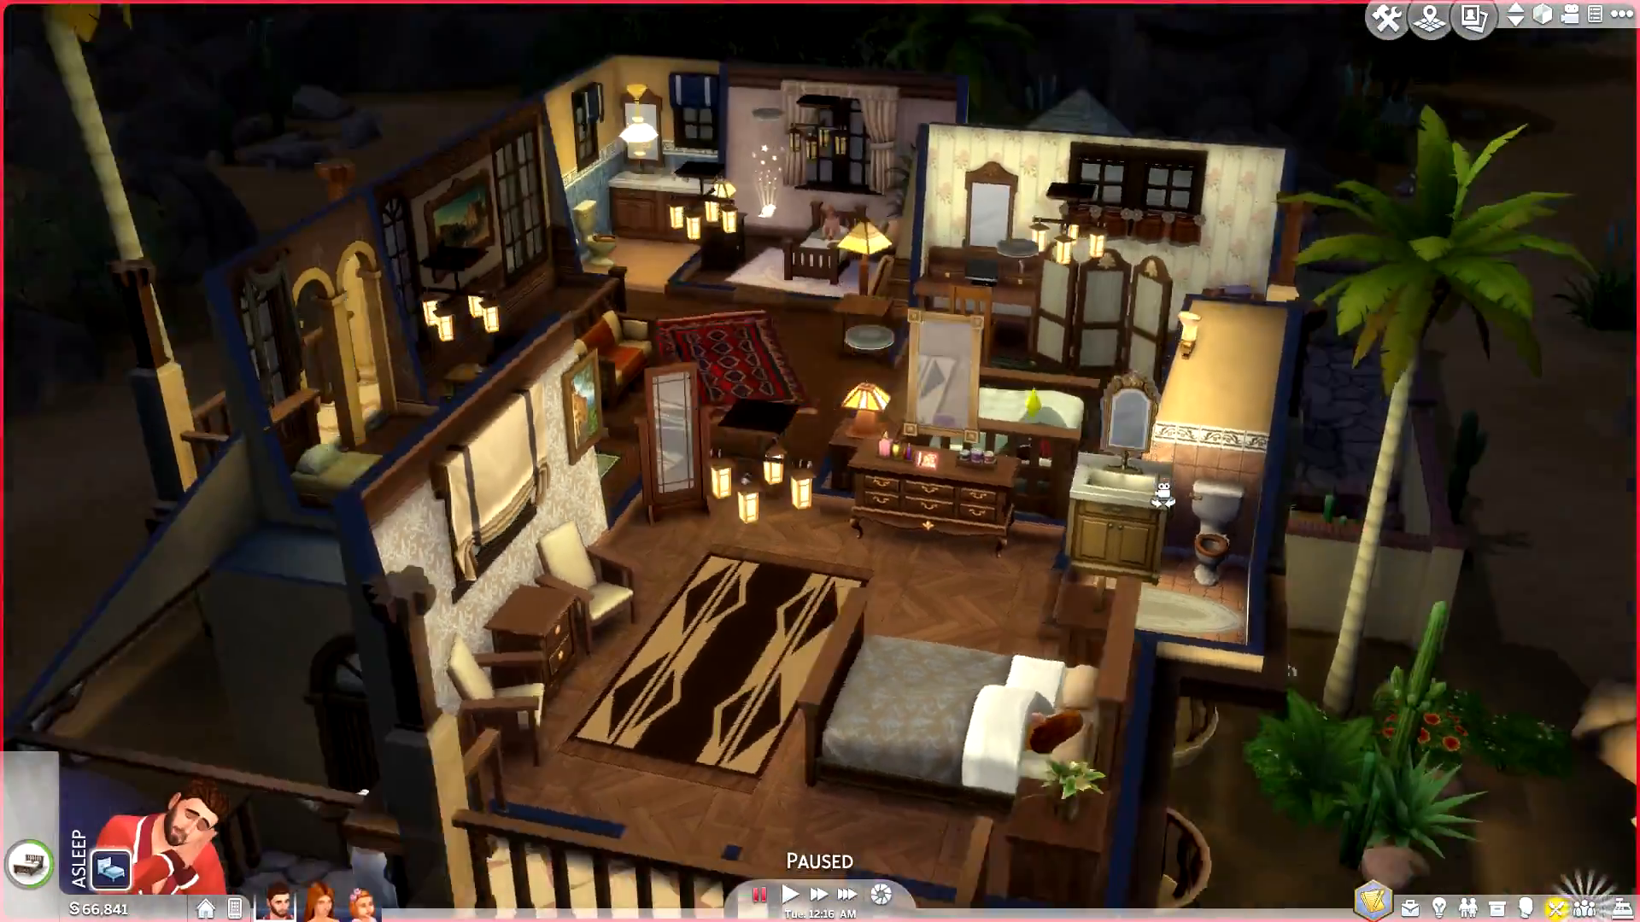
scroll(777, 463, up, 4)
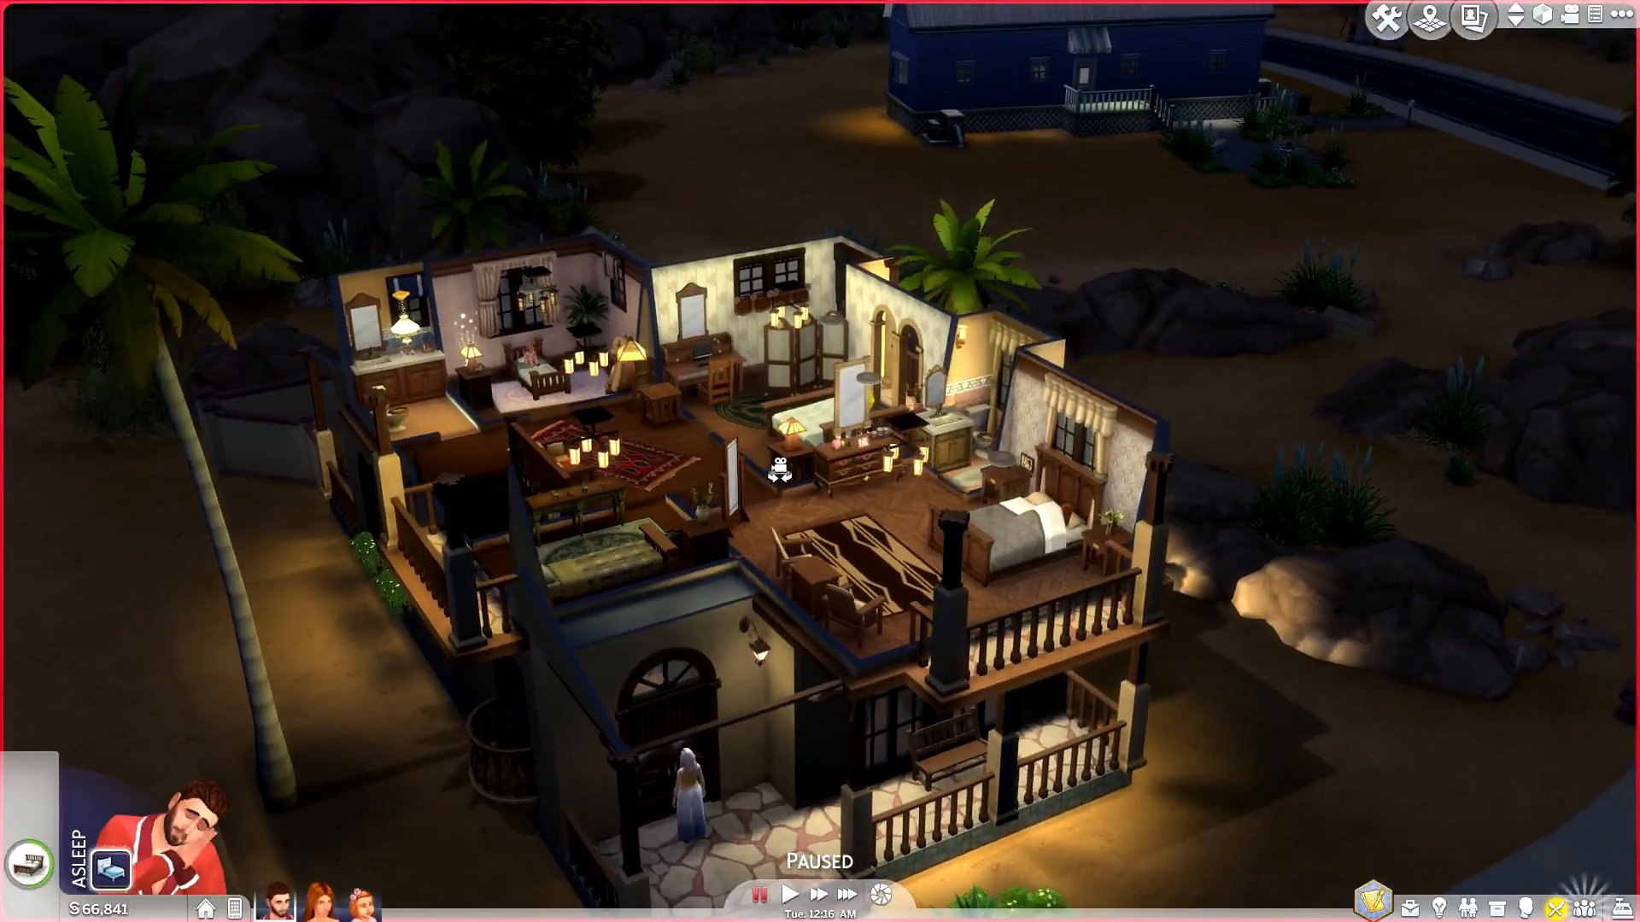
scroll(778, 461, down, 4)
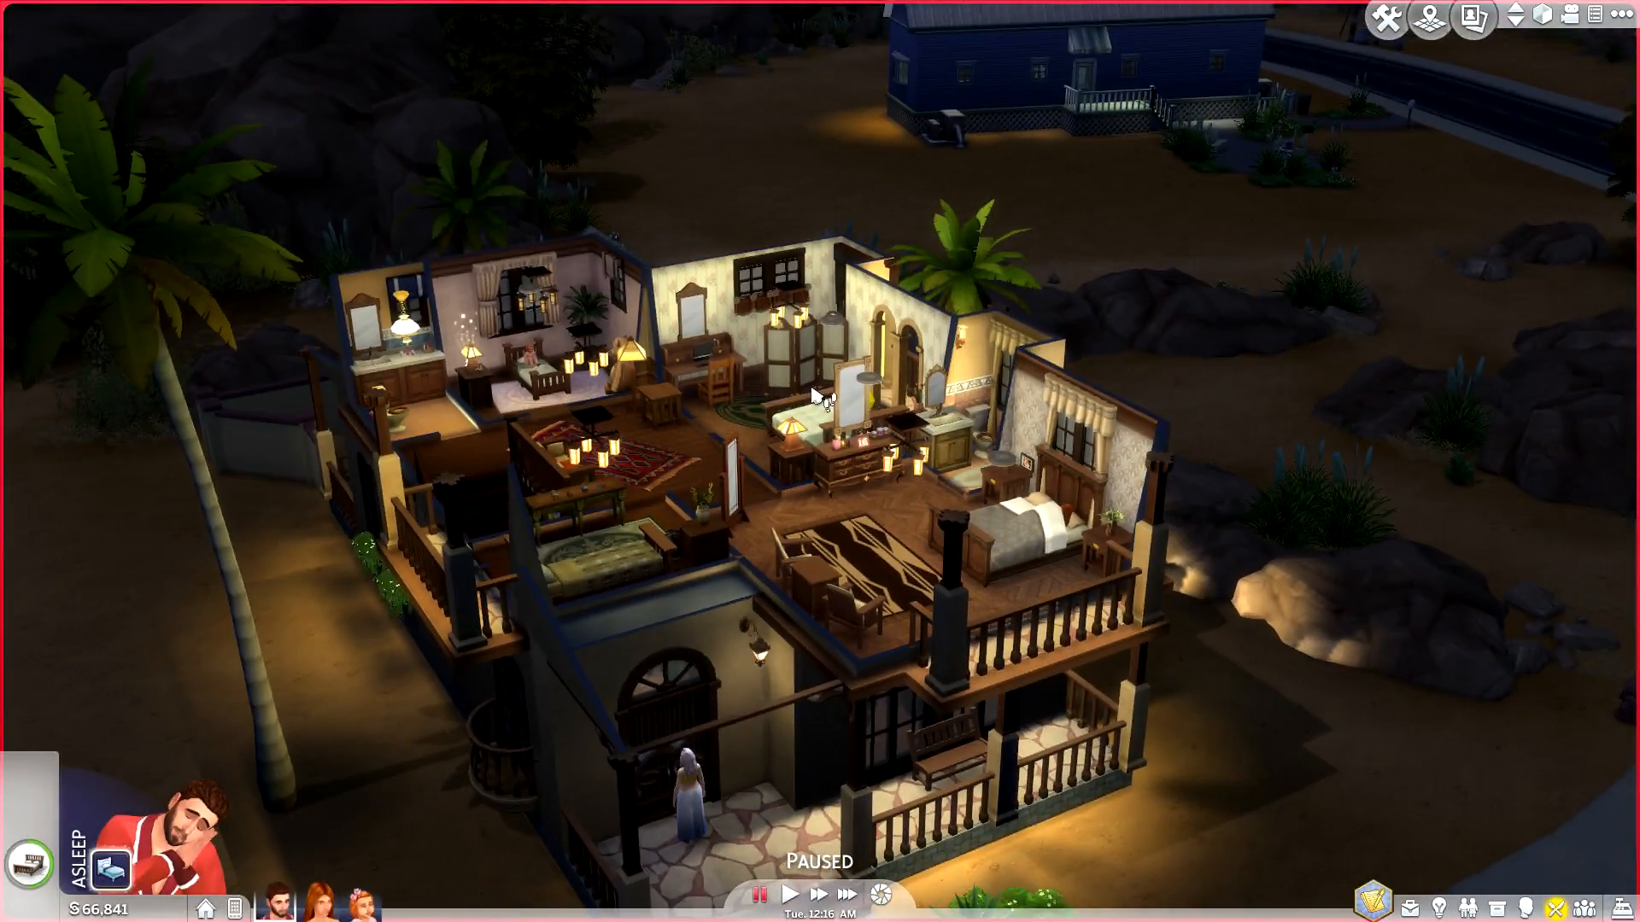